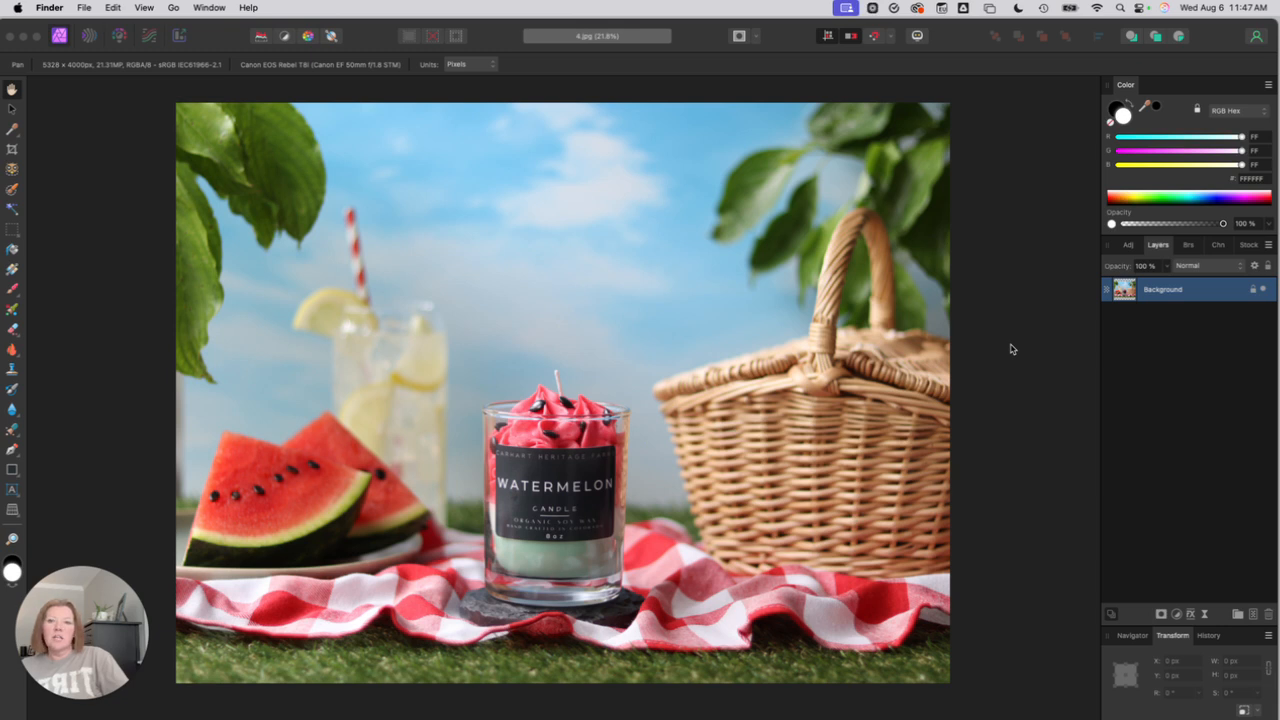
Step: Duplicate the Background layer, hide the locked original, and keep the duplicate selected for editing
{"action": "right_click", "coordinate": [1203, 292]}
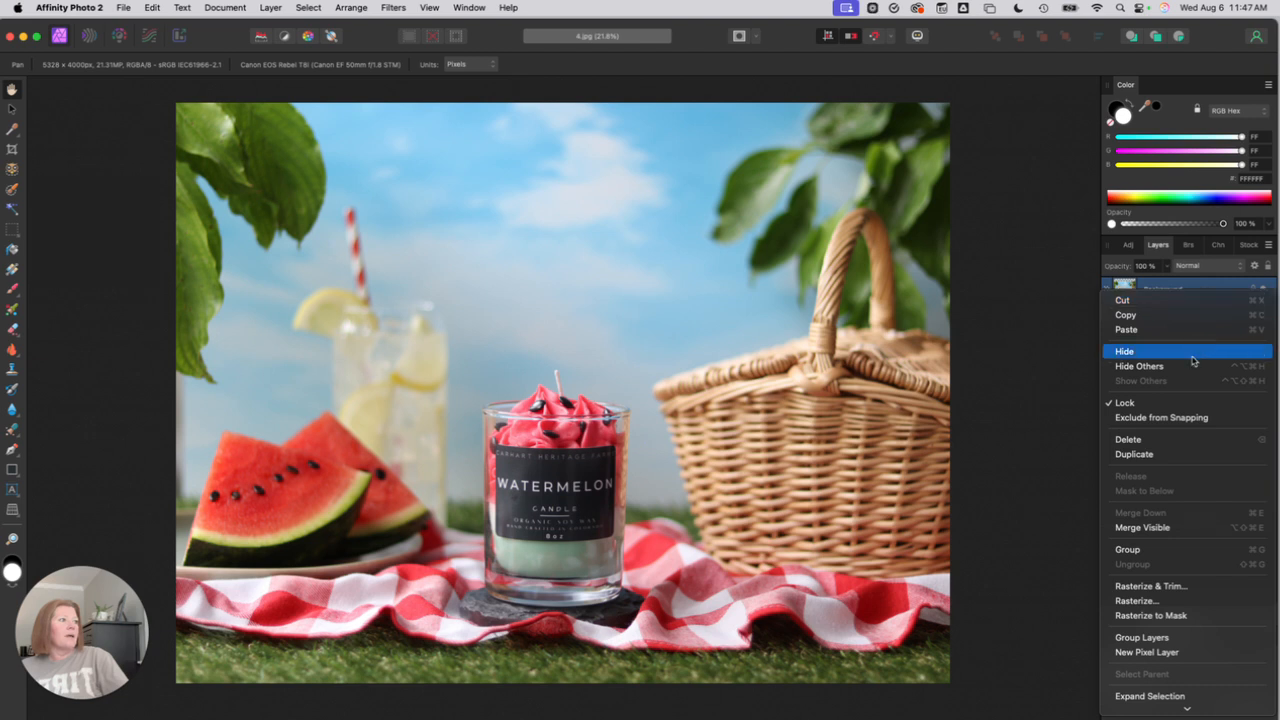
{"action": "left_click", "coordinate": [1150, 457]}
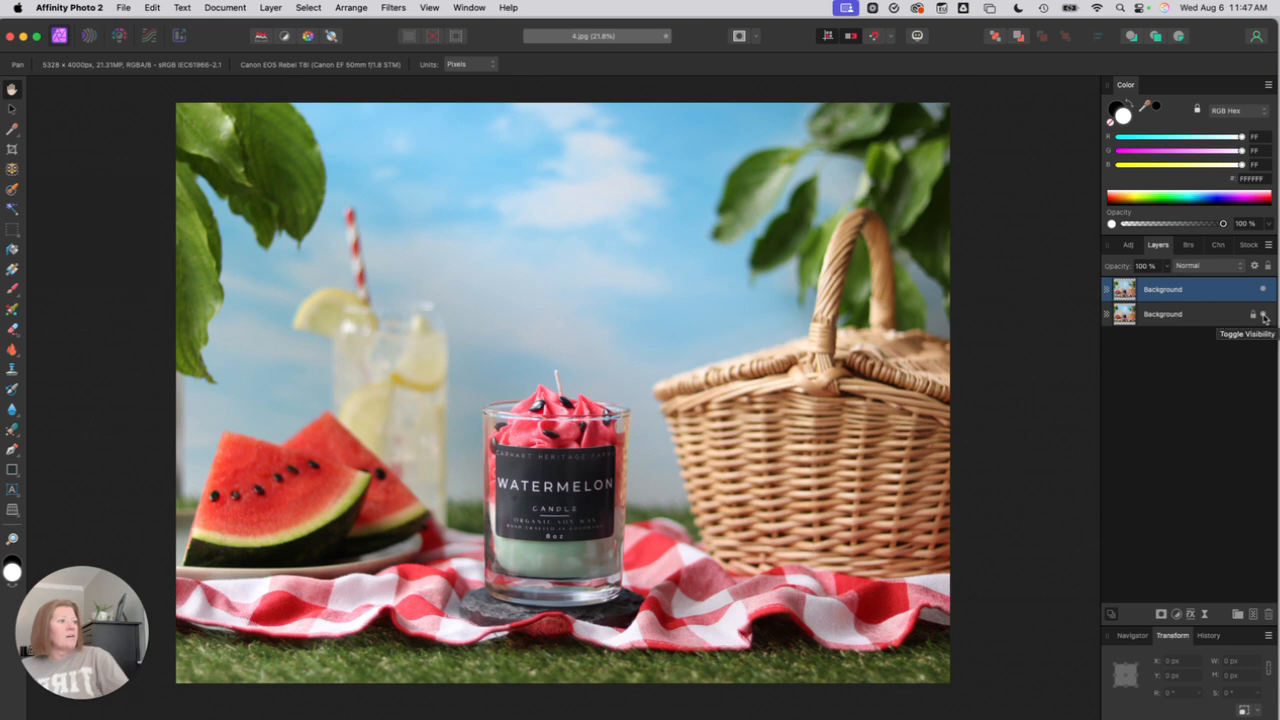
{"action": "left_click", "coordinate": [1263, 316]}
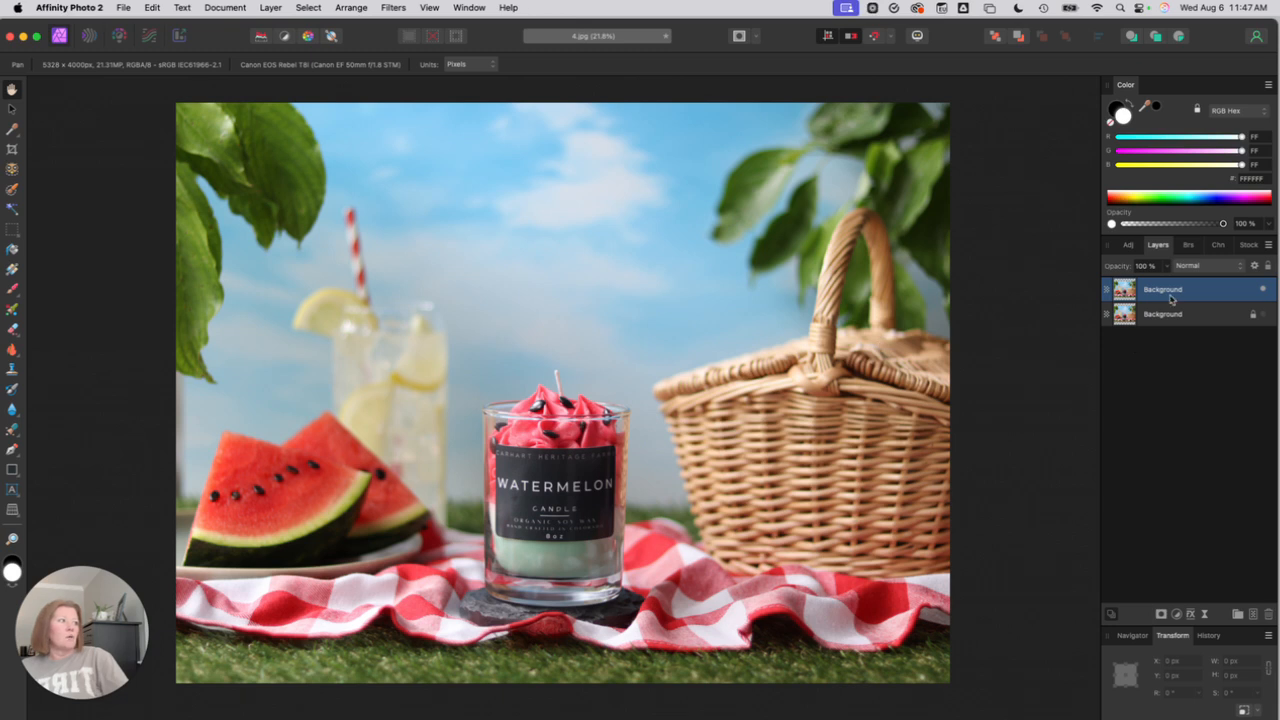
{"action": "left_click", "coordinate": [1202, 294]}
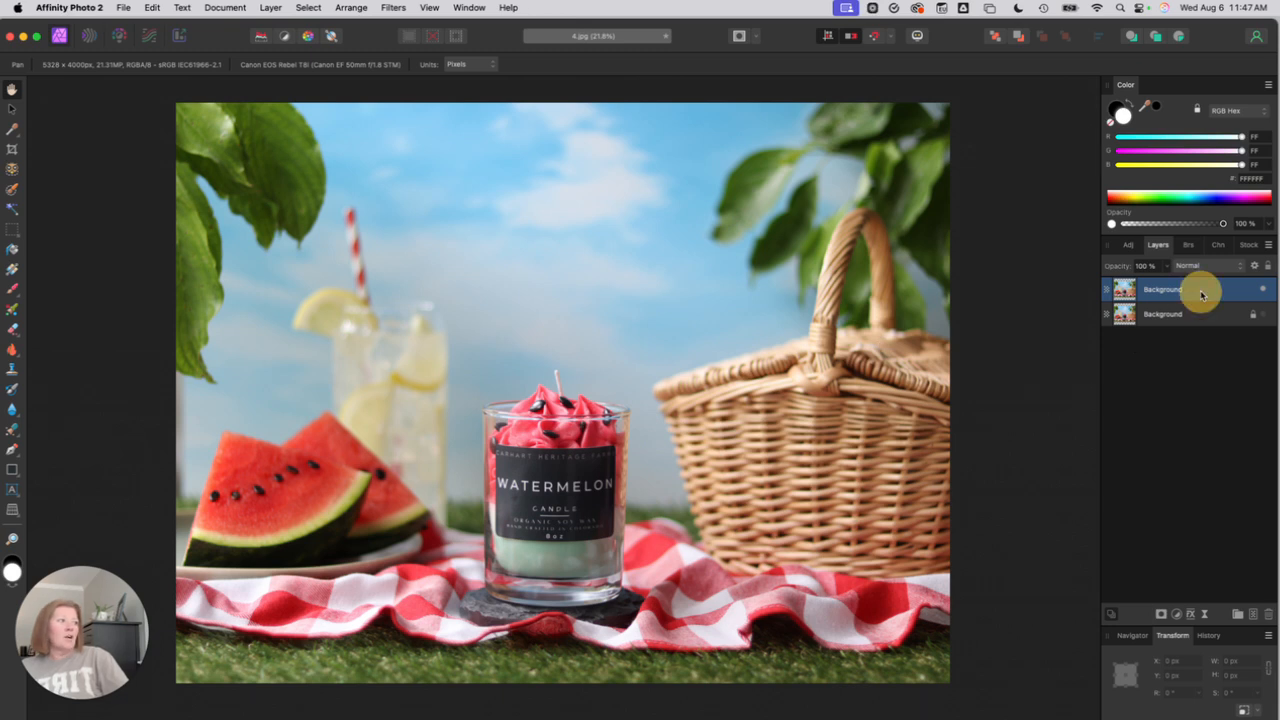
{"action": "left_click", "coordinate": [1263, 318]}
{"action": "left_click", "coordinate": [1263, 318]}
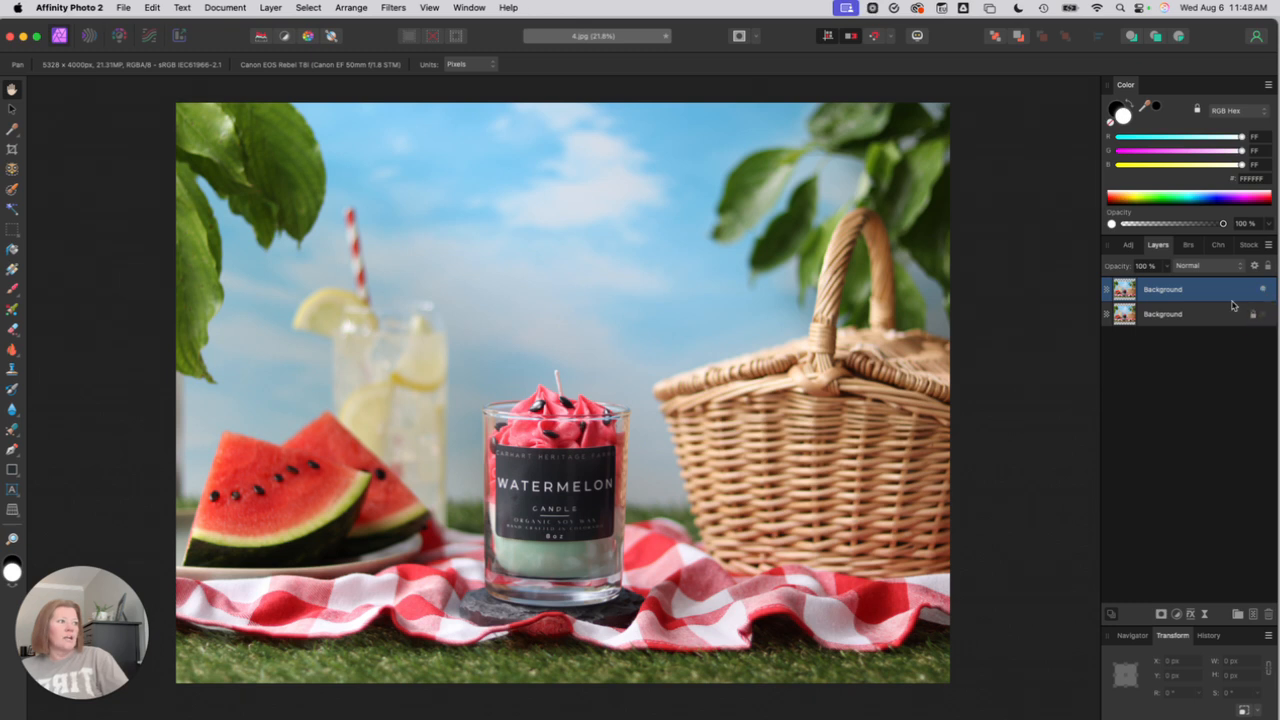
{"action": "left_click", "coordinate": [1199, 293]}
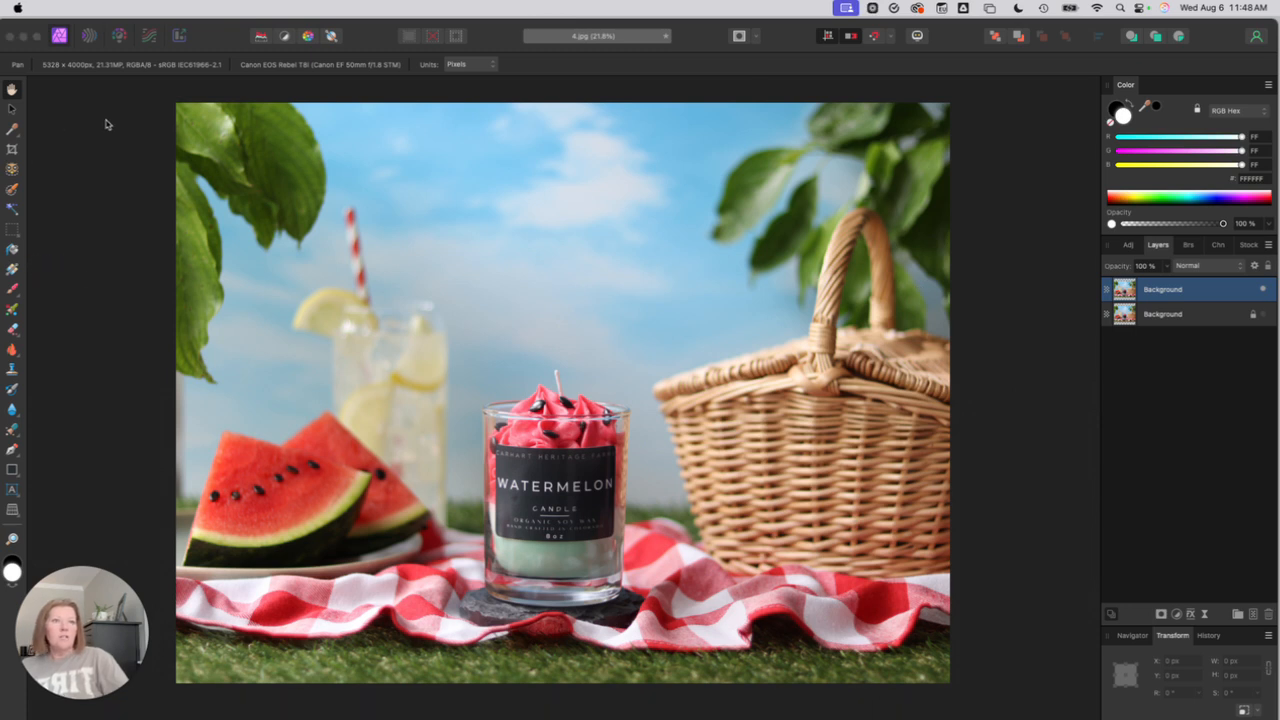
Step: Crop the photo at a 4 x 3 custom ratio to about 5030 x 3772 px, trimming the upper edge and both sides
{"action": "left_click", "coordinate": [12, 149]}
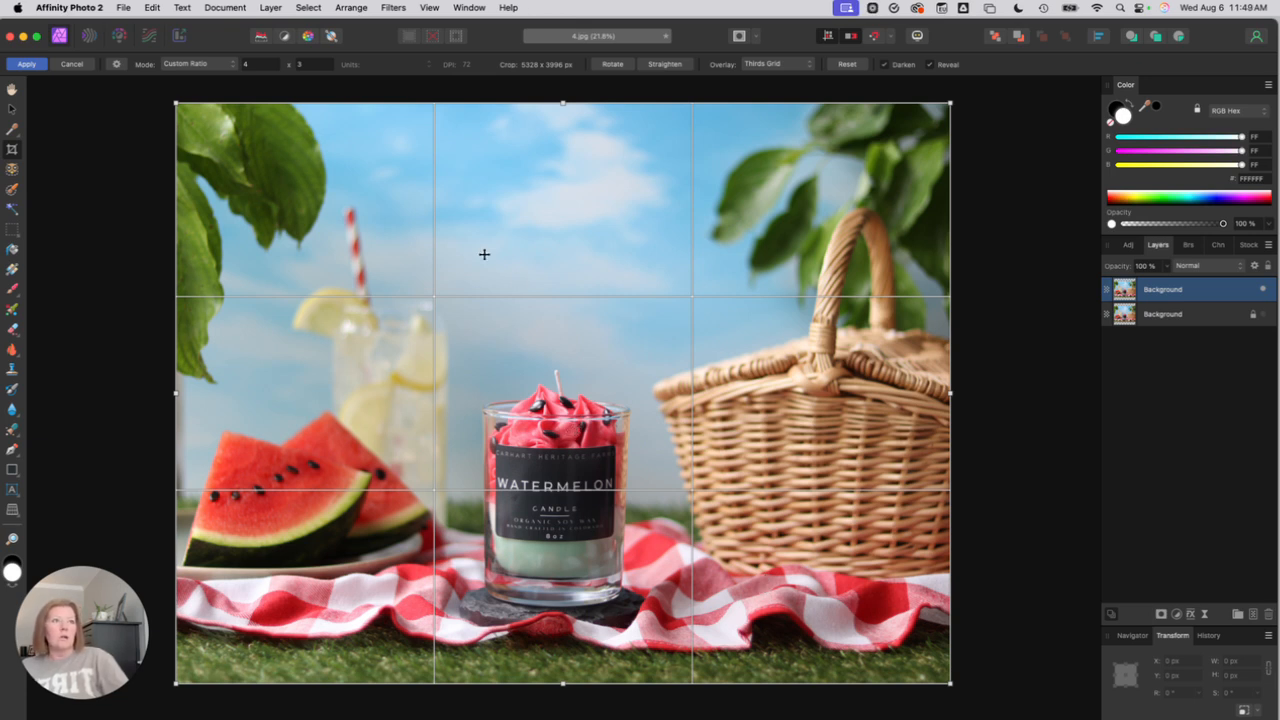
{"action": "left_click", "coordinate": [257, 65]}
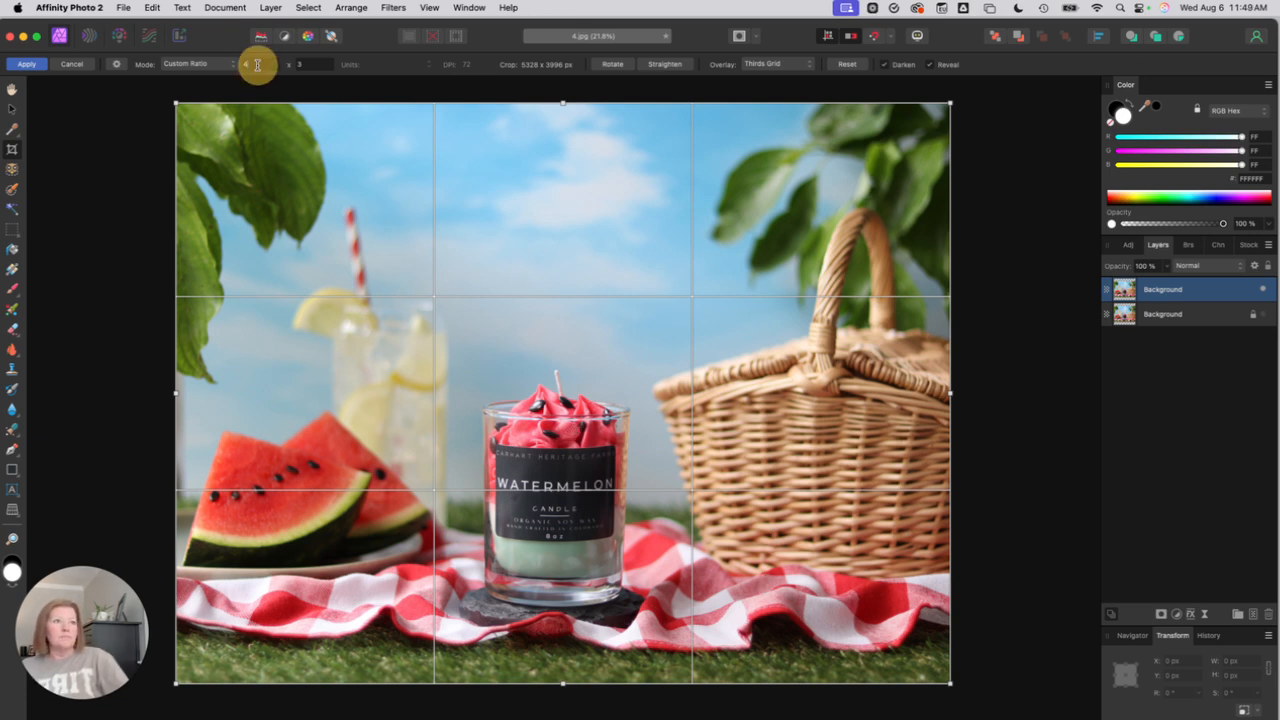
{"action": "left_click", "coordinate": [309, 66]}
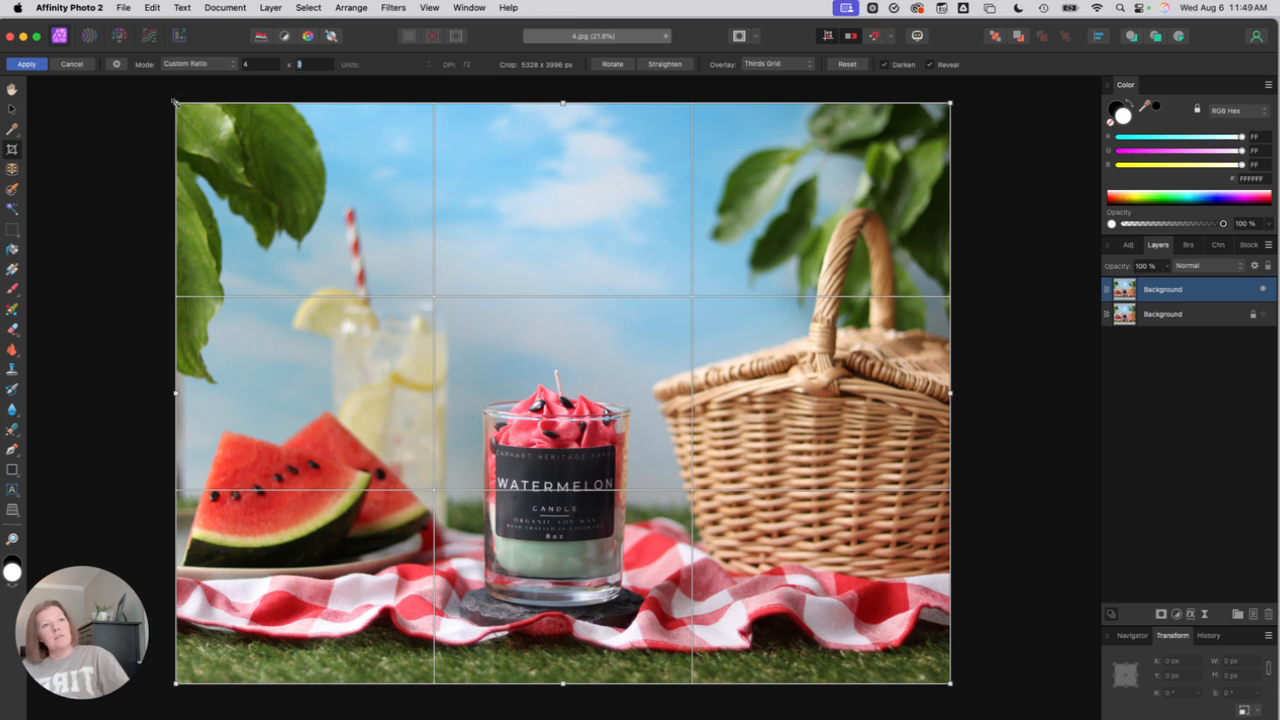
{"action": "left_click_drag", "start_coordinate": [174, 101], "coordinate": [193, 116]}
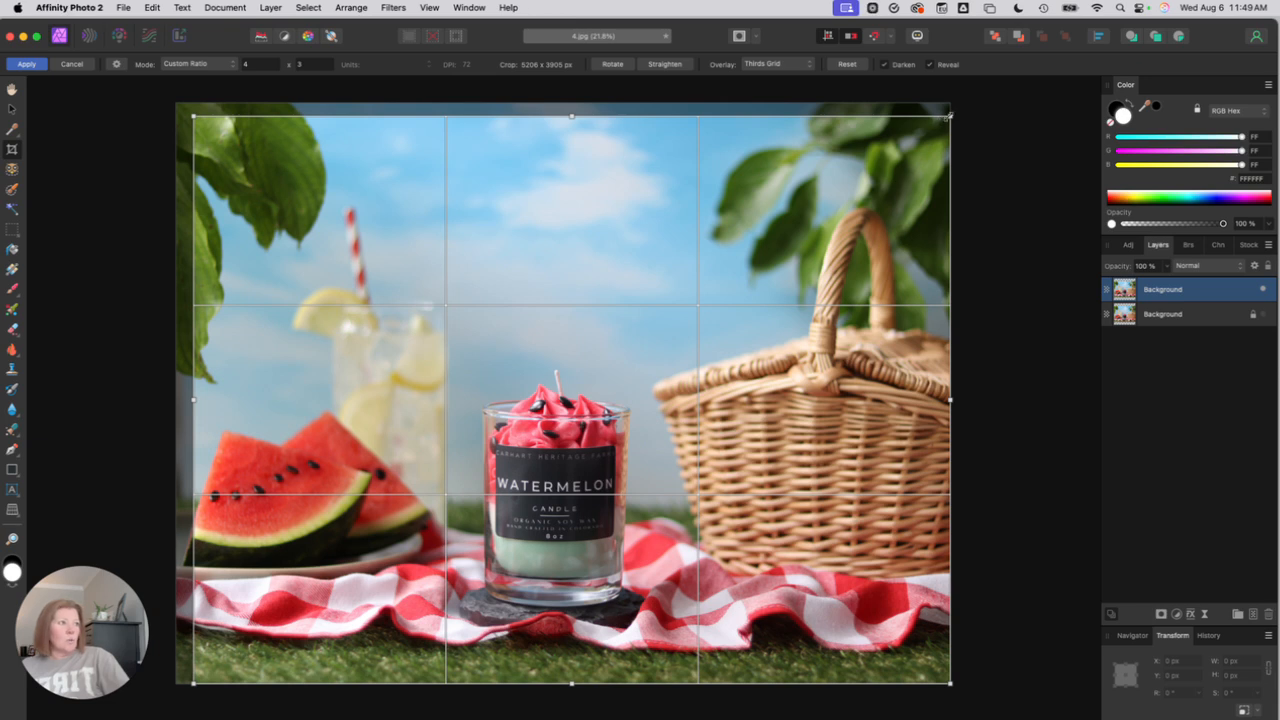
{"action": "left_click_drag", "start_coordinate": [949, 116], "coordinate": [924, 135]}
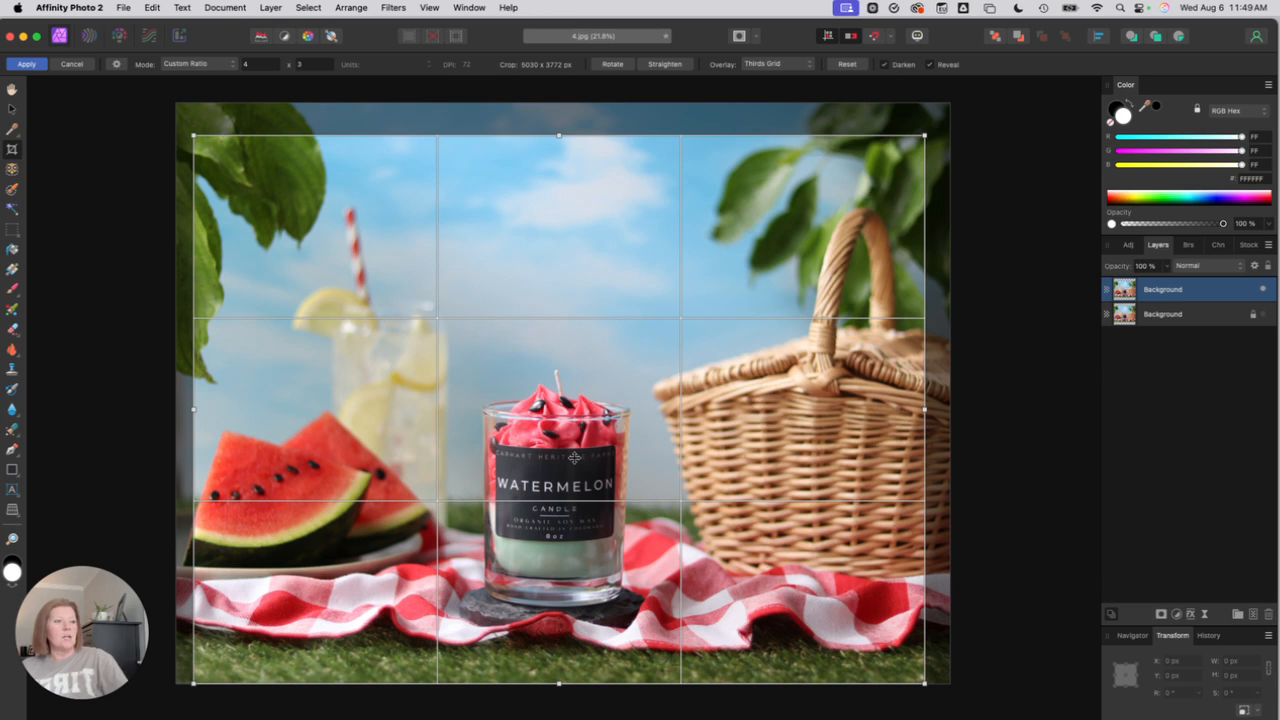
{"action": "key", "text": "Return"}
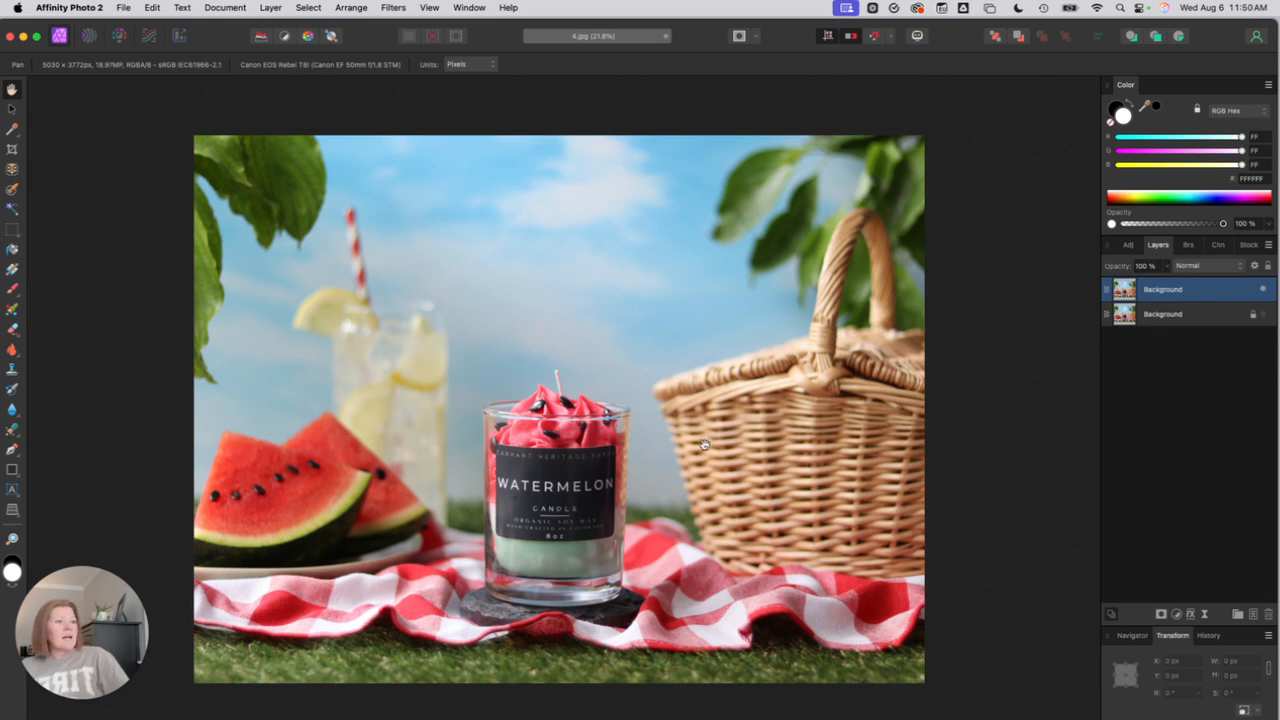
Step: Add a Brightness and Contrast adjustment with brightness at 5% and contrast at 6%
{"action": "left_click", "coordinate": [1178, 615]}
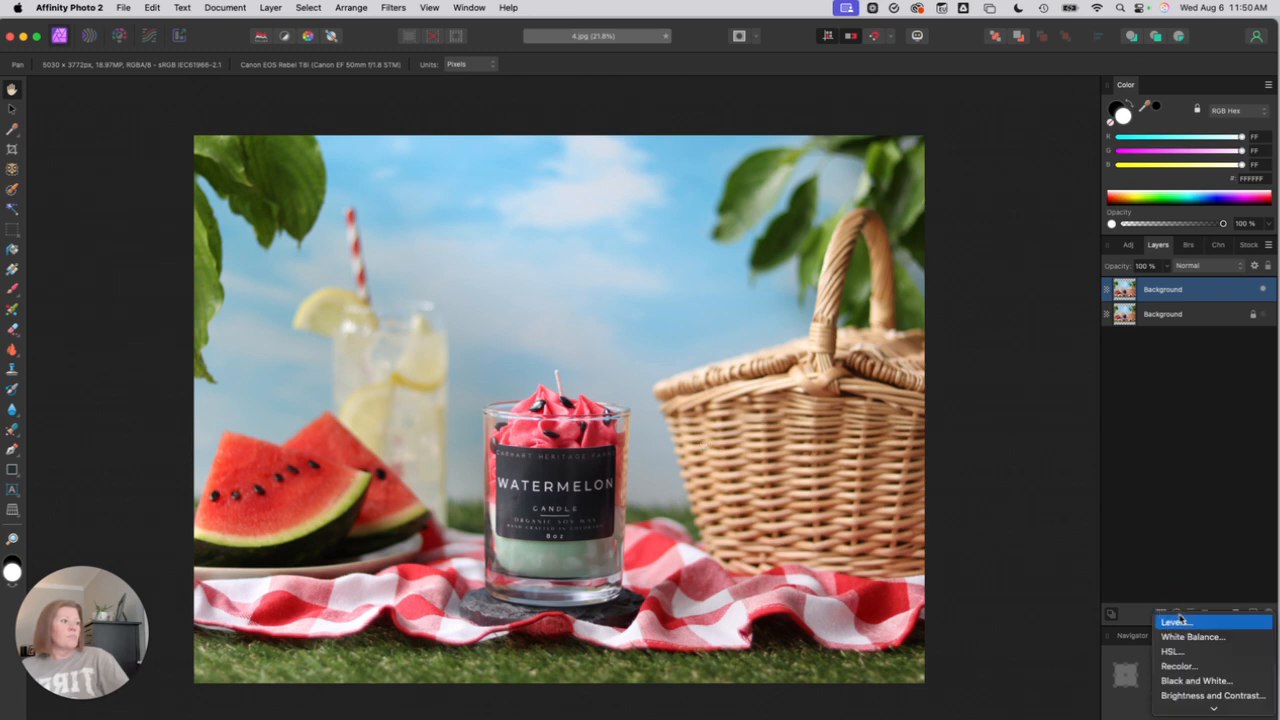
{"action": "left_click", "coordinate": [1181, 698]}
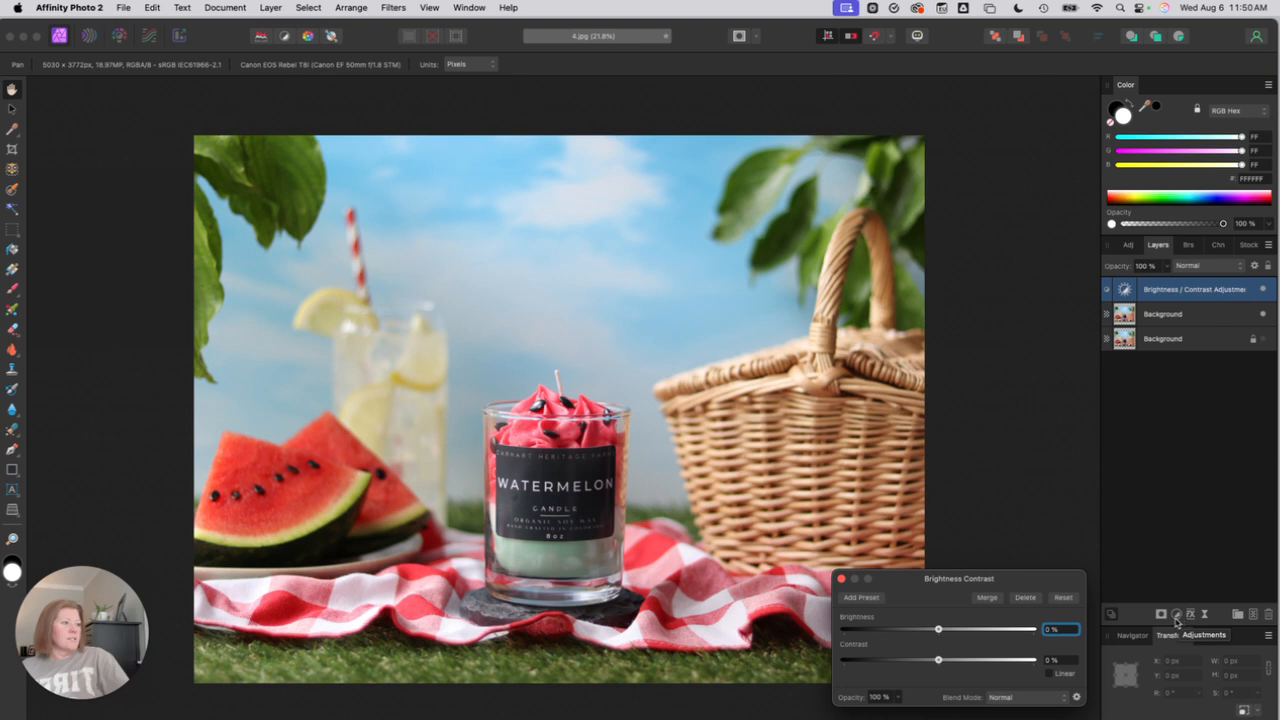
{"action": "left_click", "coordinate": [940, 630]}
{"action": "left_click_drag", "start_coordinate": [940, 630], "coordinate": [944, 631]}
{"action": "left_click_drag", "start_coordinate": [940, 663], "coordinate": [944, 662]}
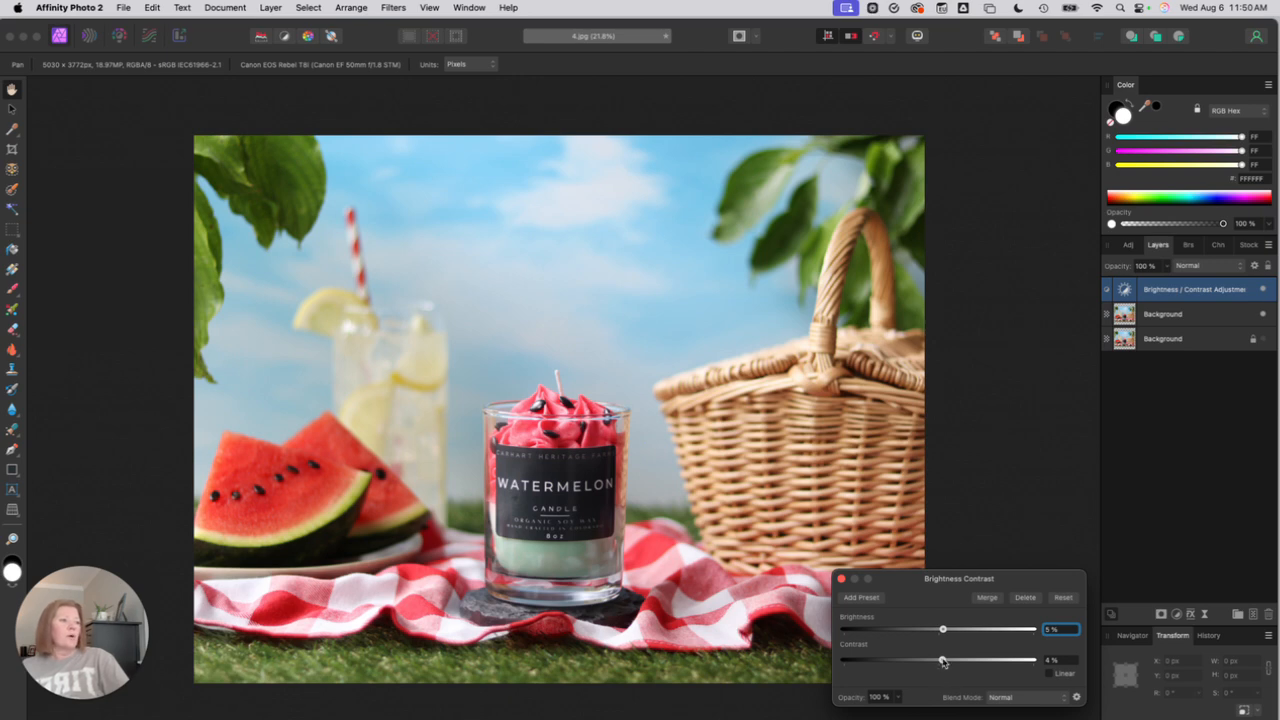
{"action": "left_click_drag", "start_coordinate": [943, 661], "coordinate": [995, 662]}
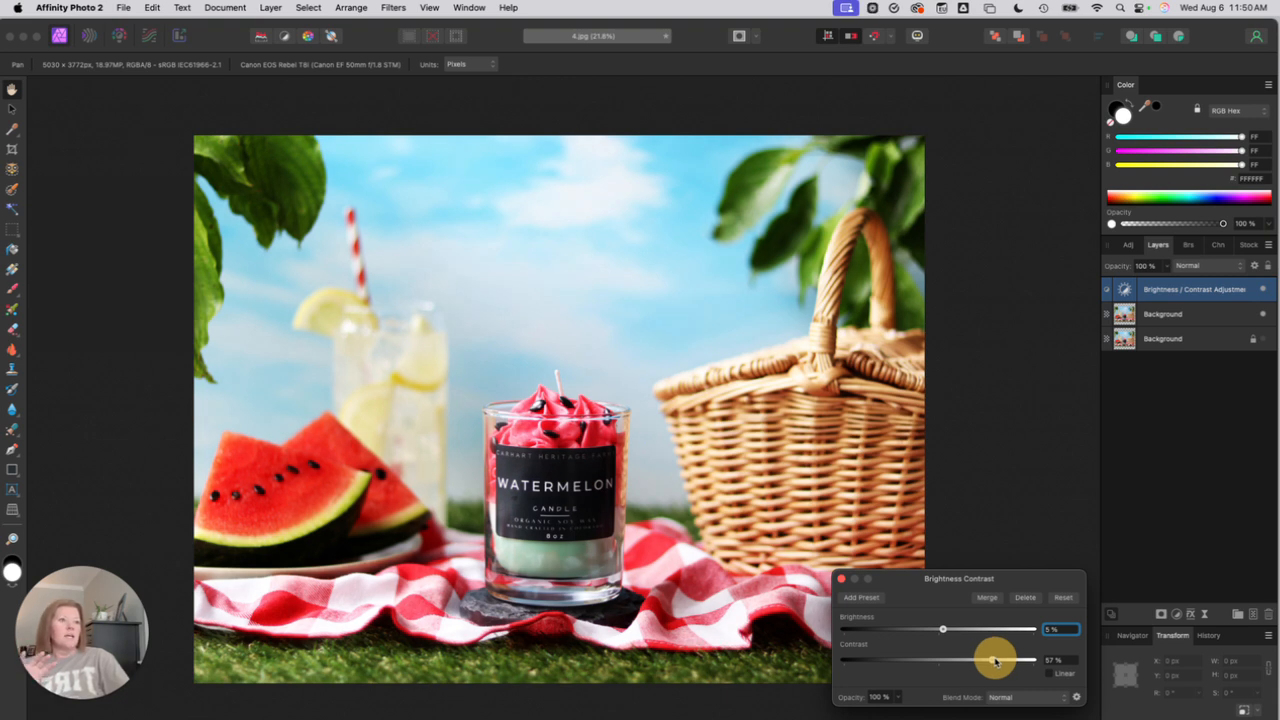
{"action": "left_click_drag", "start_coordinate": [995, 661], "coordinate": [945, 663]}
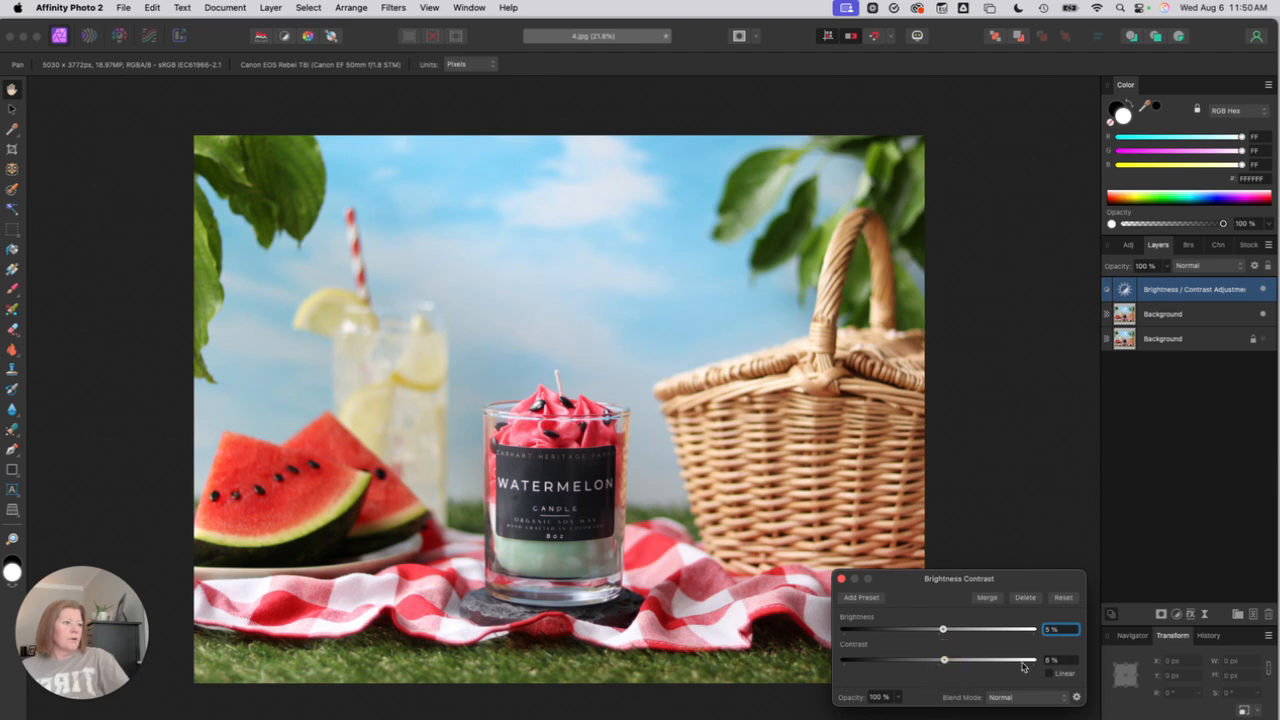
{"action": "left_click", "coordinate": [842, 580]}
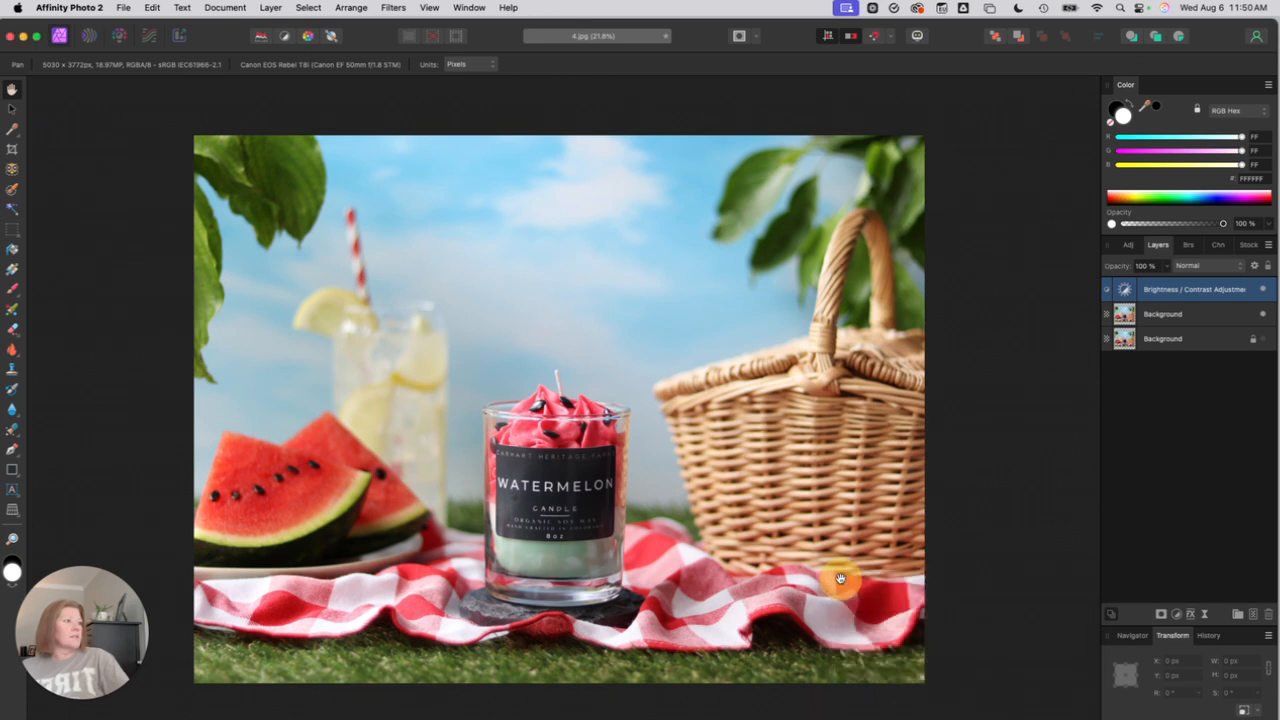
Step: Add a White Balance adjustment warmed to 4% and compare the photo with and without it
{"action": "left_click", "coordinate": [1177, 614]}
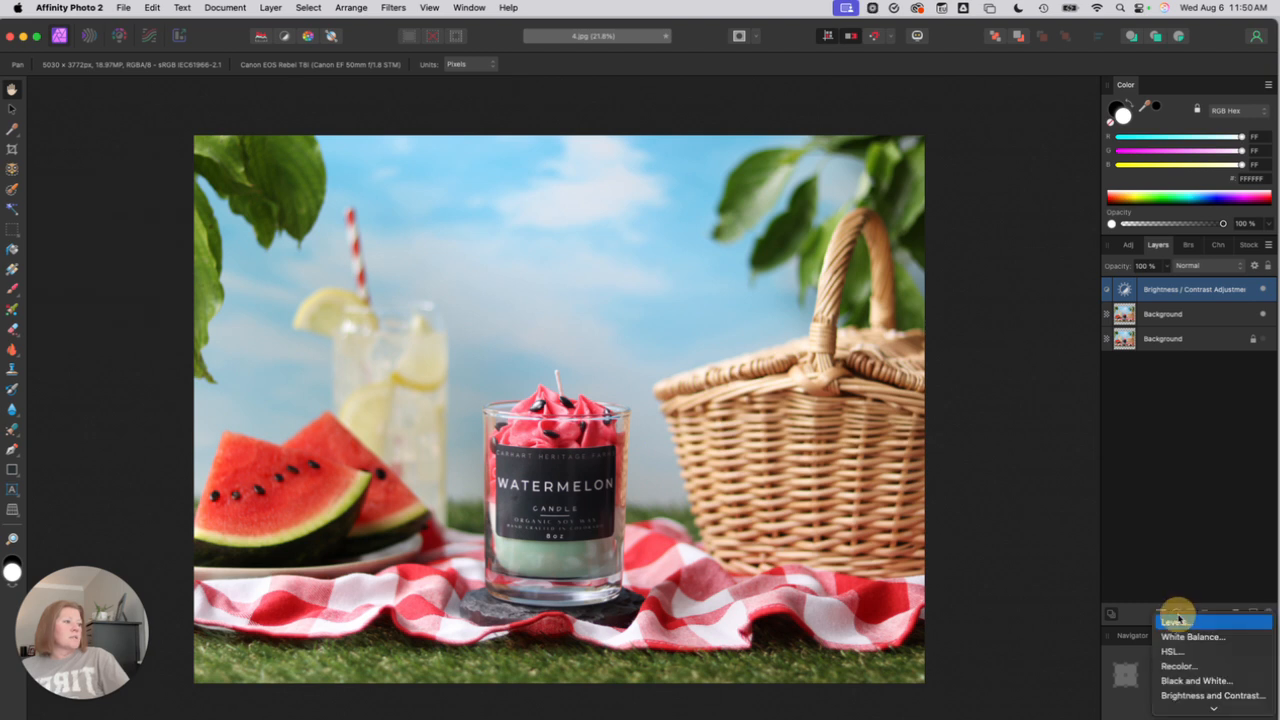
{"action": "scroll", "coordinate": [1193, 647], "scroll_direction": "down", "scroll_amount": 3}
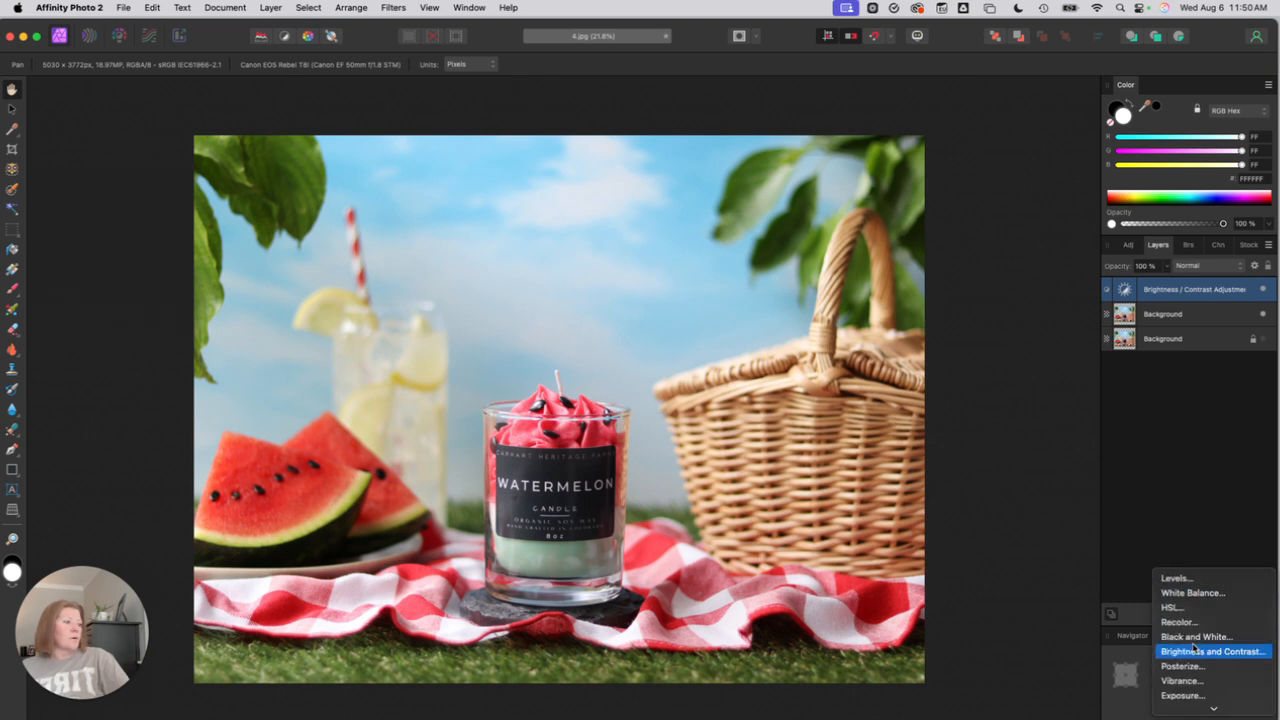
{"action": "left_click", "coordinate": [1193, 594]}
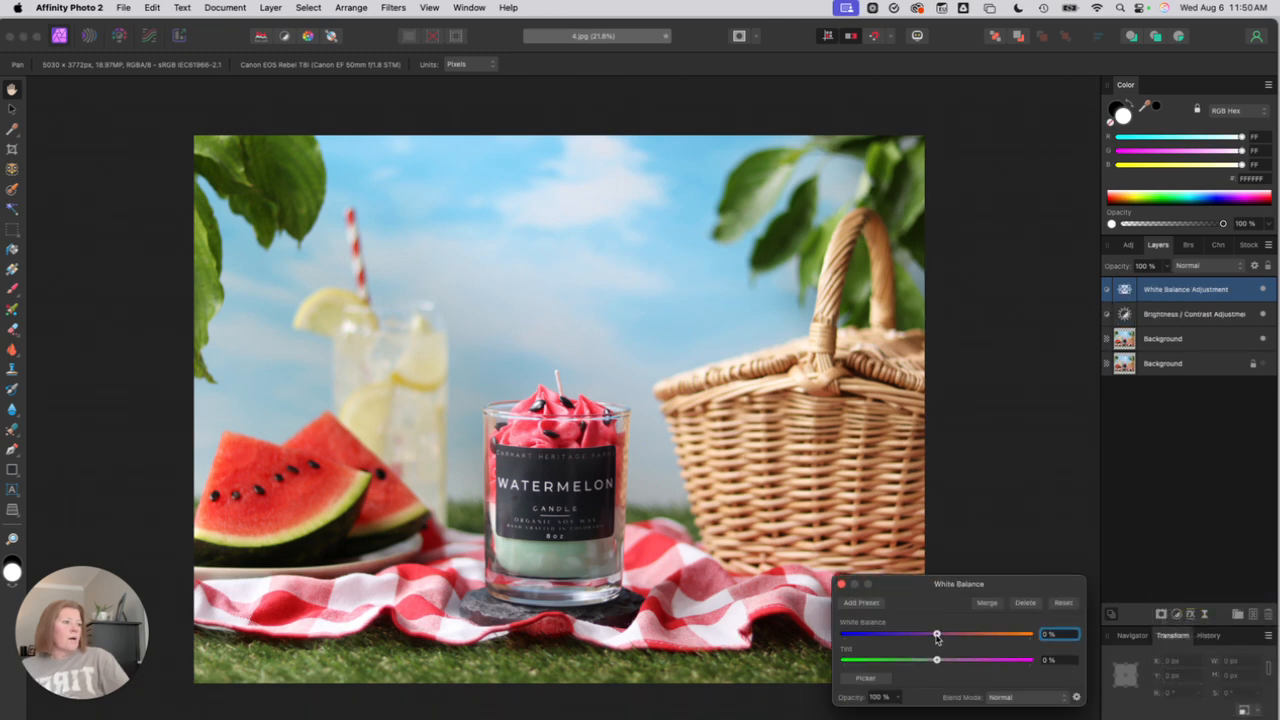
{"action": "mouse_move", "coordinate": [937, 635]}
{"action": "left_mouse_down"}
{"action": "mouse_move", "coordinate": [1001, 638]}
{"action": "mouse_move", "coordinate": [880, 635]}
{"action": "mouse_move", "coordinate": [936, 637]}
{"action": "mouse_move", "coordinate": [893, 661]}
{"action": "mouse_move", "coordinate": [969, 662]}
{"action": "mouse_move", "coordinate": [937, 660]}
{"action": "left_mouse_up"}
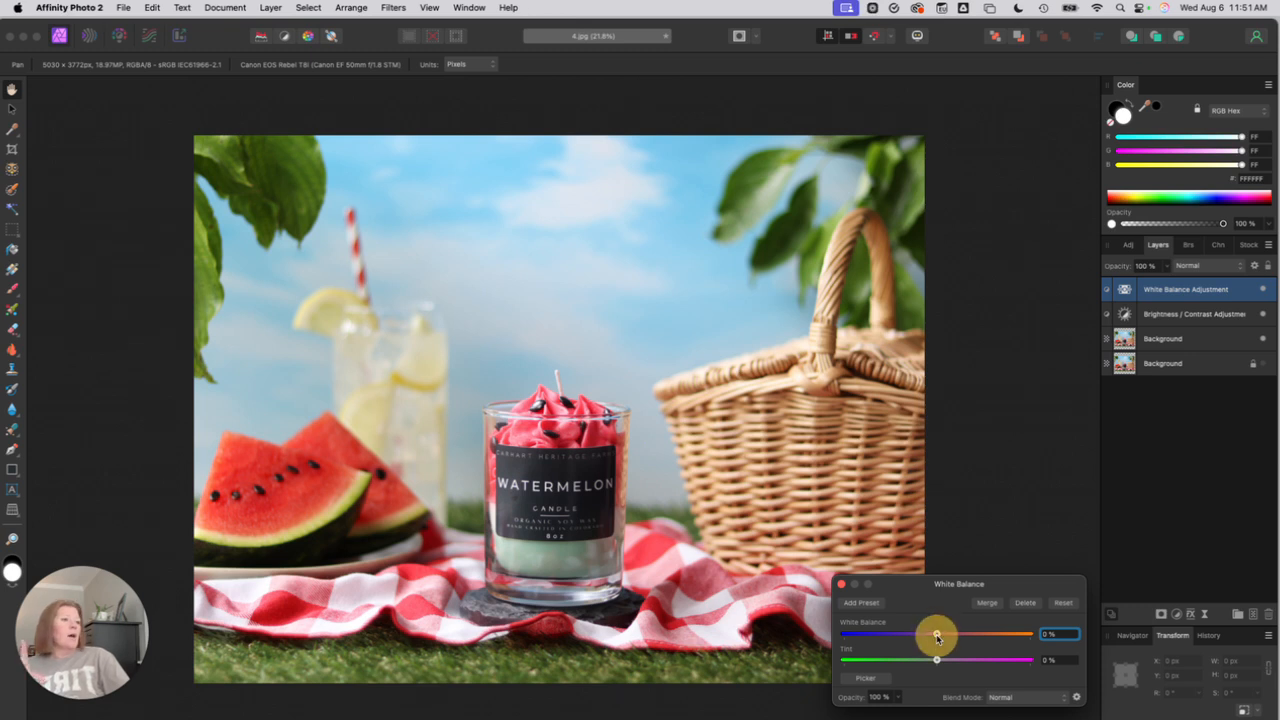
{"action": "left_click_drag", "start_coordinate": [936, 634], "coordinate": [941, 637]}
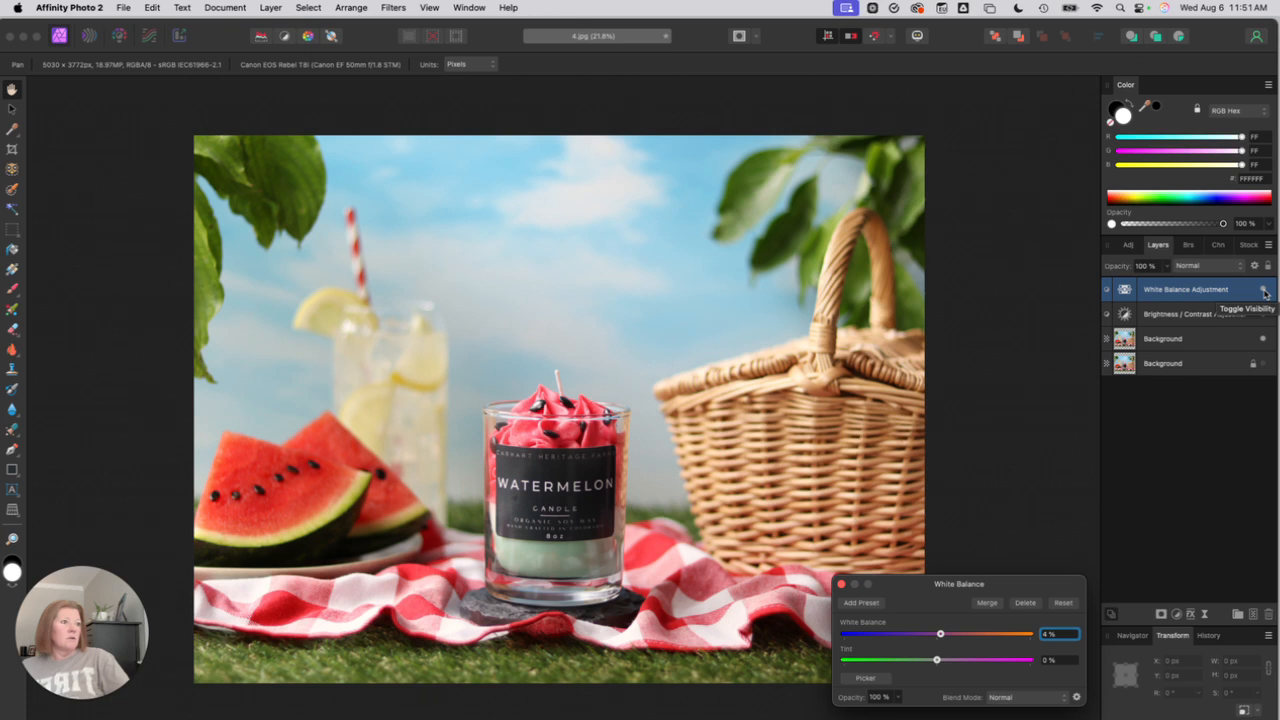
{"action": "left_click", "coordinate": [1264, 292]}
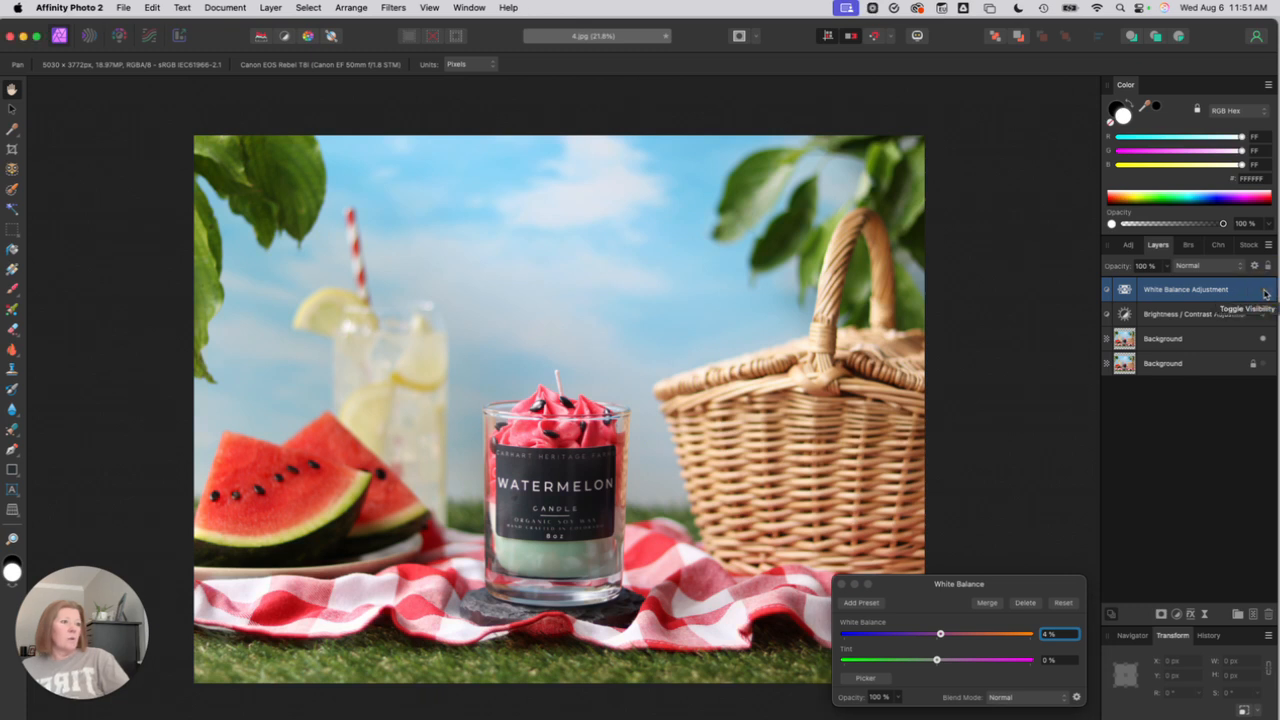
{"action": "left_click", "coordinate": [1265, 293]}
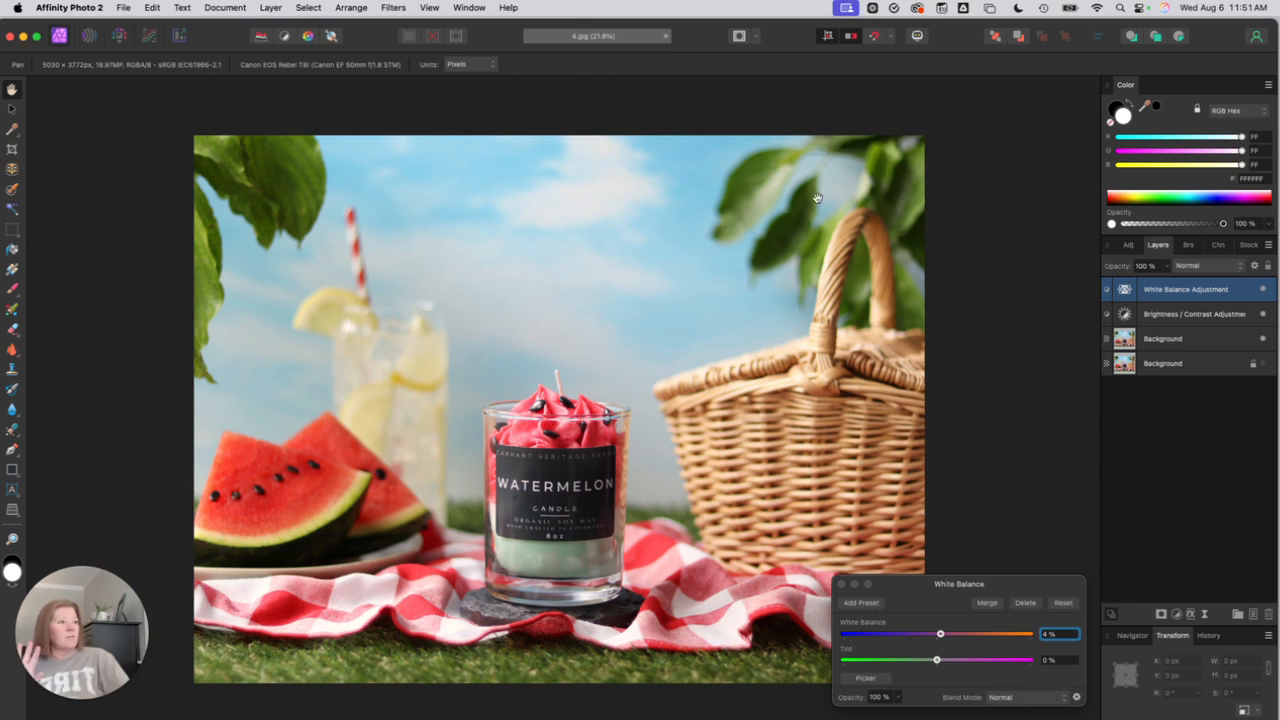
{"action": "left_click", "coordinate": [918, 596]}
{"action": "left_click", "coordinate": [842, 586]}
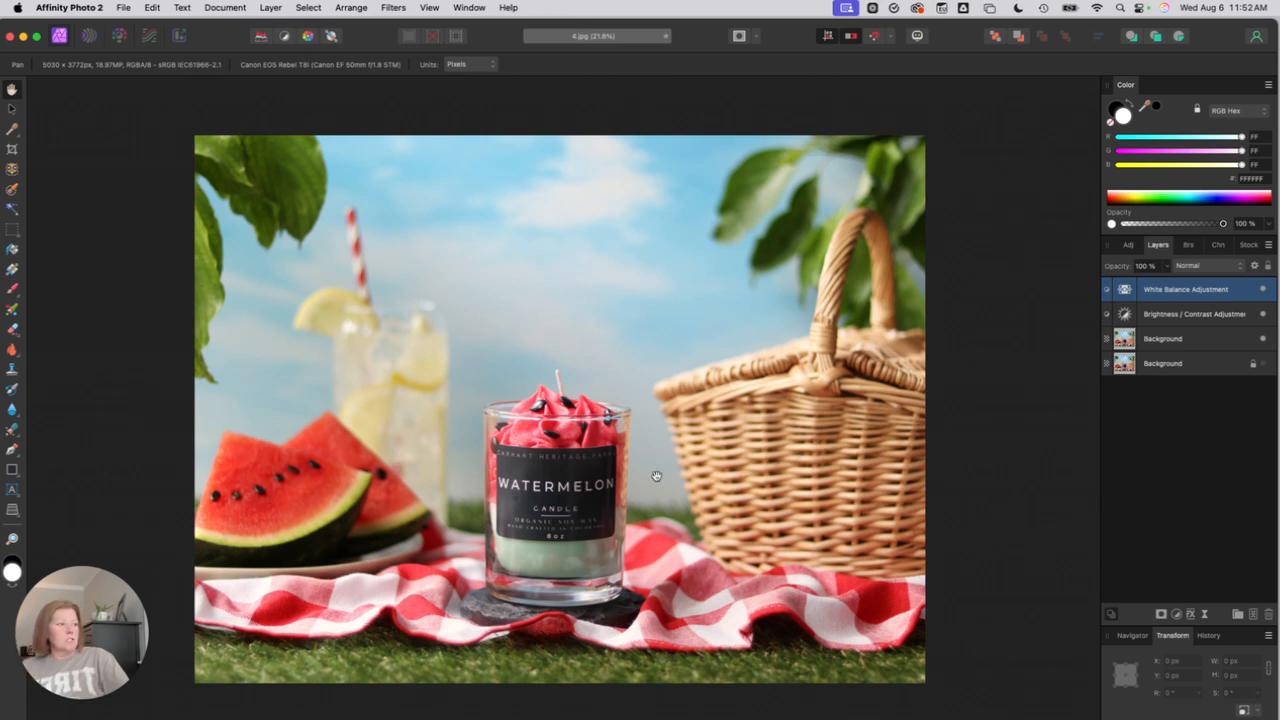
Step: Add a Curves adjustment and darken the shadows with a Master curve point at about X 0.167, Y 0.135
{"action": "left_click", "coordinate": [1176, 614]}
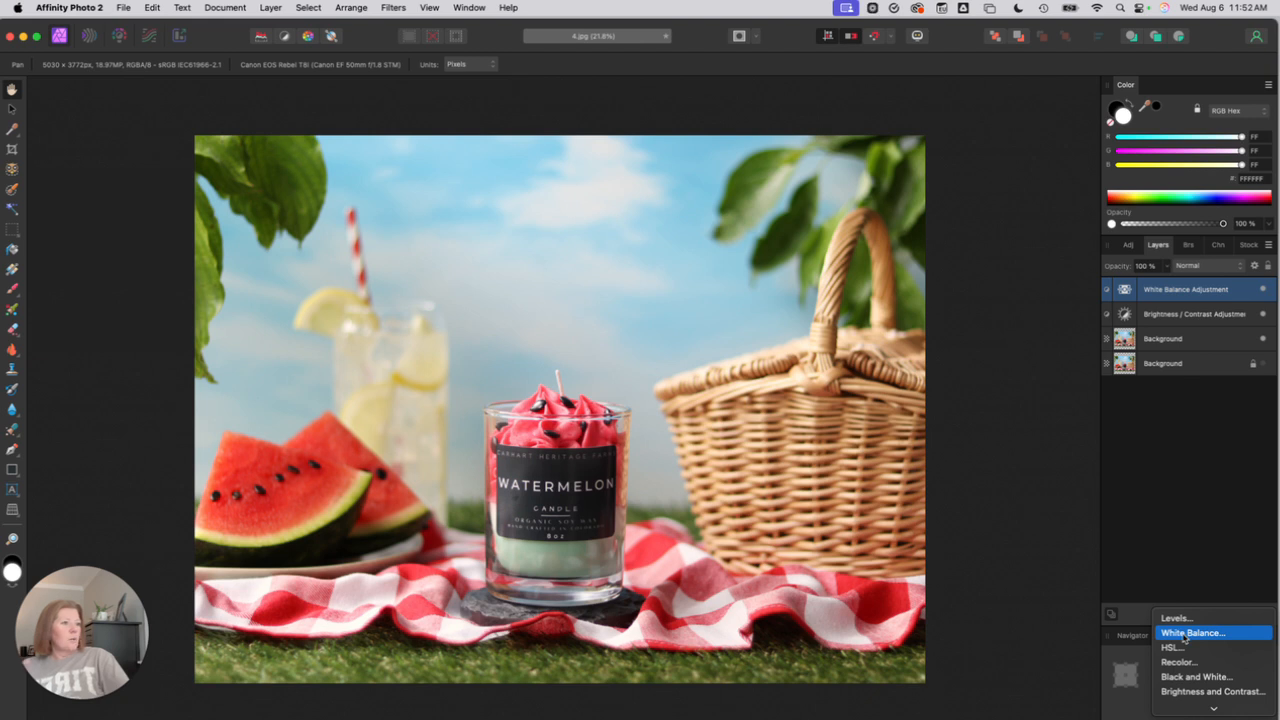
{"action": "scroll", "coordinate": [1185, 637], "scroll_direction": "down", "scroll_amount": 3}
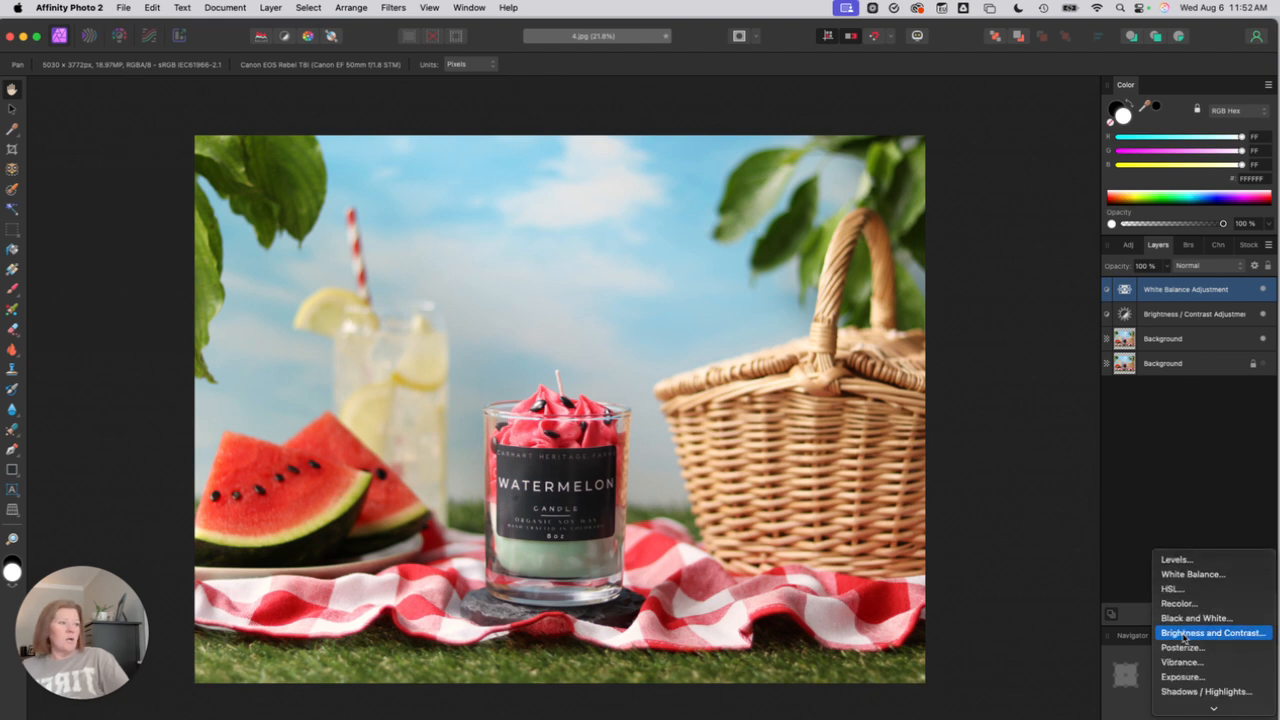
{"action": "scroll", "coordinate": [1185, 634], "scroll_direction": "down", "scroll_amount": 3}
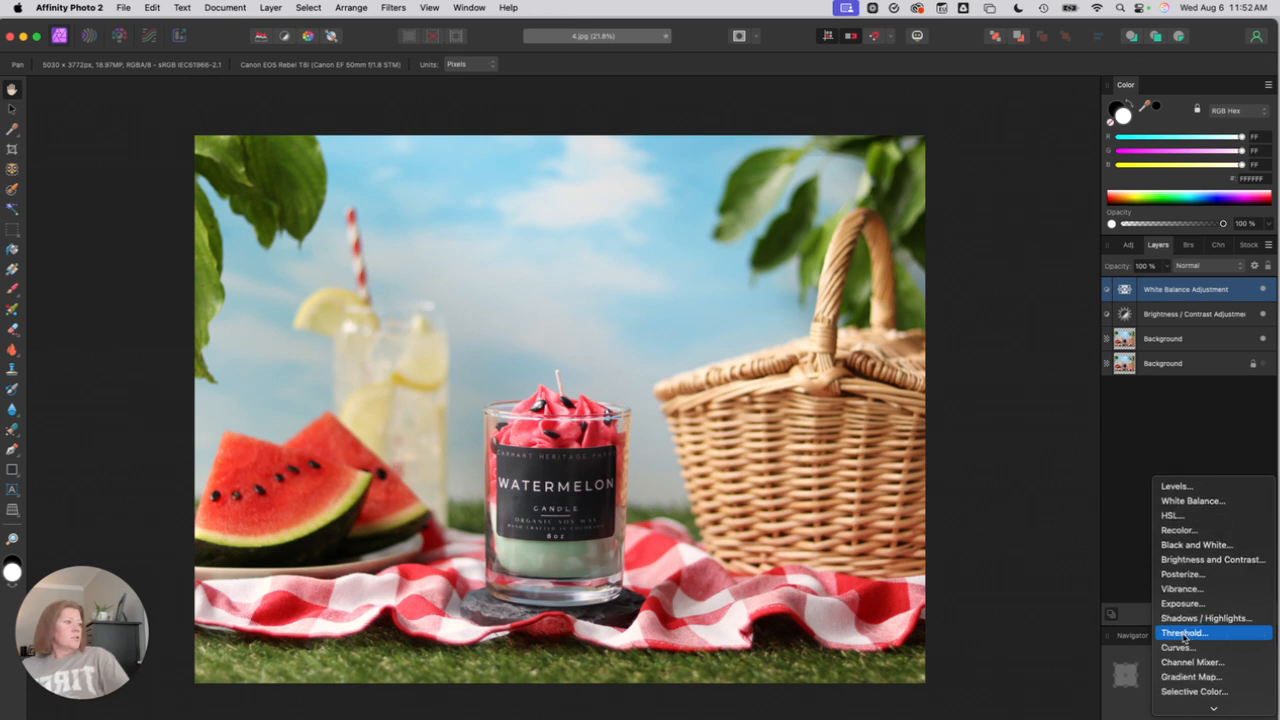
{"action": "left_click", "coordinate": [1177, 648]}
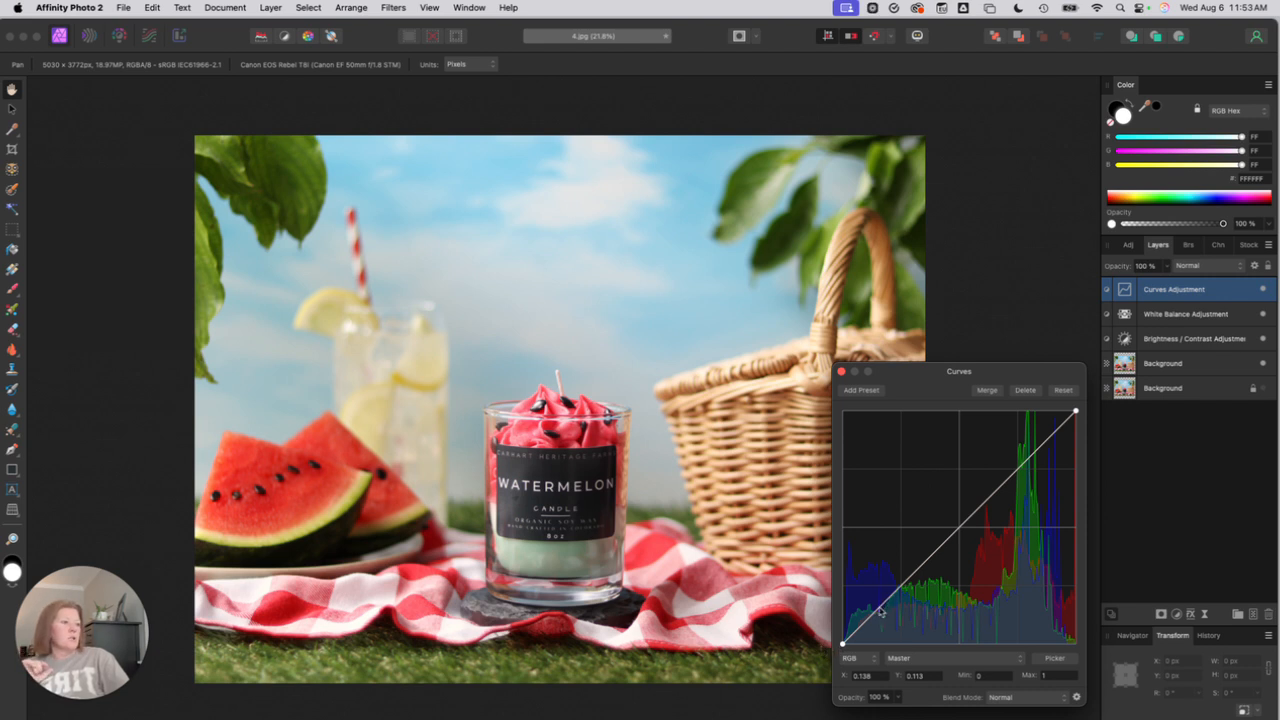
{"action": "left_click_drag", "start_coordinate": [880, 612], "coordinate": [886, 617]}
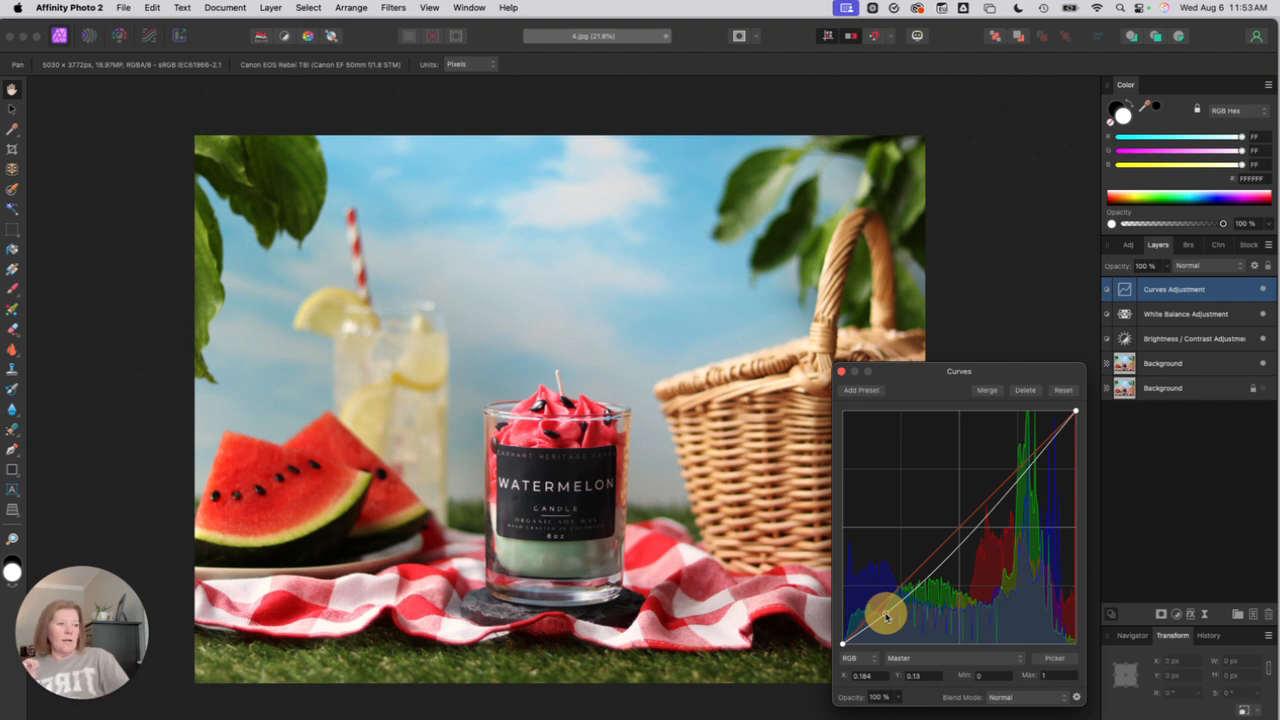
{"action": "left_click_drag", "start_coordinate": [886, 617], "coordinate": [883, 615]}
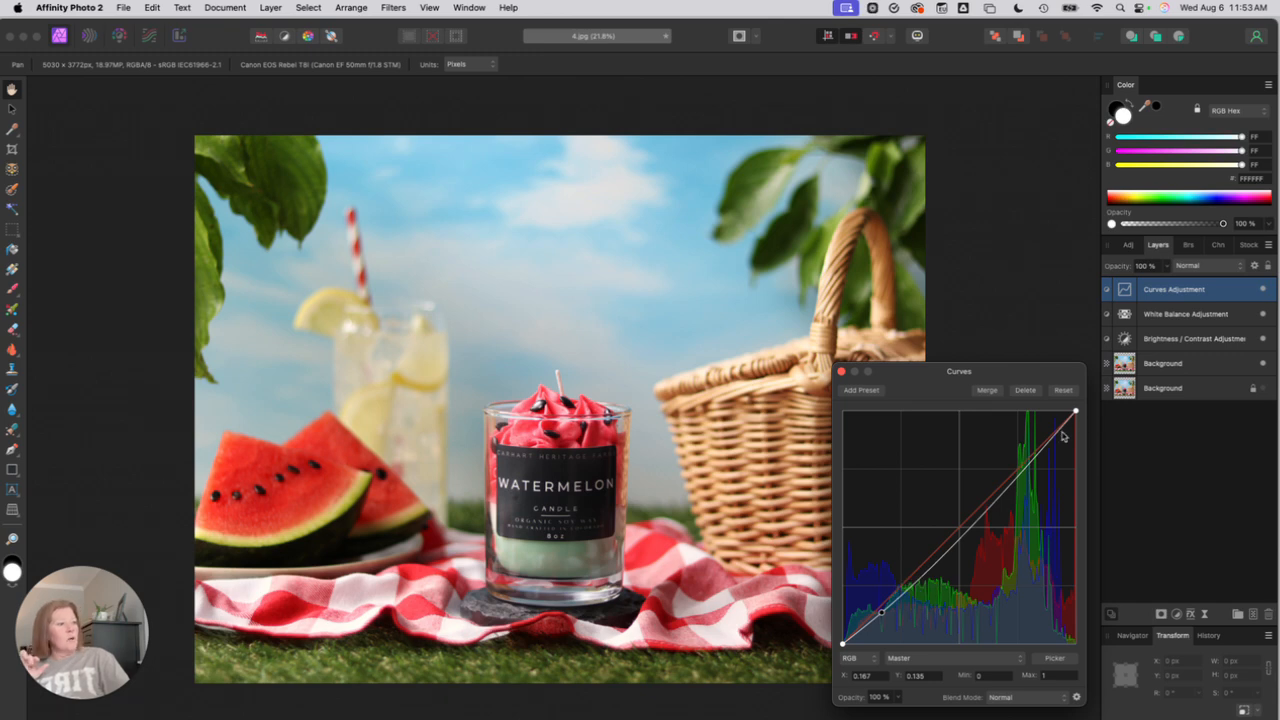
Step: Brighten the highlights slightly with a second Master curve point at about X 0.92, Y 0.932
{"action": "left_click_drag", "start_coordinate": [1060, 432], "coordinate": [1058, 430]}
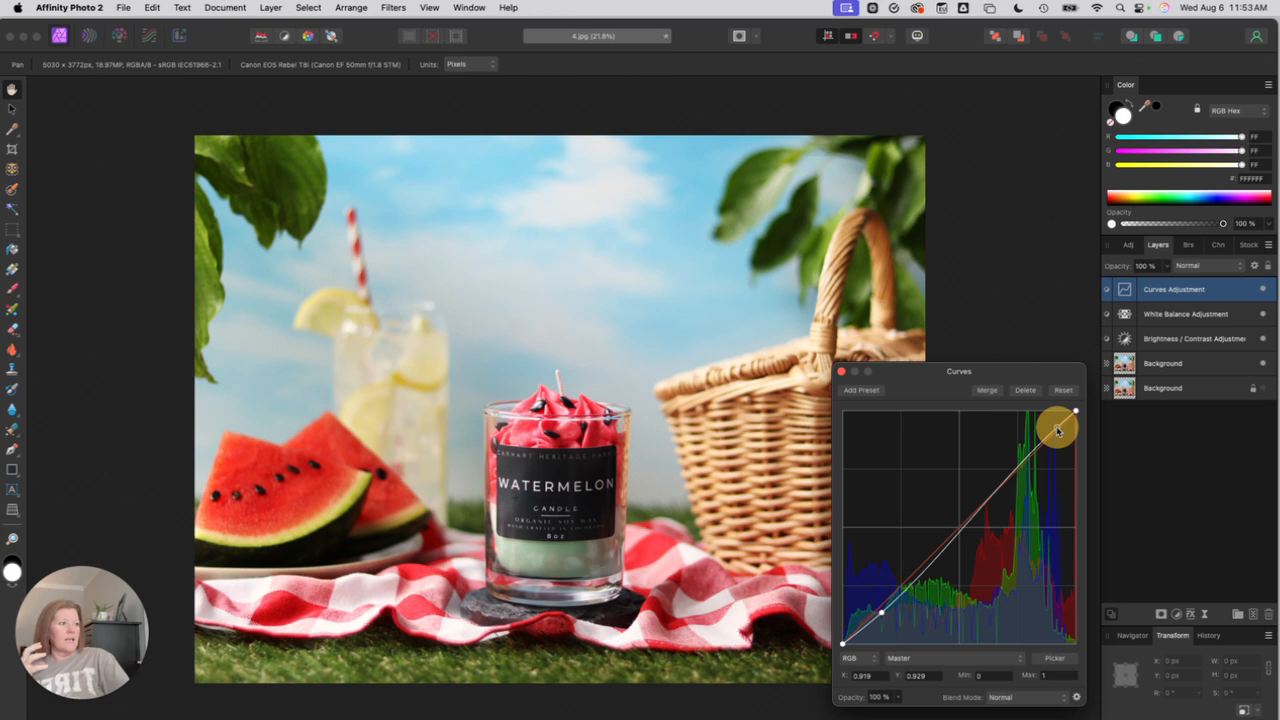
{"action": "left_click_drag", "start_coordinate": [1057, 429], "coordinate": [1058, 430]}
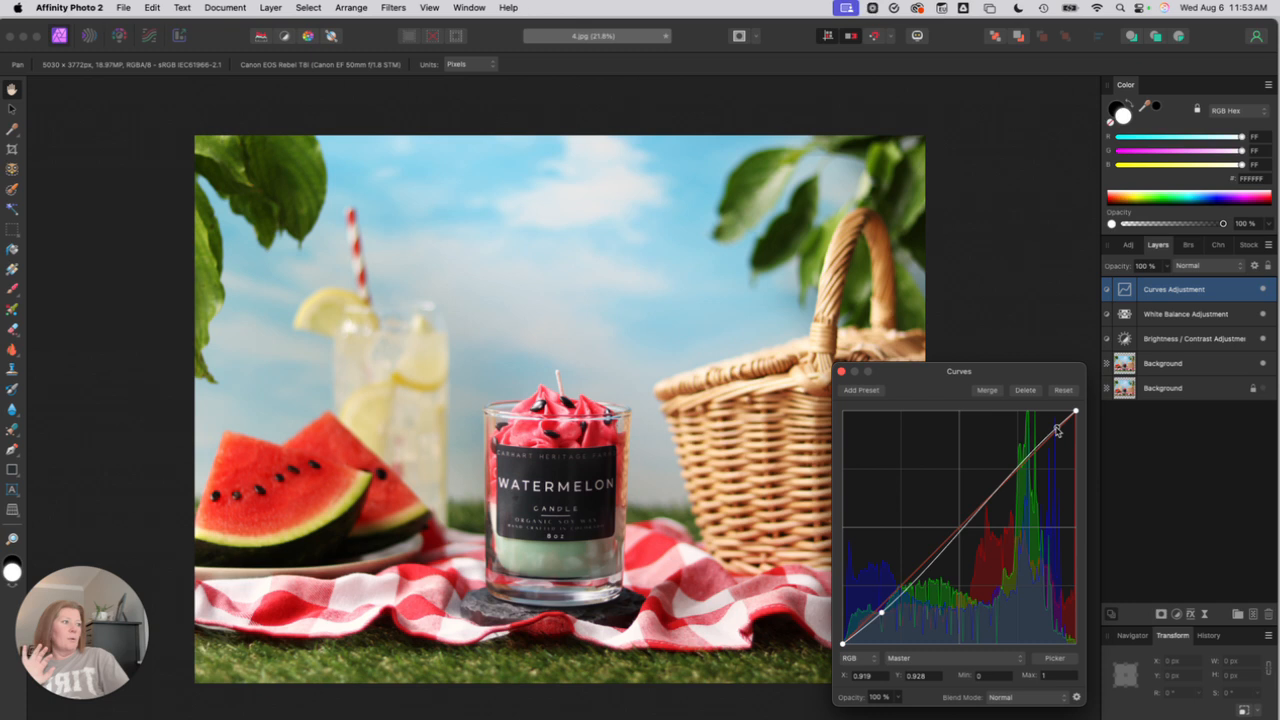
{"action": "left_click_drag", "start_coordinate": [1058, 430], "coordinate": [1058, 430]}
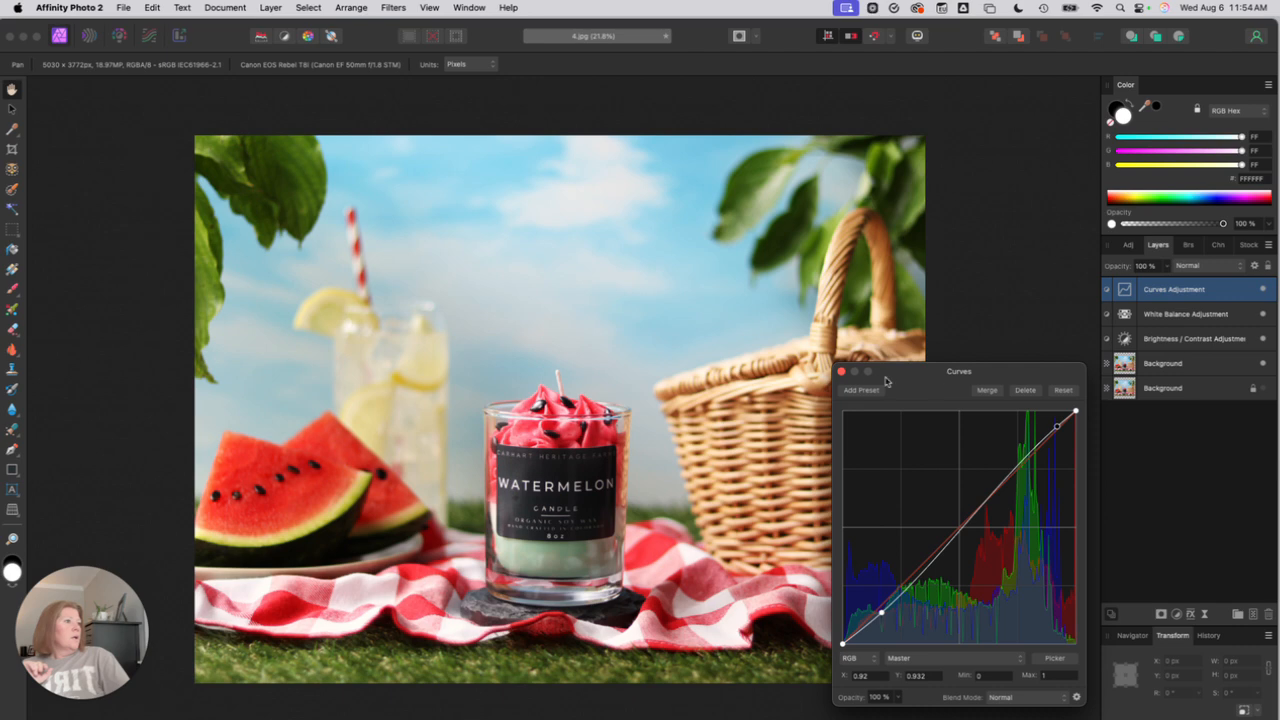
Step: Add a mask to the Curves adjustment and invert it to black to hide the effect
{"action": "left_click", "coordinate": [841, 372]}
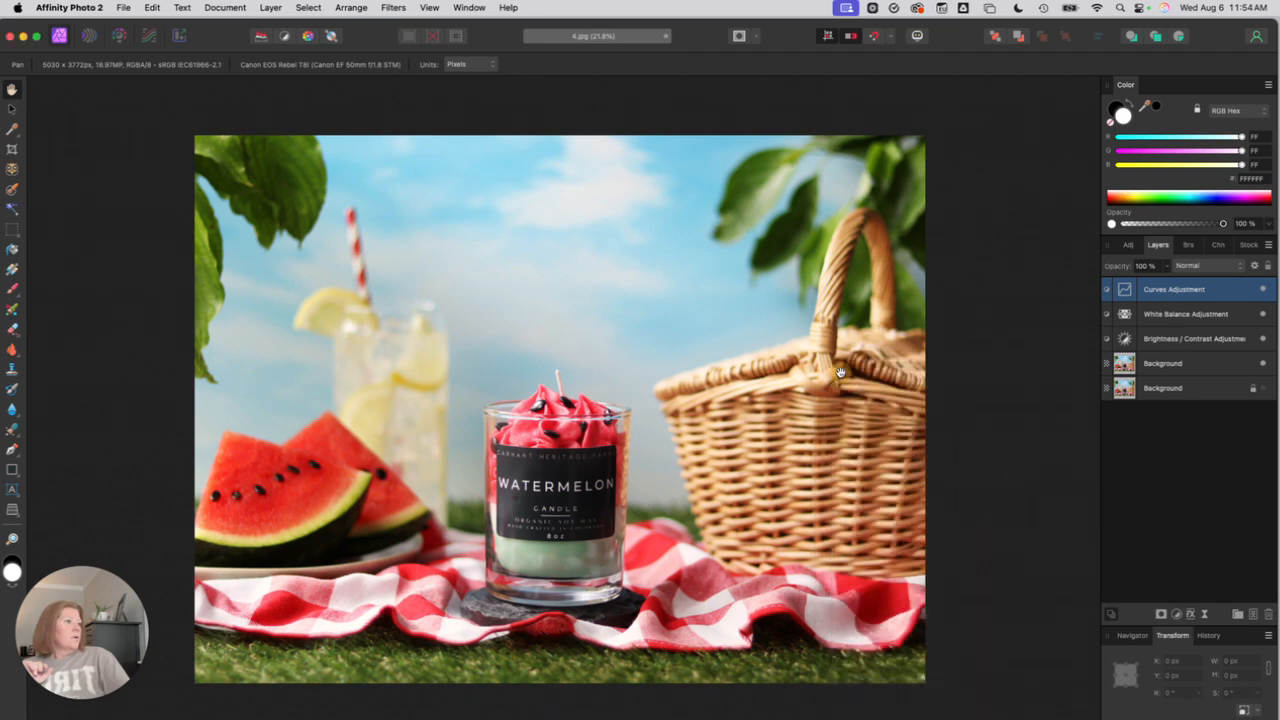
{"action": "left_click", "coordinate": [1227, 293]}
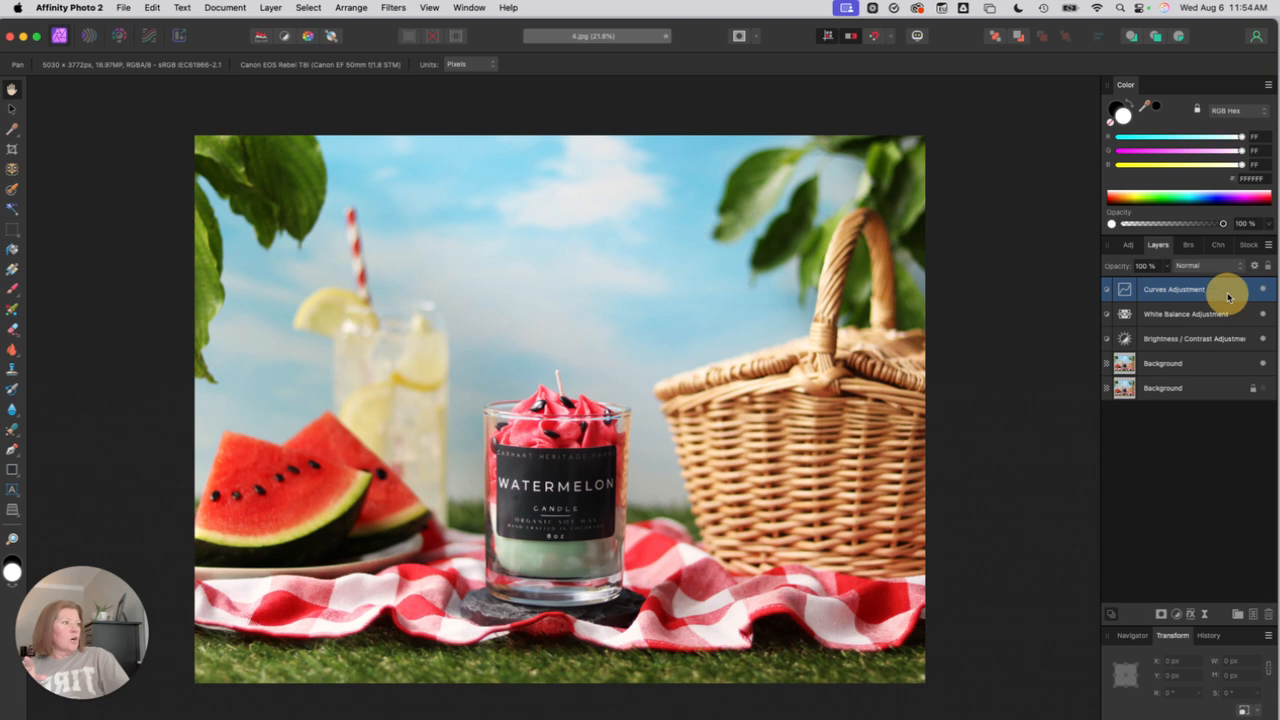
{"action": "left_click", "coordinate": [1161, 615]}
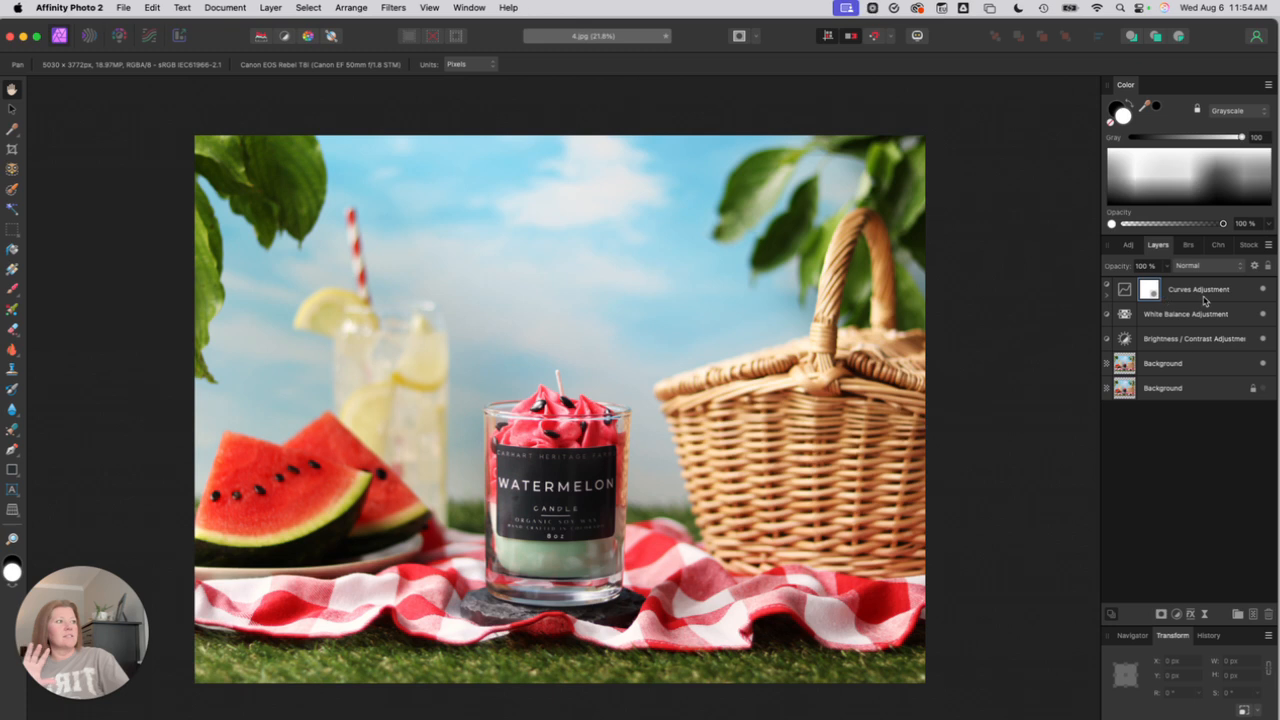
{"action": "left_click", "coordinate": [1150, 291]}
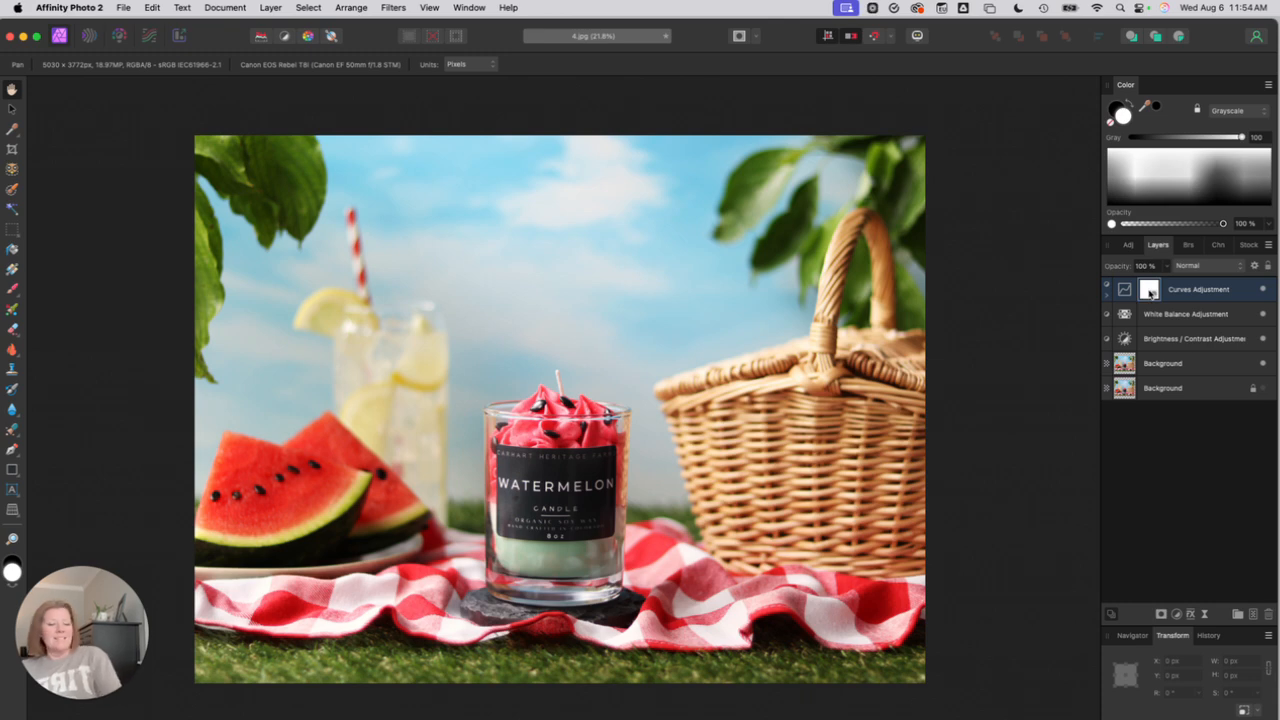
{"action": "key", "text": "super+i"}
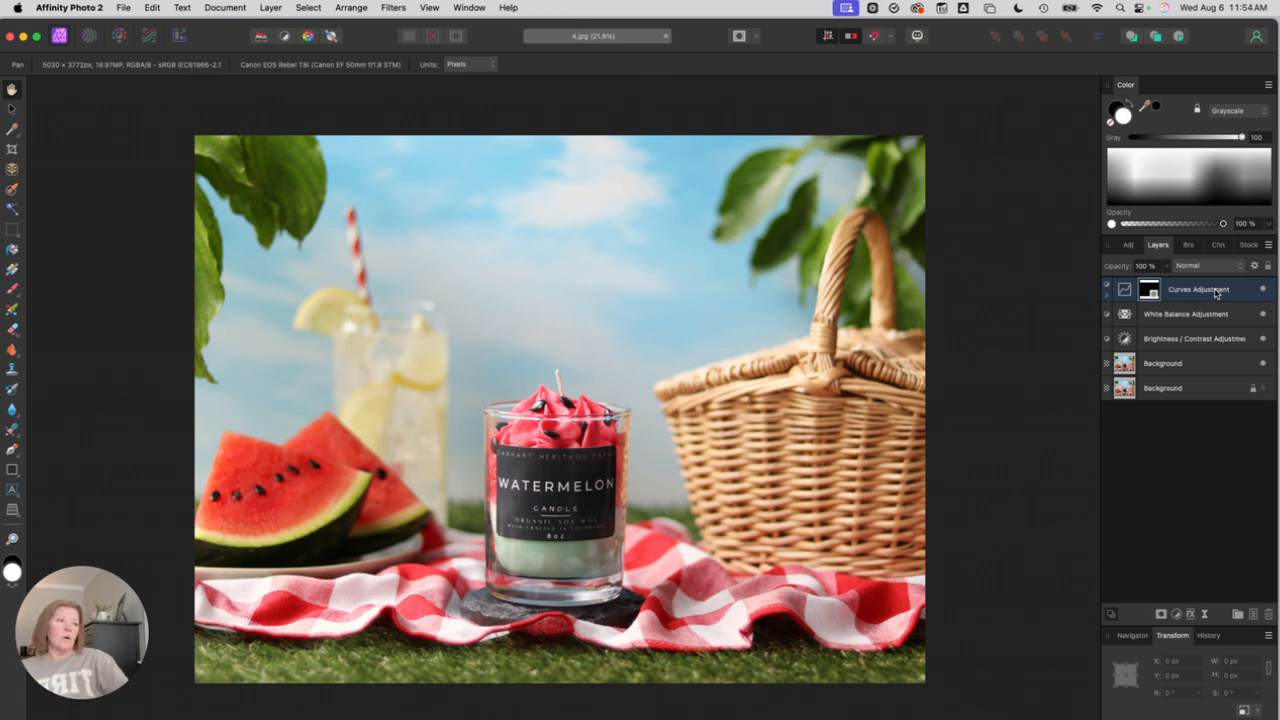
Step: Choose the Paint Brush and set its width to 50 px for masking the candle label
{"action": "left_click", "coordinate": [58, 198]}
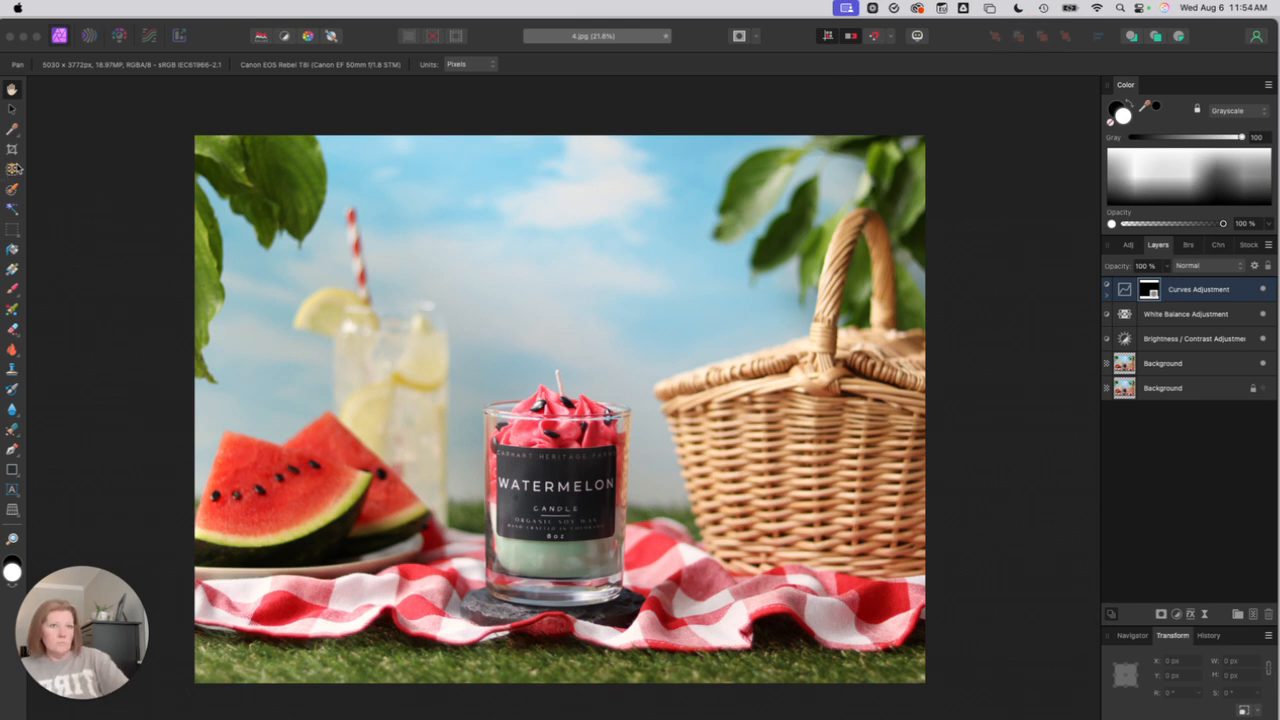
{"action": "left_click", "coordinate": [13, 290]}
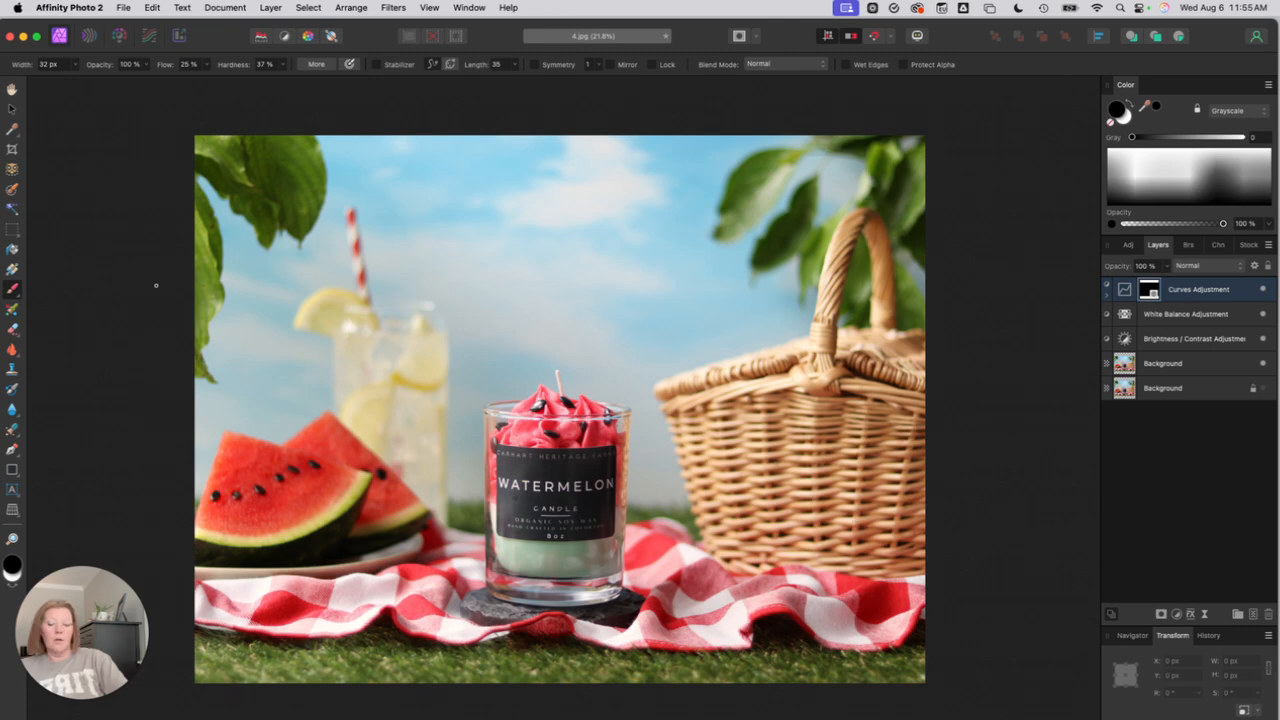
{"action": "key", "text": "super+equal"}
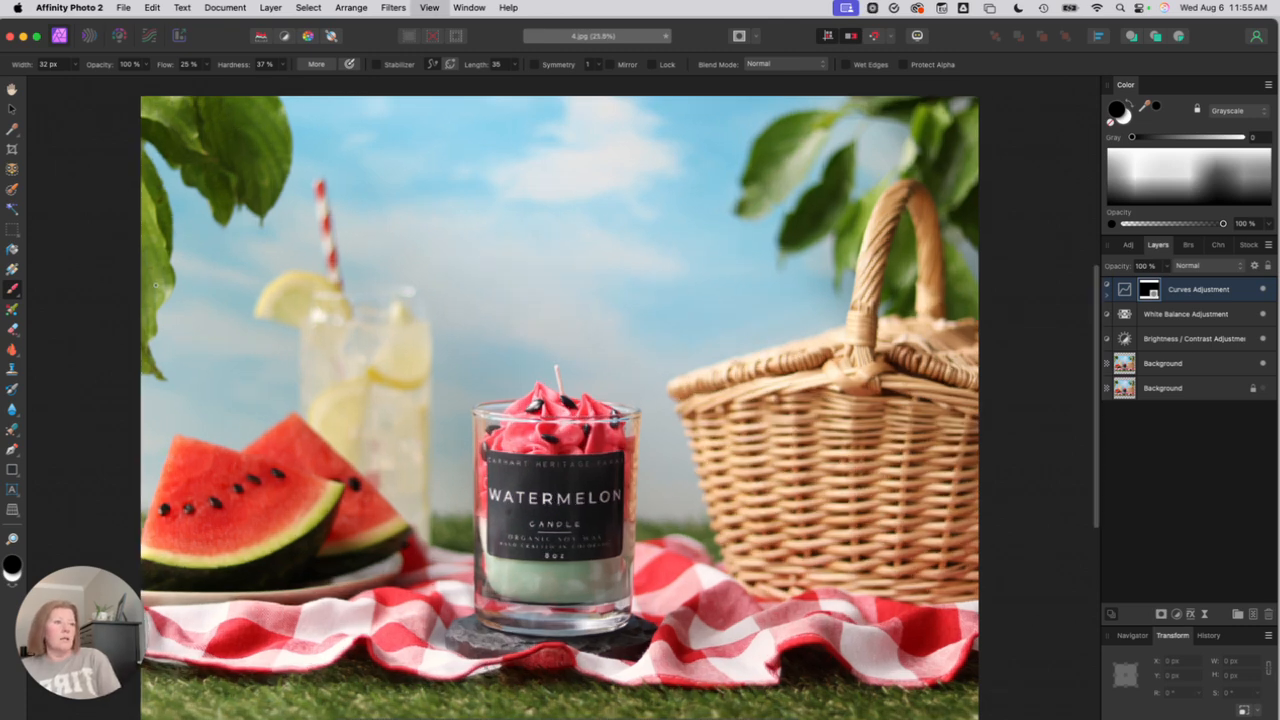
{"action": "key", "text": "super+equal"}
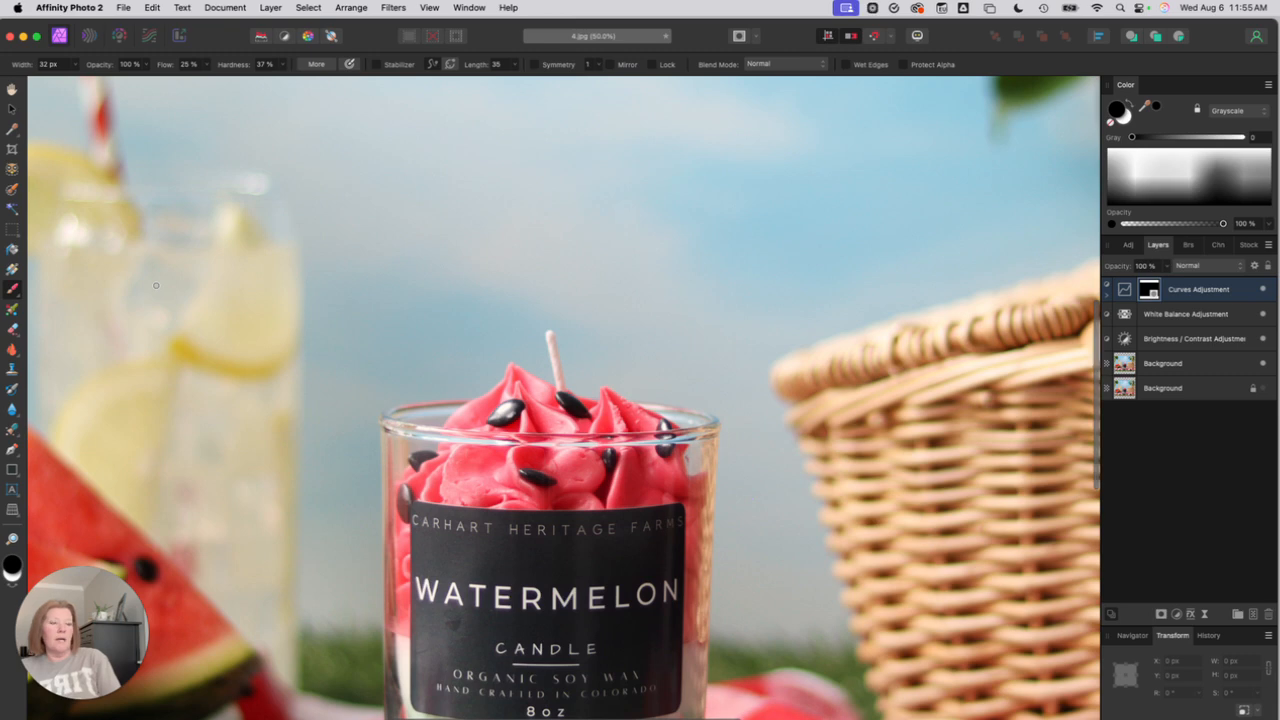
{"action": "key", "text": "super+equal"}
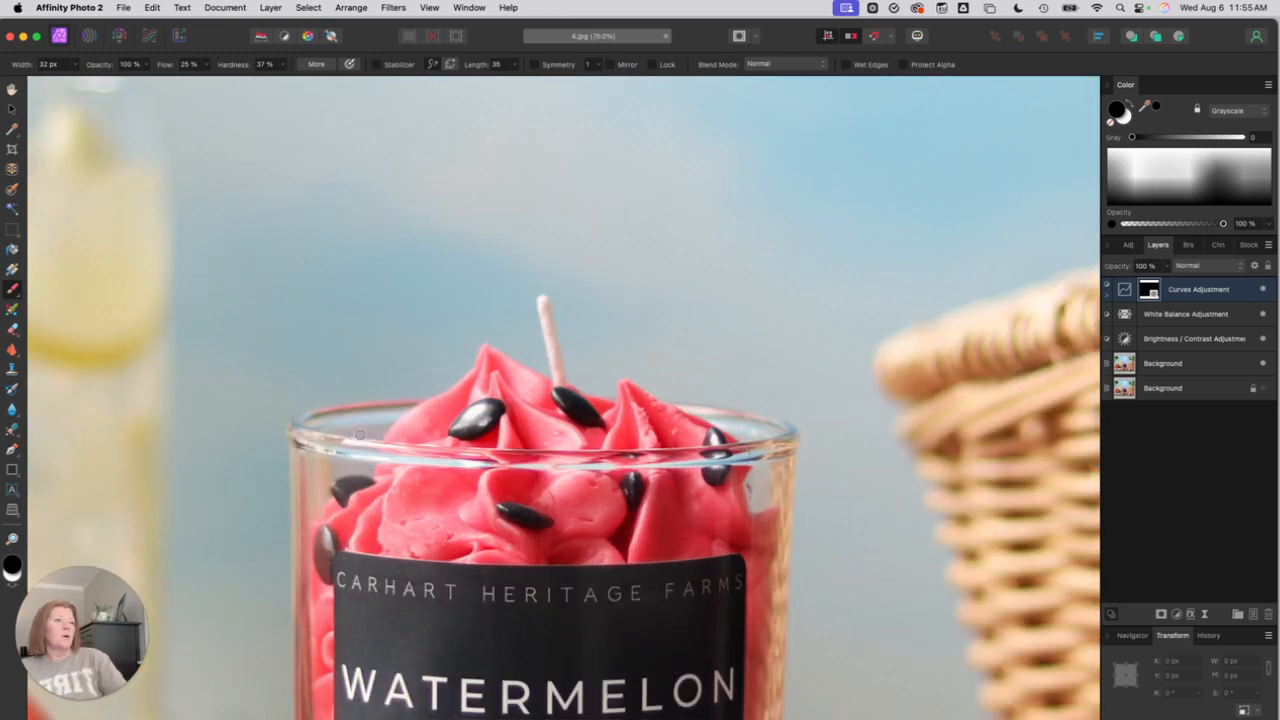
{"action": "scroll", "coordinate": [360, 434], "scroll_direction": "down", "scroll_amount": 6}
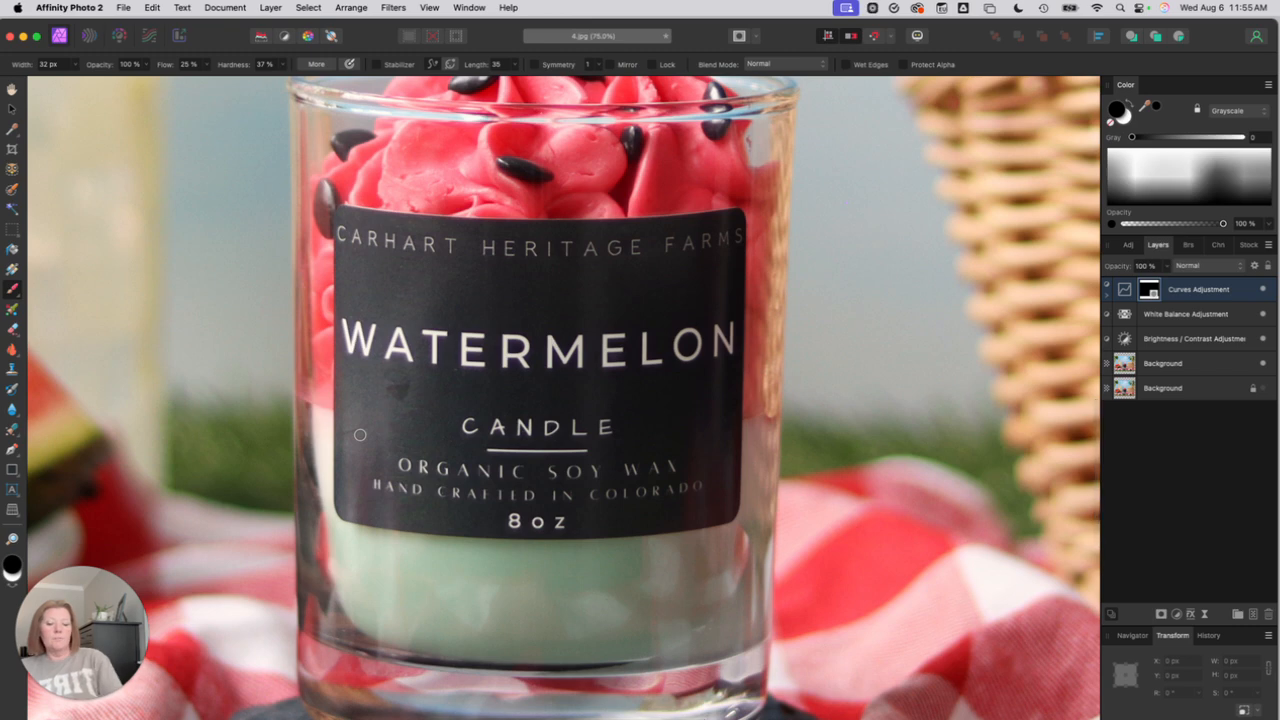
{"action": "key", "text": "super+equal"}
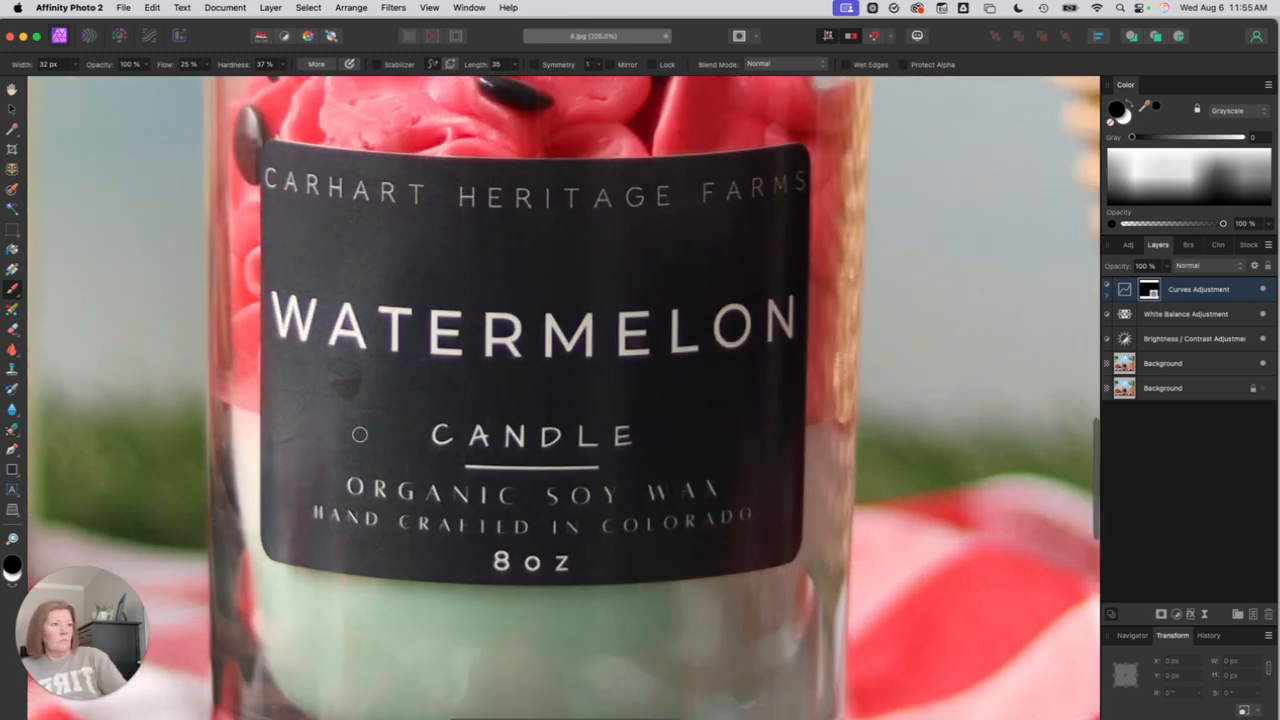
{"action": "scroll", "coordinate": [360, 434], "scroll_direction": "left", "scroll_amount": 2}
{"action": "scroll", "coordinate": [360, 434], "scroll_direction": "up", "scroll_amount": 1}
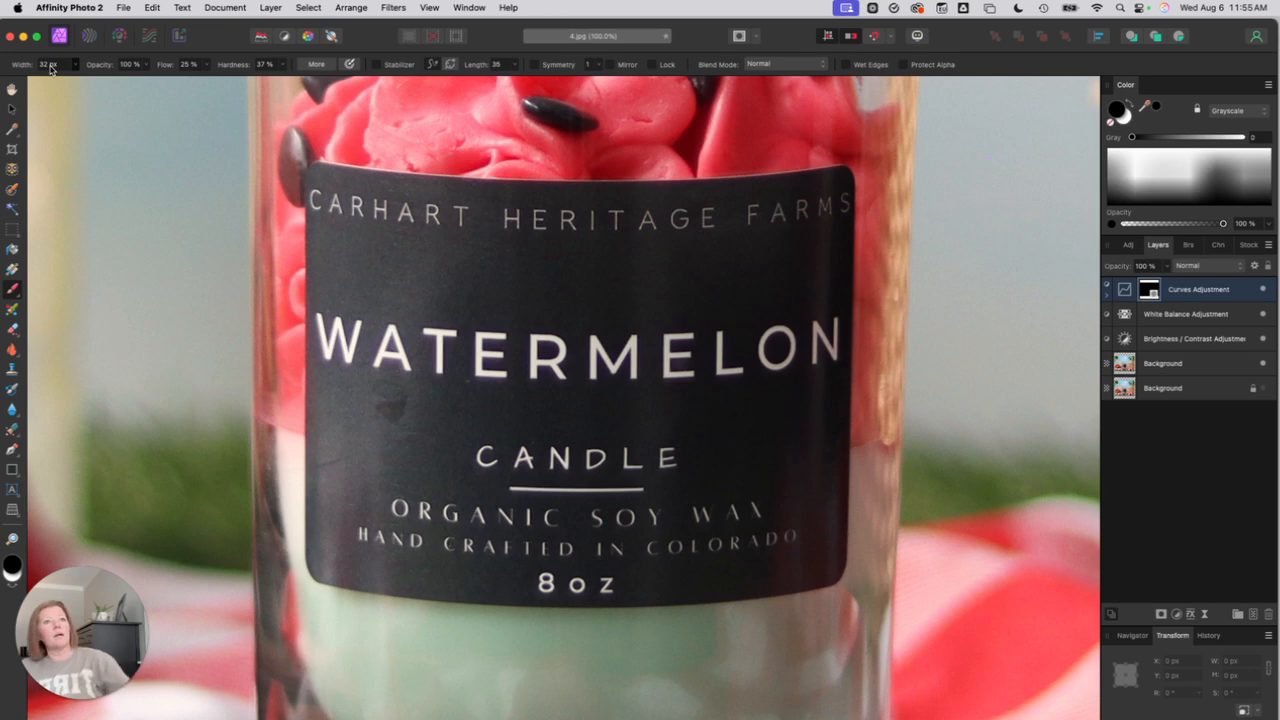
{"action": "left_click", "coordinate": [49, 64]}
{"action": "type", "text": "50"}
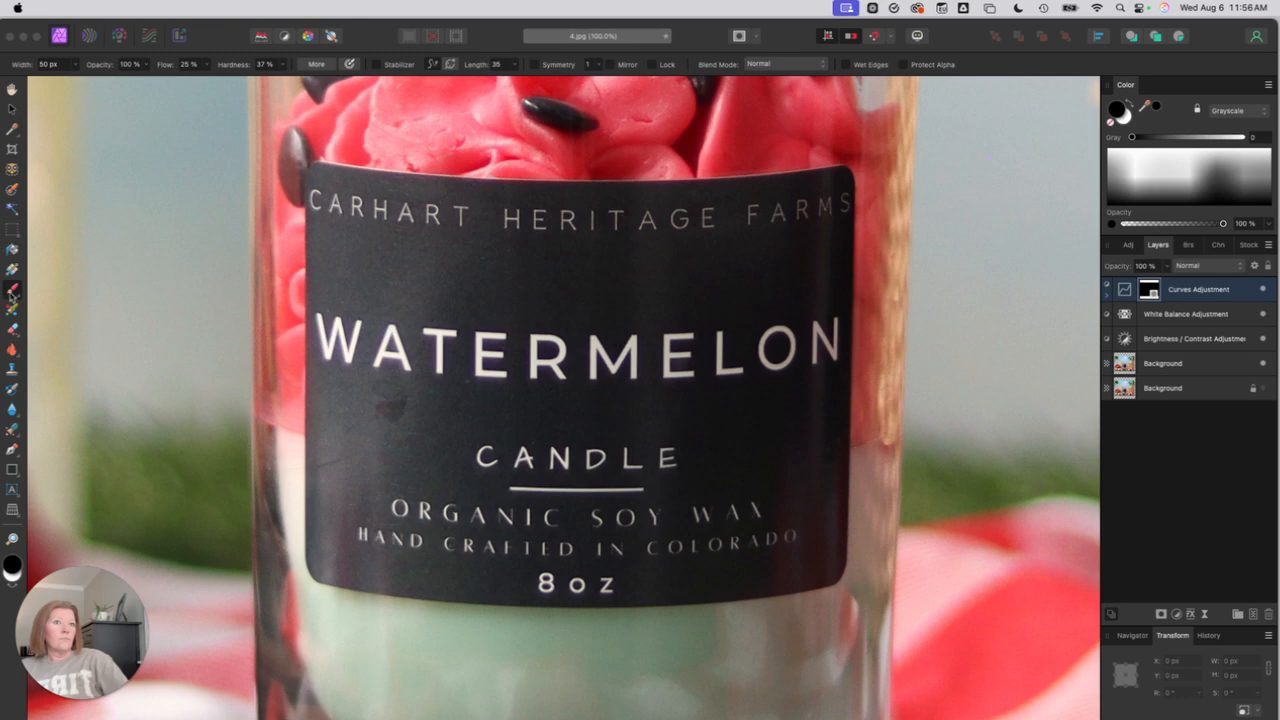
Step: Swap the Paint Brush colour from black to white for revealing the Curves adjustment
{"action": "left_click", "coordinate": [13, 290]}
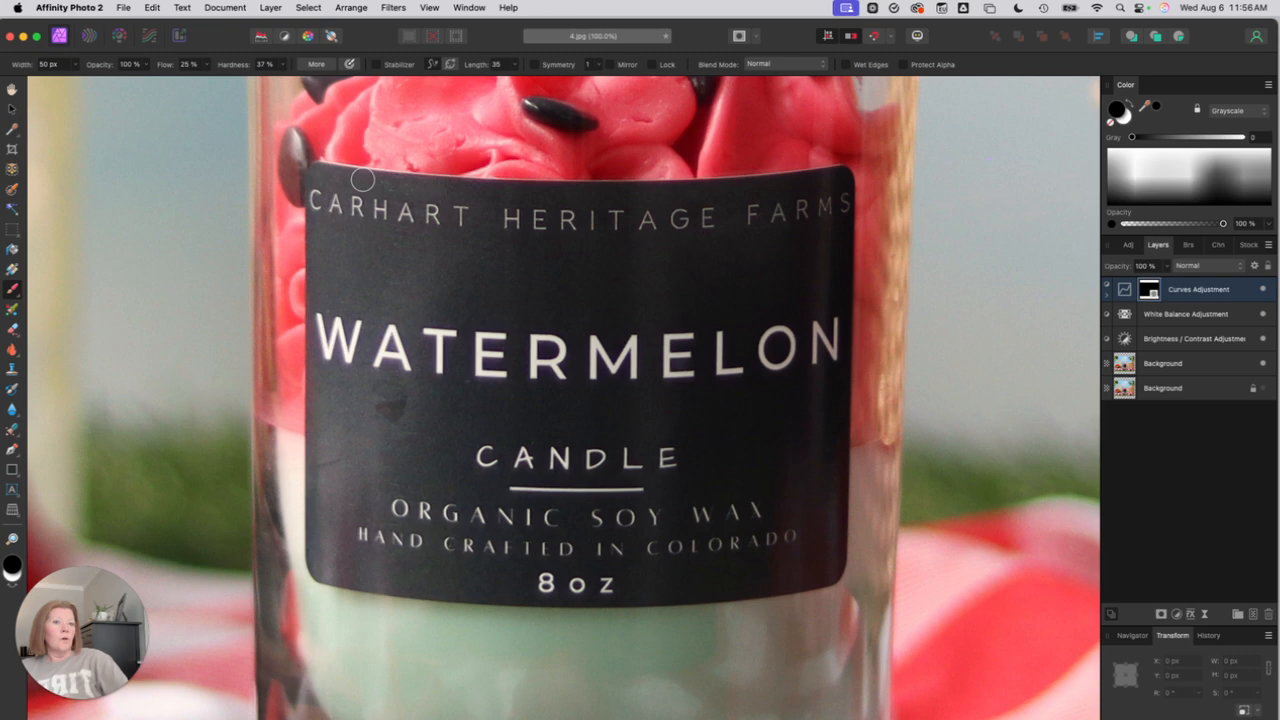
{"action": "left_click", "coordinate": [14, 582]}
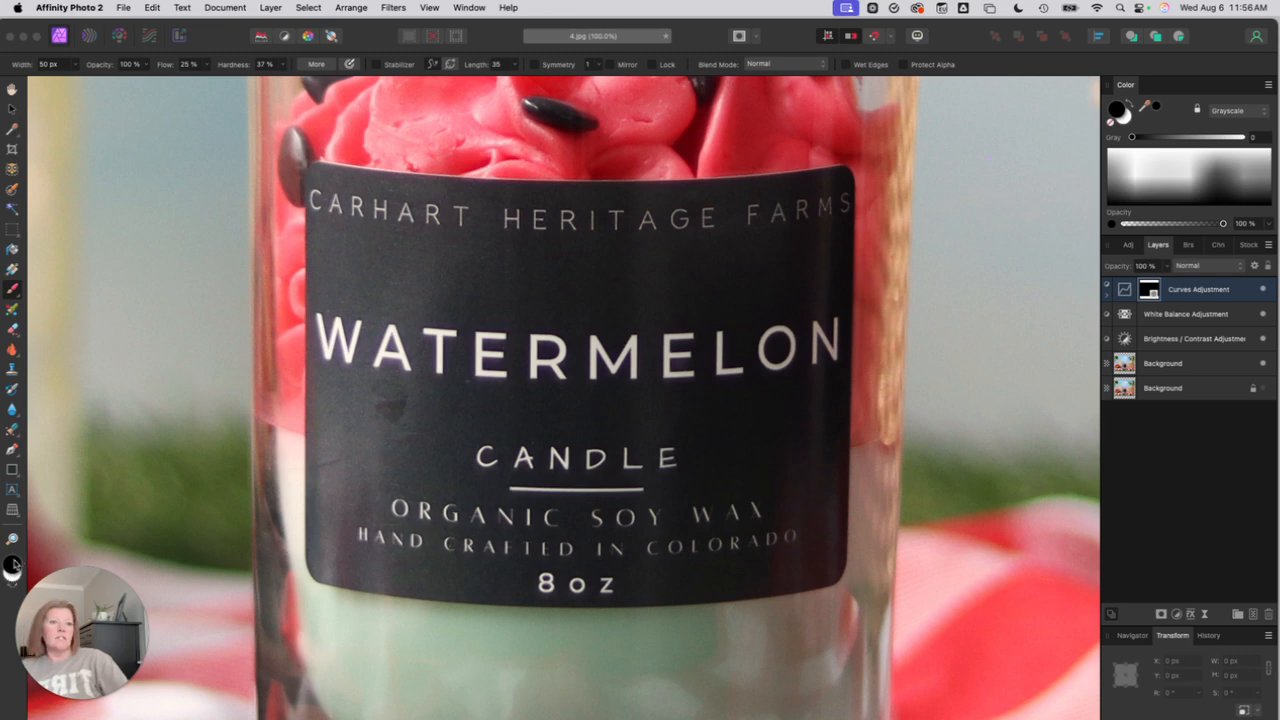
{"action": "left_click", "coordinate": [14, 565]}
{"action": "left_click", "coordinate": [10, 579]}
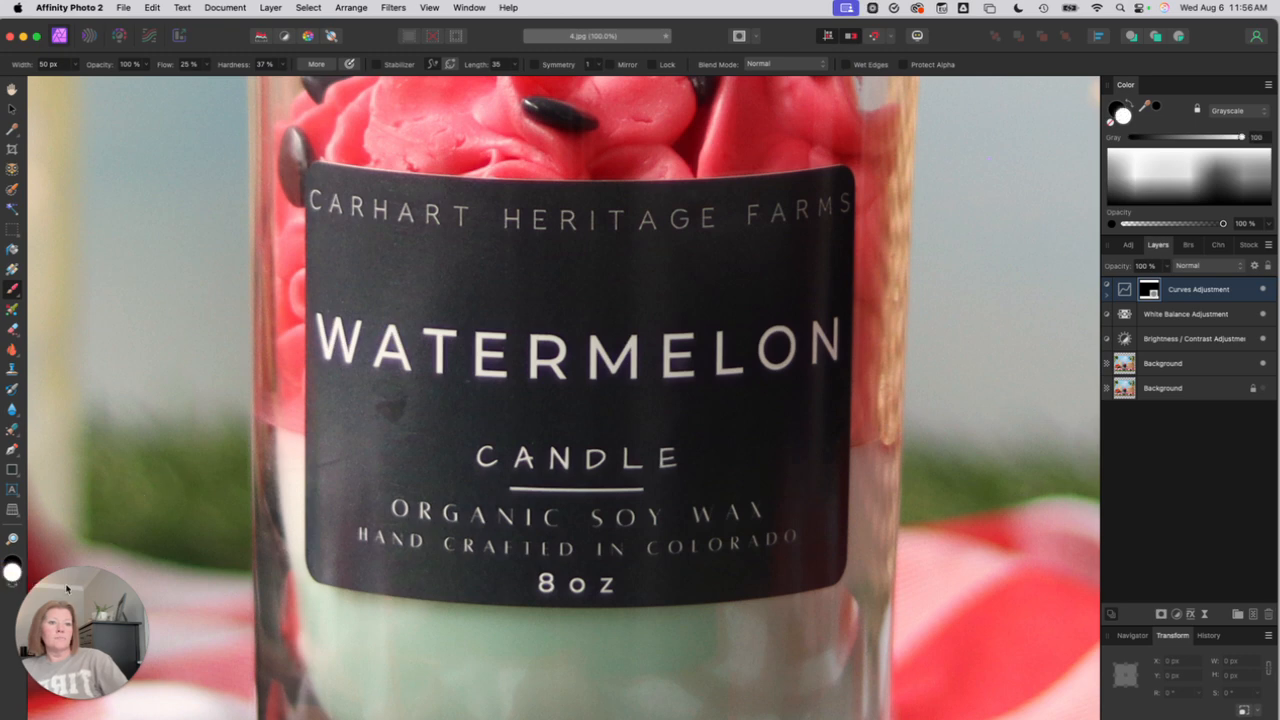
{"action": "left_click_drag", "start_coordinate": [67, 589], "coordinate": [131, 619]}
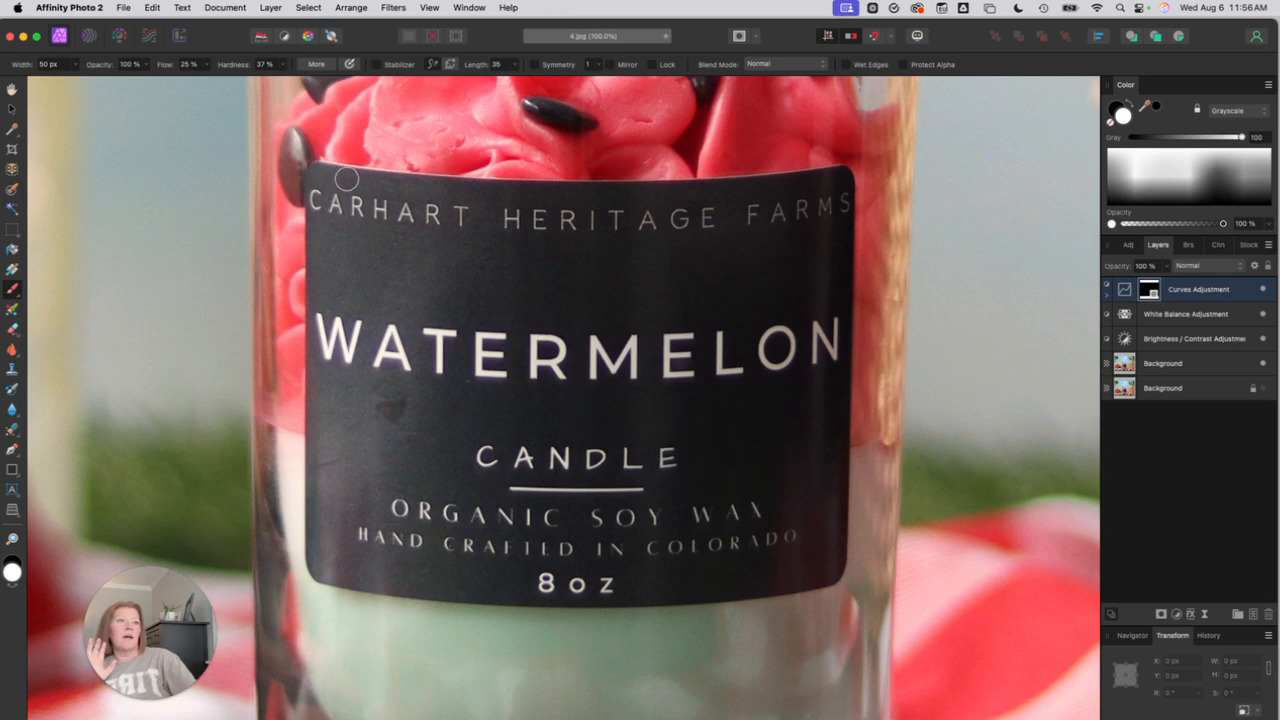
Step: Paint white on the Curves mask over the black candle label, enlarging the brush to 100 px and 150 px
{"action": "mouse_move", "coordinate": [346, 178]}
{"action": "left_mouse_down"}
{"action": "mouse_move", "coordinate": [316, 193]}
{"action": "mouse_move", "coordinate": [322, 174]}
{"action": "mouse_move", "coordinate": [342, 172]}
{"action": "mouse_move", "coordinate": [462, 188]}
{"action": "mouse_move", "coordinate": [353, 178]}
{"action": "mouse_move", "coordinate": [427, 212]}
{"action": "left_mouse_up"}
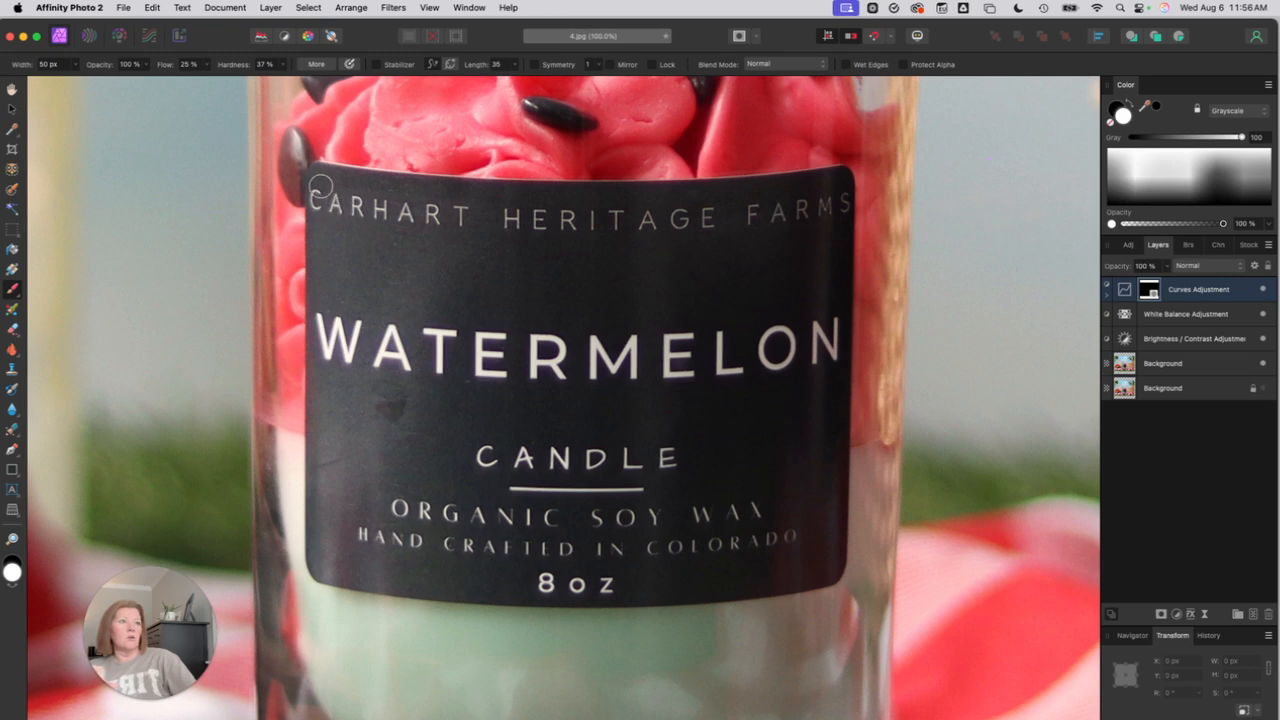
{"action": "left_click_drag", "start_coordinate": [320, 185], "coordinate": [316, 382]}
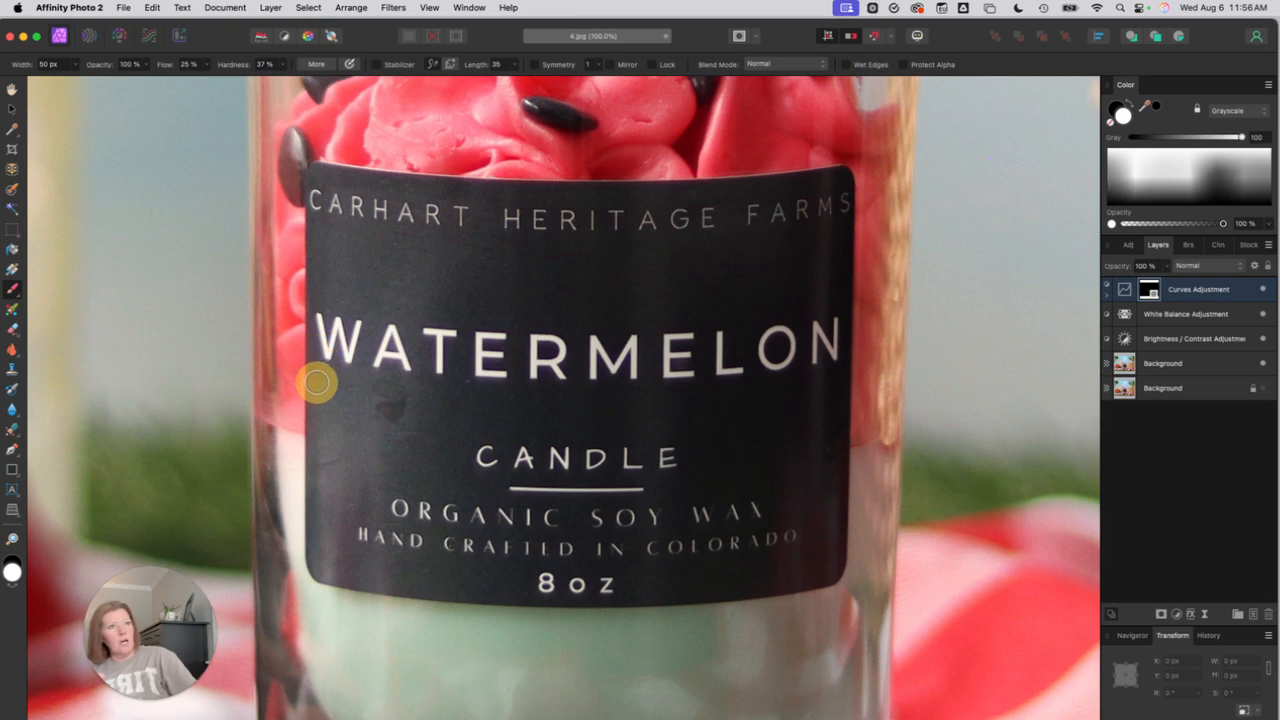
{"action": "scroll", "coordinate": [318, 378], "scroll_direction": "left", "scroll_amount": 2}
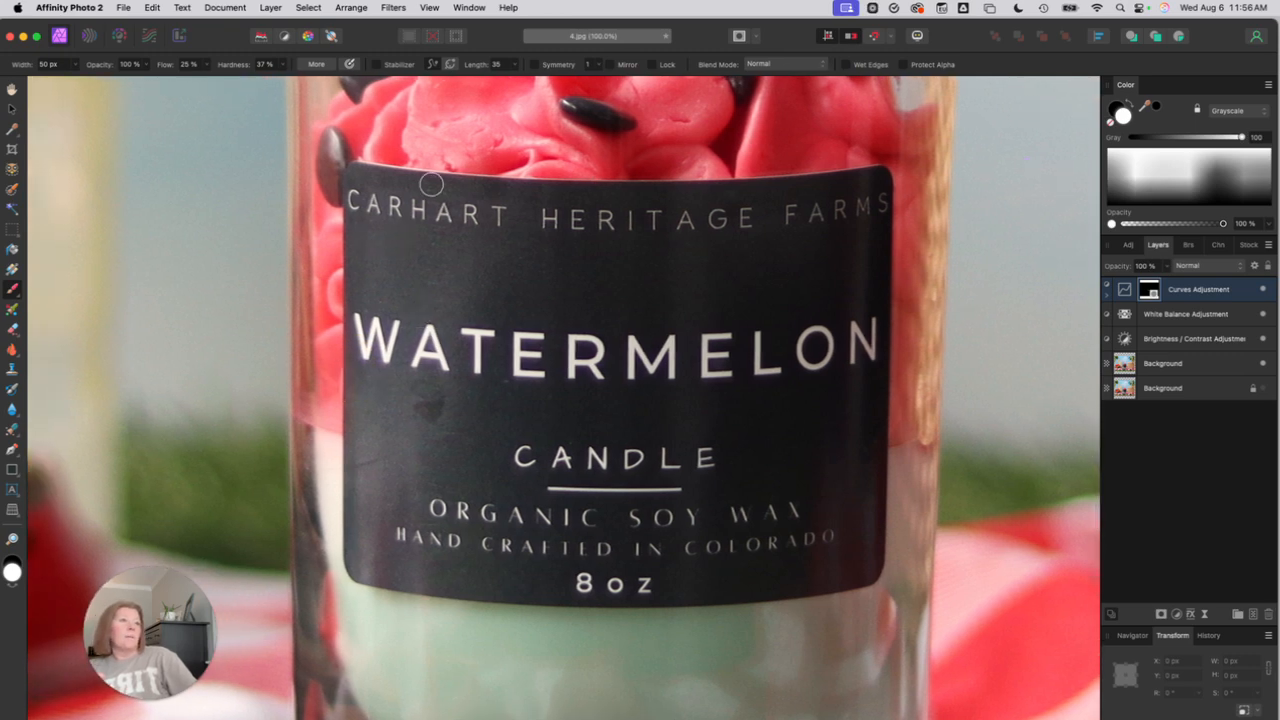
{"action": "mouse_move", "coordinate": [431, 184]}
{"action": "left_mouse_down"}
{"action": "mouse_move", "coordinate": [601, 198]}
{"action": "mouse_move", "coordinate": [874, 184]}
{"action": "mouse_move", "coordinate": [863, 554]}
{"action": "mouse_move", "coordinate": [852, 569]}
{"action": "mouse_move", "coordinate": [773, 573]}
{"action": "mouse_move", "coordinate": [729, 539]}
{"action": "left_mouse_up"}
{"action": "mouse_move", "coordinate": [356, 551]}
{"action": "left_mouse_down"}
{"action": "mouse_move", "coordinate": [357, 568]}
{"action": "mouse_move", "coordinate": [486, 594]}
{"action": "mouse_move", "coordinate": [737, 591]}
{"action": "mouse_move", "coordinate": [585, 545]}
{"action": "left_mouse_up"}
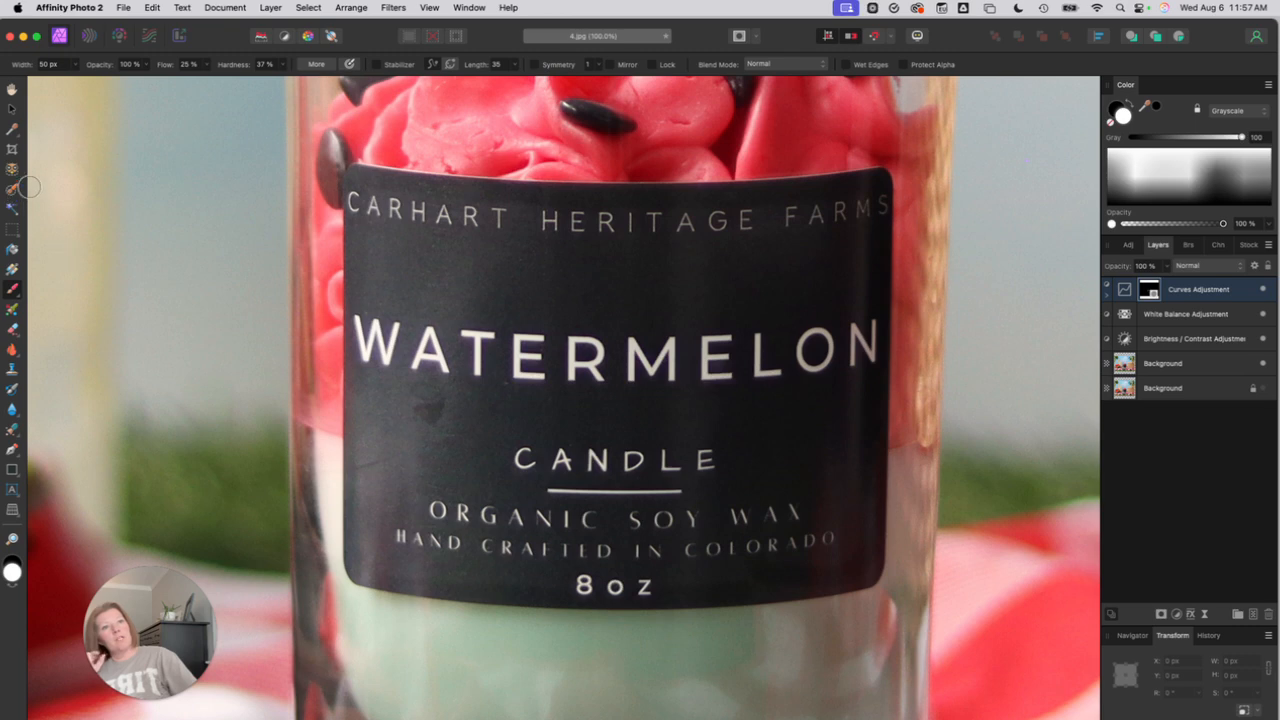
{"action": "left_click", "coordinate": [43, 65]}
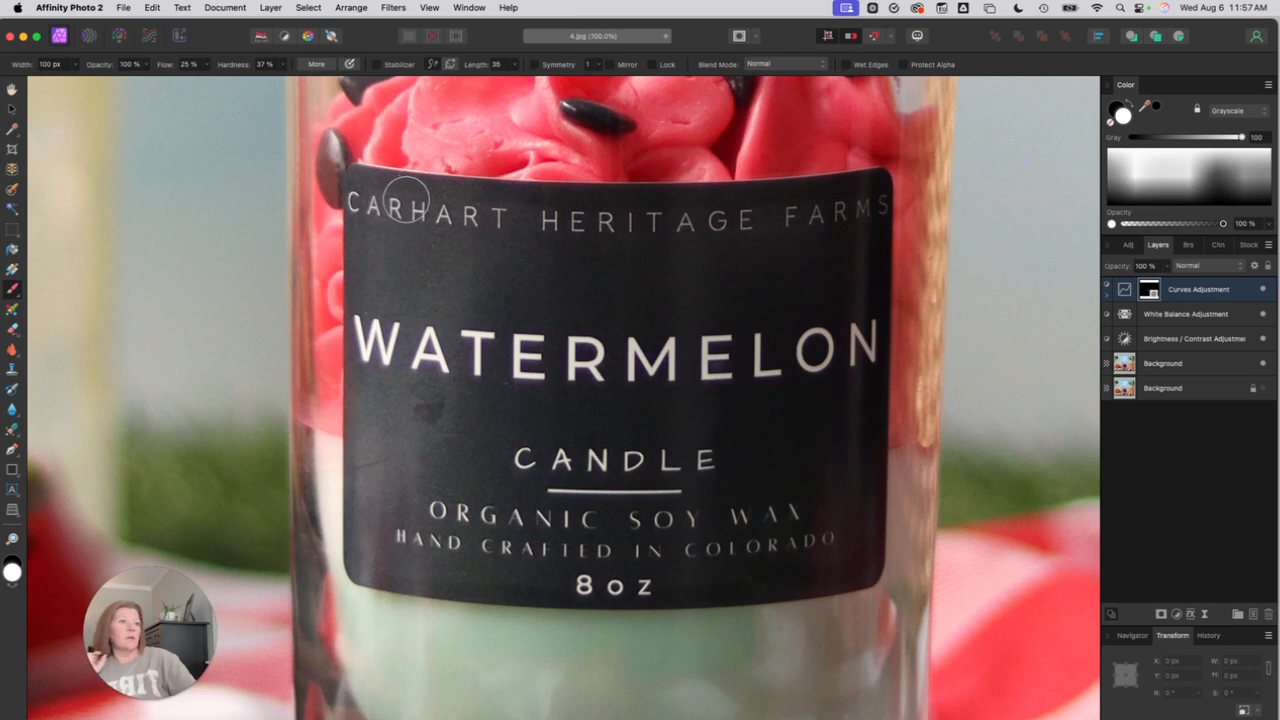
{"action": "double_click", "coordinate": [49, 65]}
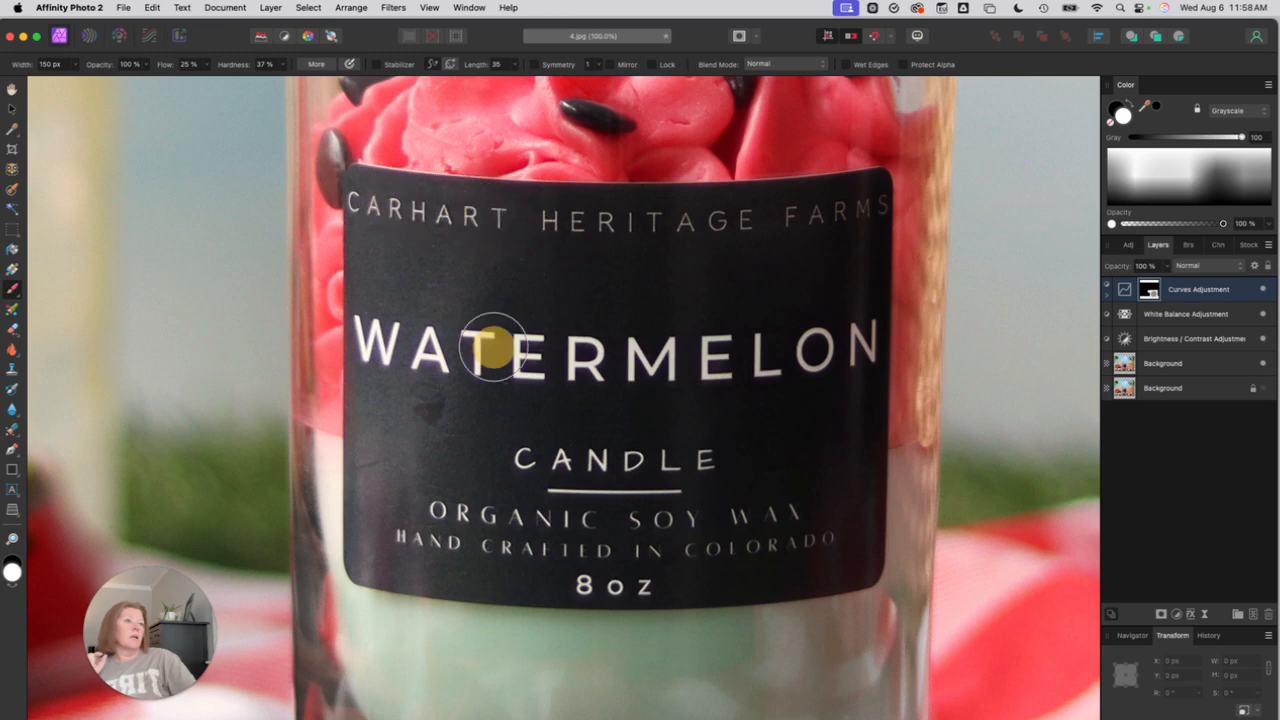
Step: Compare the candle label with the masked Curves adjustment hidden and shown
{"action": "left_click", "coordinate": [1263, 291]}
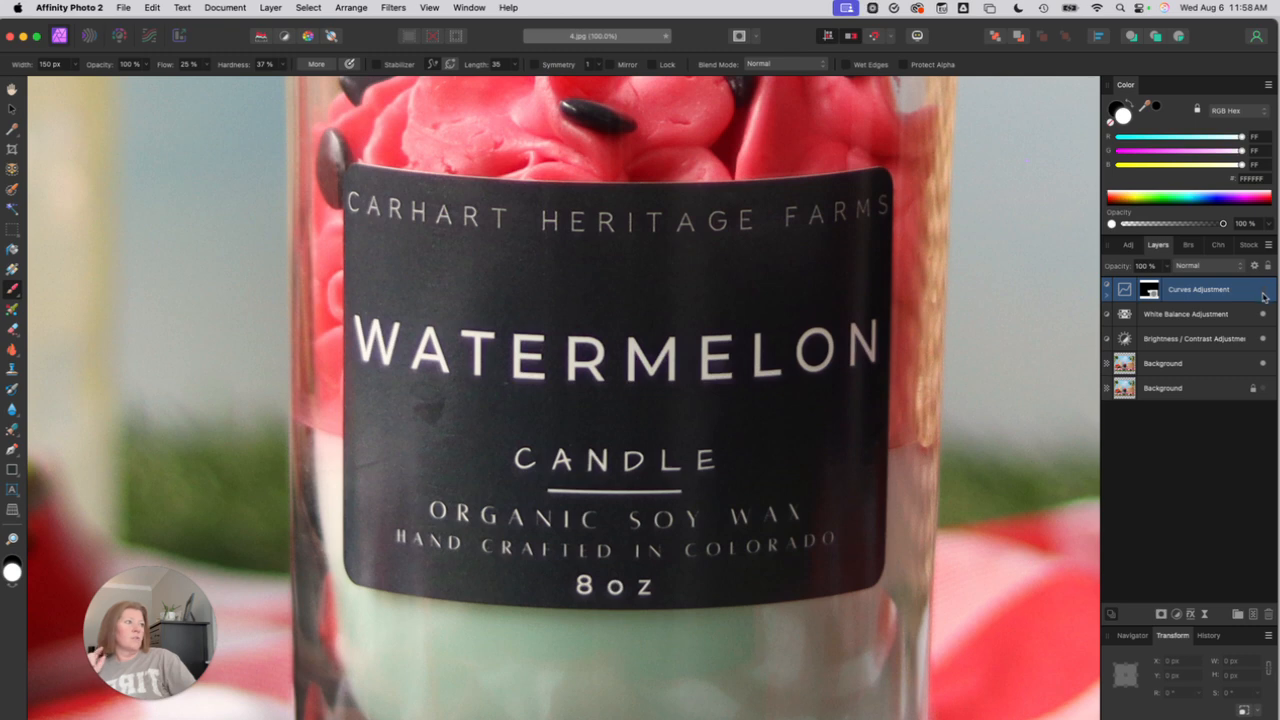
{"action": "left_click", "coordinate": [1264, 294]}
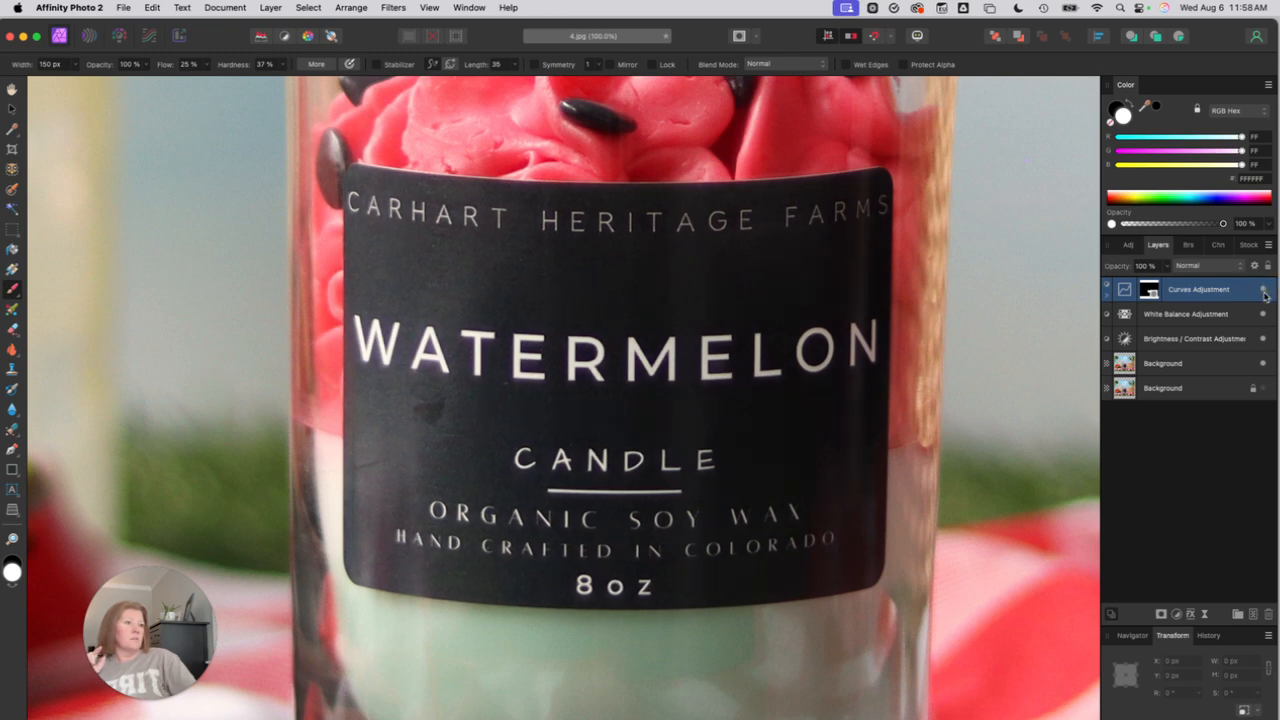
{"action": "left_click", "coordinate": [1264, 291]}
{"action": "left_click", "coordinate": [1264, 291]}
{"action": "left_click", "coordinate": [1264, 291]}
{"action": "left_click", "coordinate": [1264, 291]}
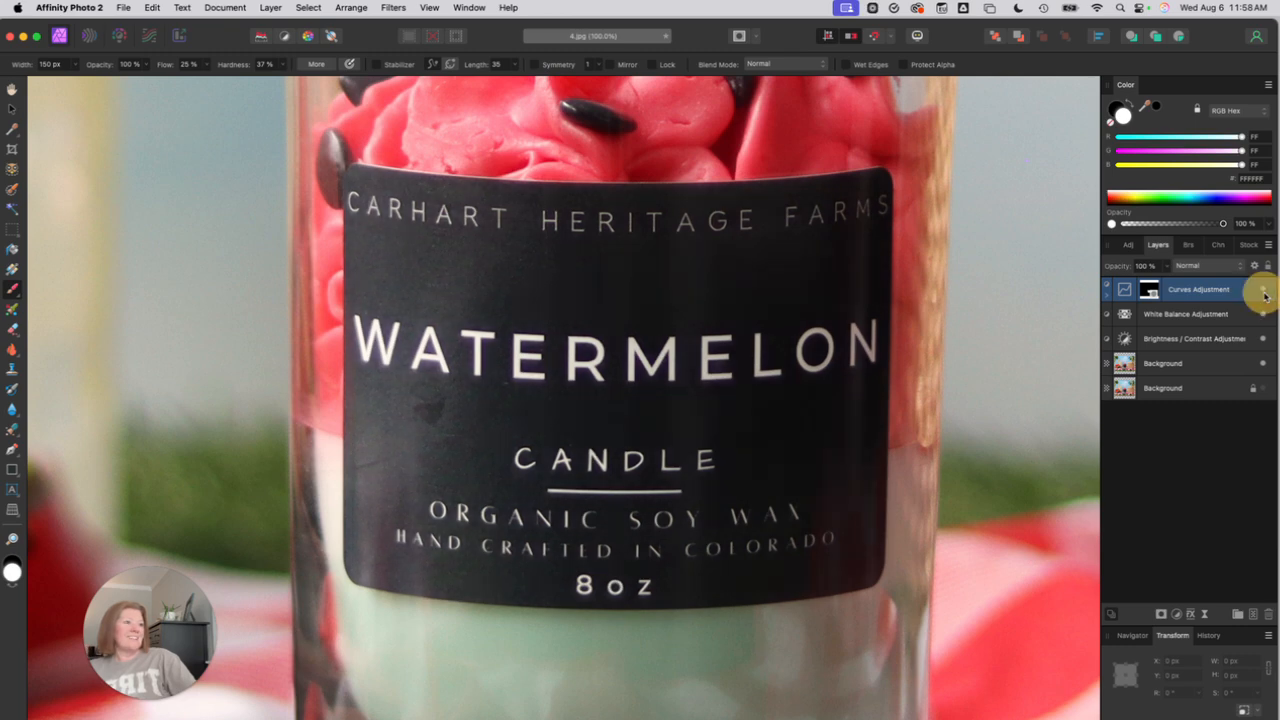
{"action": "left_click", "coordinate": [1264, 291]}
{"action": "left_click", "coordinate": [1264, 291]}
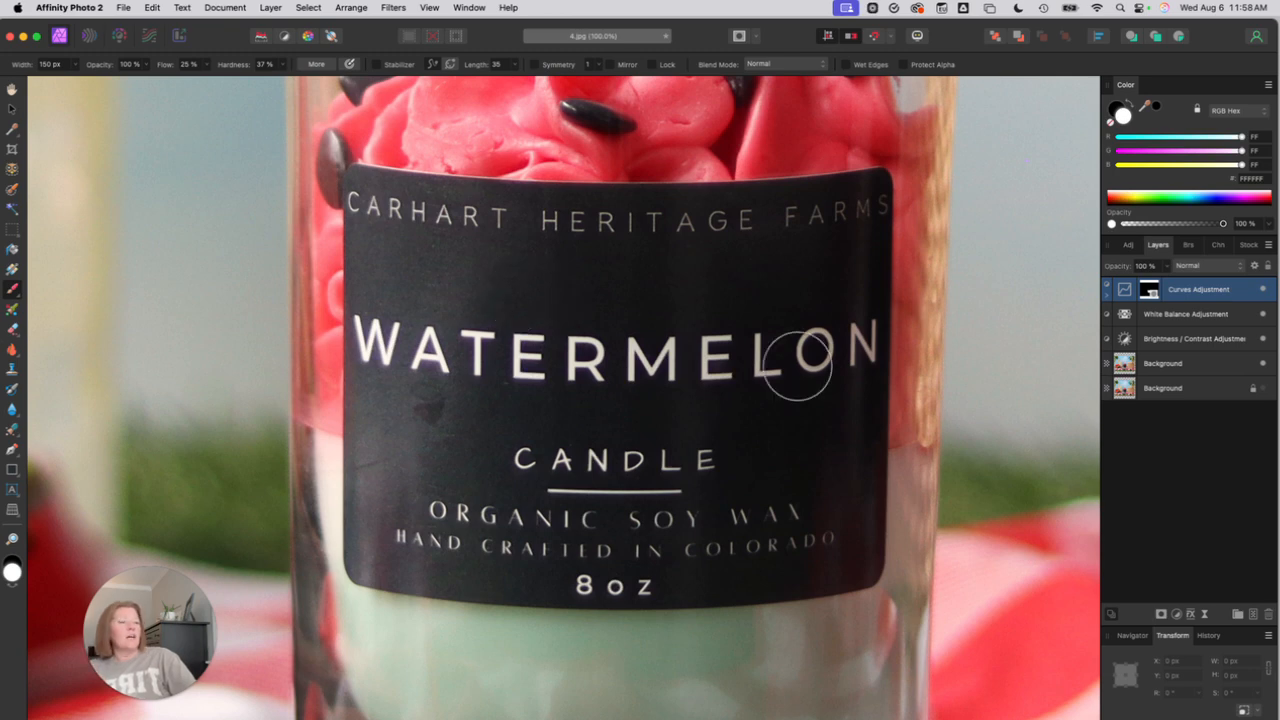
Step: Darken the faded areas of the label on the upper Background layer using the Burn Brush at 32% hardness
{"action": "left_click", "coordinate": [1172, 365]}
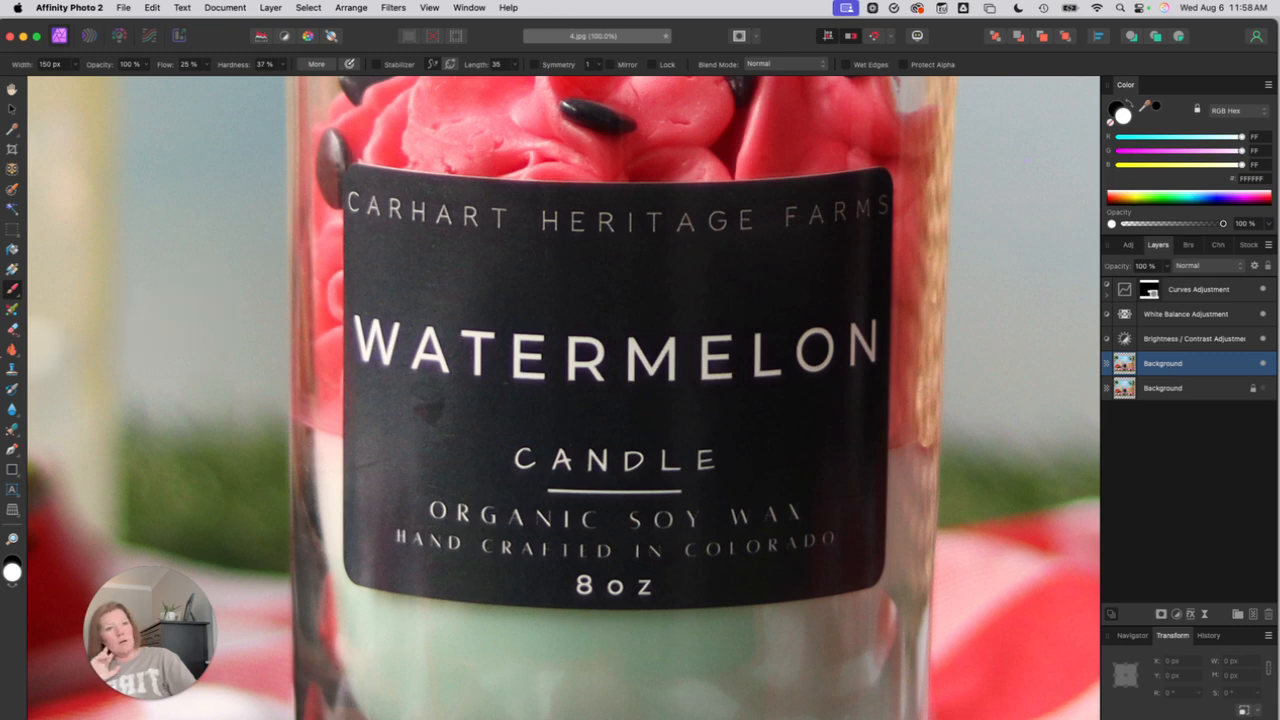
{"action": "left_click", "coordinate": [13, 356]}
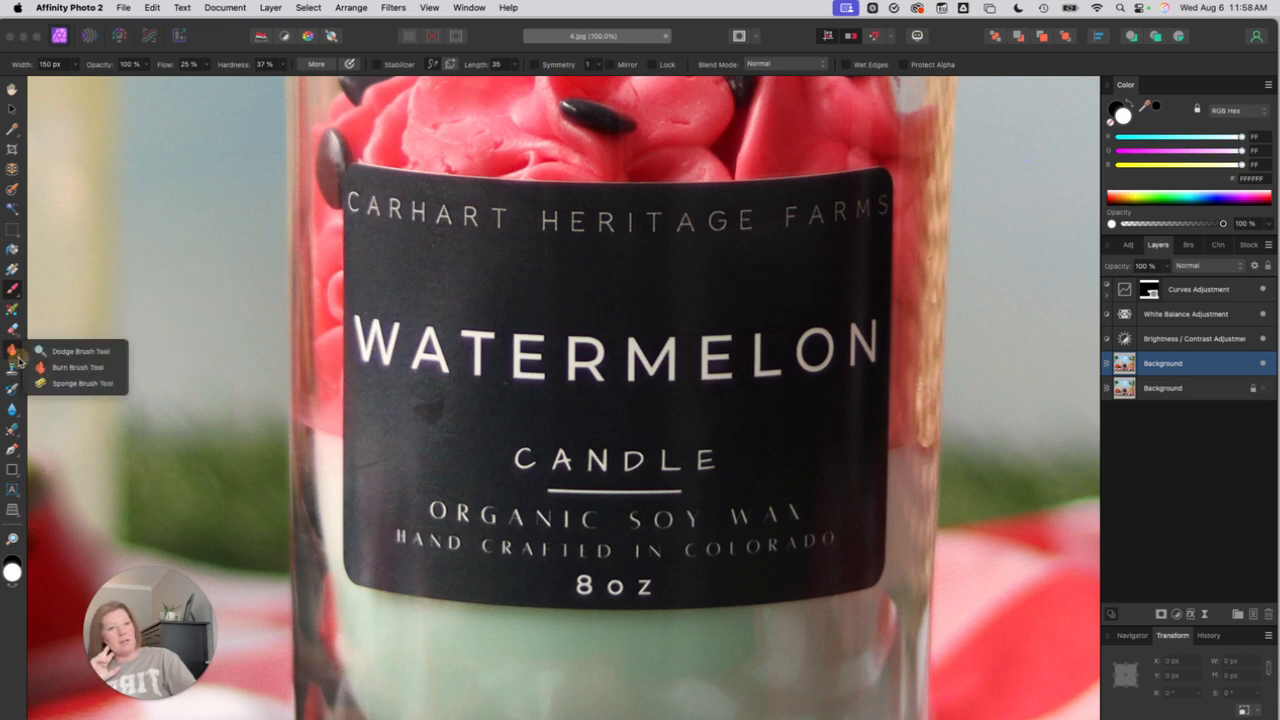
{"action": "left_click", "coordinate": [73, 368]}
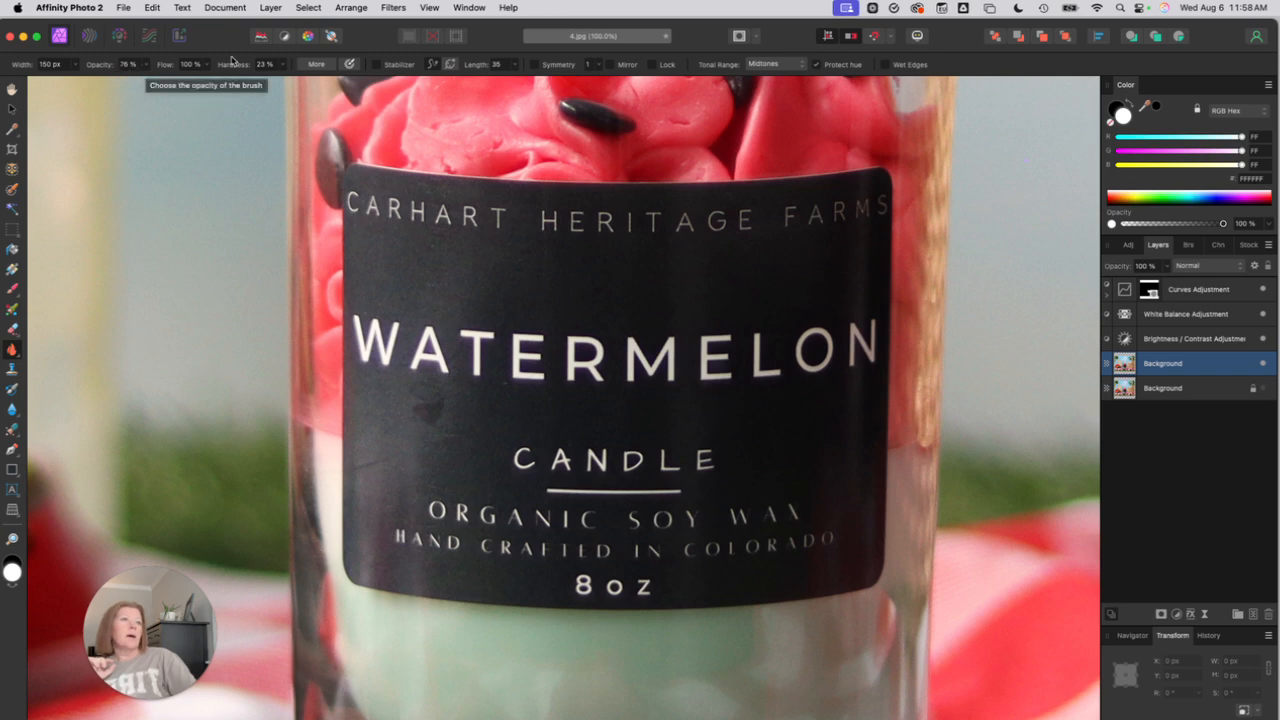
{"action": "left_click", "coordinate": [283, 65]}
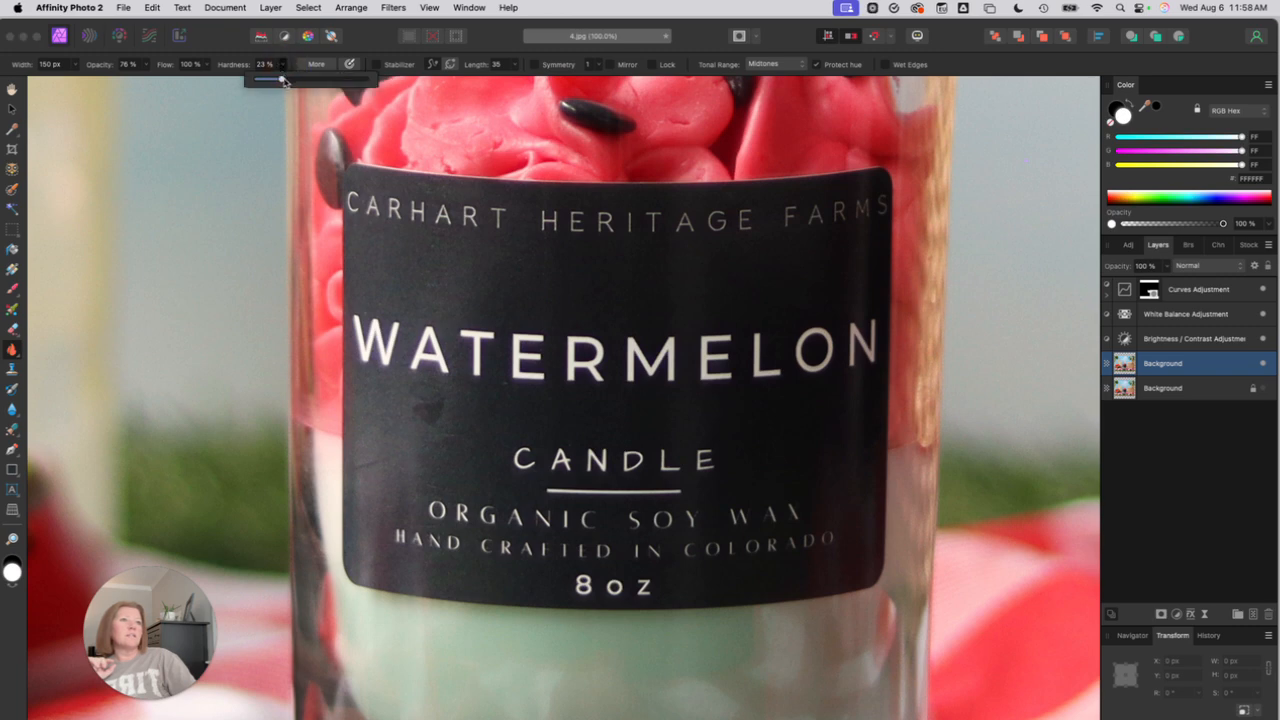
{"action": "left_click_drag", "start_coordinate": [284, 80], "coordinate": [291, 80]}
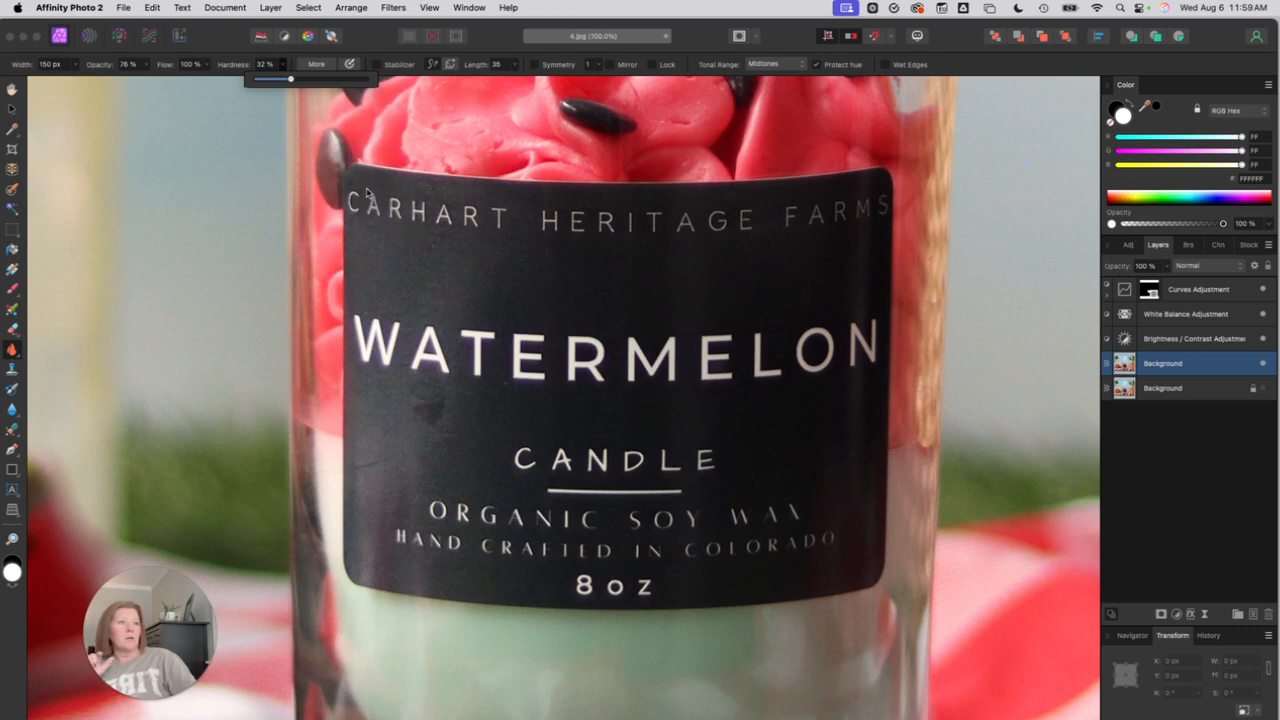
{"action": "mouse_move", "coordinate": [366, 193]}
{"action": "left_mouse_down"}
{"action": "mouse_move", "coordinate": [516, 205]}
{"action": "mouse_move", "coordinate": [366, 218]}
{"action": "mouse_move", "coordinate": [367, 558]}
{"action": "mouse_move", "coordinate": [497, 578]}
{"action": "mouse_move", "coordinate": [393, 552]}
{"action": "mouse_move", "coordinate": [404, 534]}
{"action": "mouse_move", "coordinate": [441, 530]}
{"action": "mouse_move", "coordinate": [378, 512]}
{"action": "mouse_move", "coordinate": [461, 490]}
{"action": "mouse_move", "coordinate": [394, 471]}
{"action": "mouse_move", "coordinate": [446, 455]}
{"action": "mouse_move", "coordinate": [405, 424]}
{"action": "mouse_move", "coordinate": [435, 389]}
{"action": "mouse_move", "coordinate": [398, 398]}
{"action": "mouse_move", "coordinate": [428, 418]}
{"action": "left_mouse_up"}
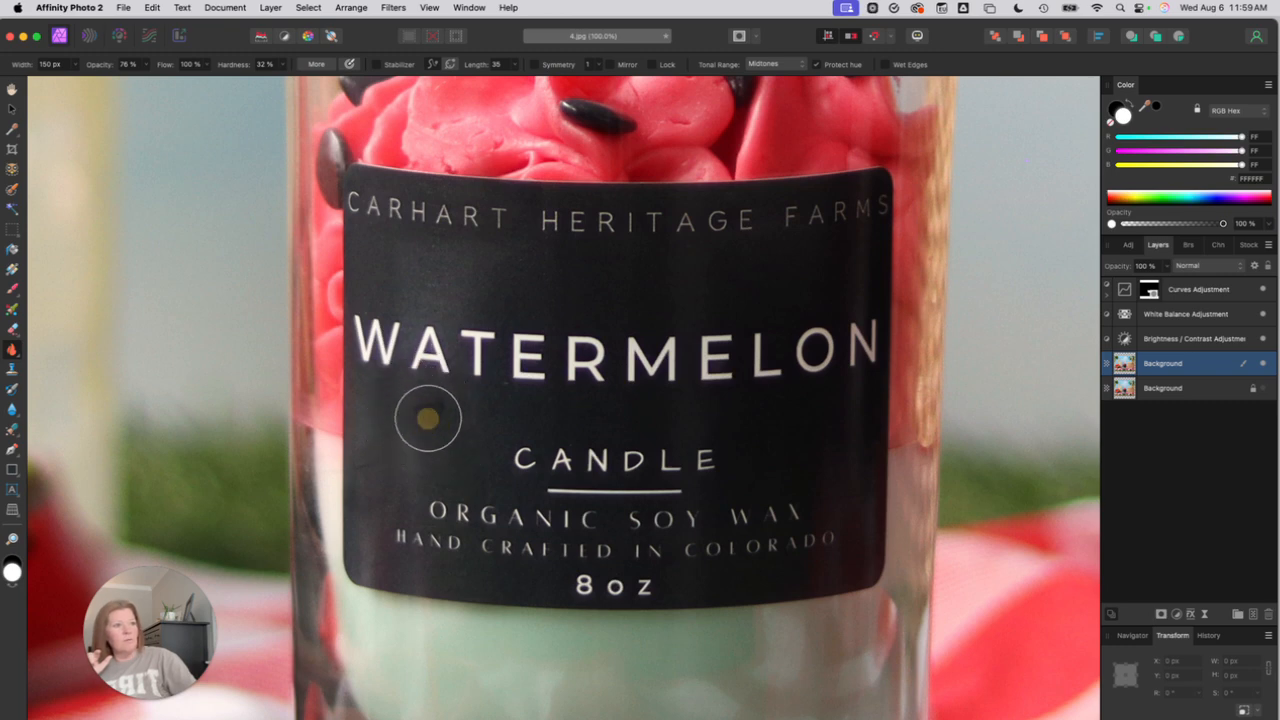
{"action": "mouse_move", "coordinate": [466, 251]}
{"action": "left_mouse_down"}
{"action": "mouse_move", "coordinate": [383, 248]}
{"action": "mouse_move", "coordinate": [466, 284]}
{"action": "mouse_move", "coordinate": [395, 287]}
{"action": "mouse_move", "coordinate": [484, 316]}
{"action": "mouse_move", "coordinate": [382, 345]}
{"action": "mouse_move", "coordinate": [458, 360]}
{"action": "mouse_move", "coordinate": [478, 383]}
{"action": "mouse_move", "coordinate": [396, 394]}
{"action": "mouse_move", "coordinate": [442, 413]}
{"action": "mouse_move", "coordinate": [396, 496]}
{"action": "mouse_move", "coordinate": [408, 549]}
{"action": "mouse_move", "coordinate": [381, 561]}
{"action": "mouse_move", "coordinate": [368, 541]}
{"action": "mouse_move", "coordinate": [370, 233]}
{"action": "mouse_move", "coordinate": [441, 249]}
{"action": "mouse_move", "coordinate": [390, 277]}
{"action": "mouse_move", "coordinate": [406, 297]}
{"action": "mouse_move", "coordinate": [453, 306]}
{"action": "mouse_move", "coordinate": [385, 338]}
{"action": "mouse_move", "coordinate": [454, 368]}
{"action": "mouse_move", "coordinate": [374, 437]}
{"action": "mouse_move", "coordinate": [371, 569]}
{"action": "mouse_move", "coordinate": [455, 565]}
{"action": "left_mouse_up"}
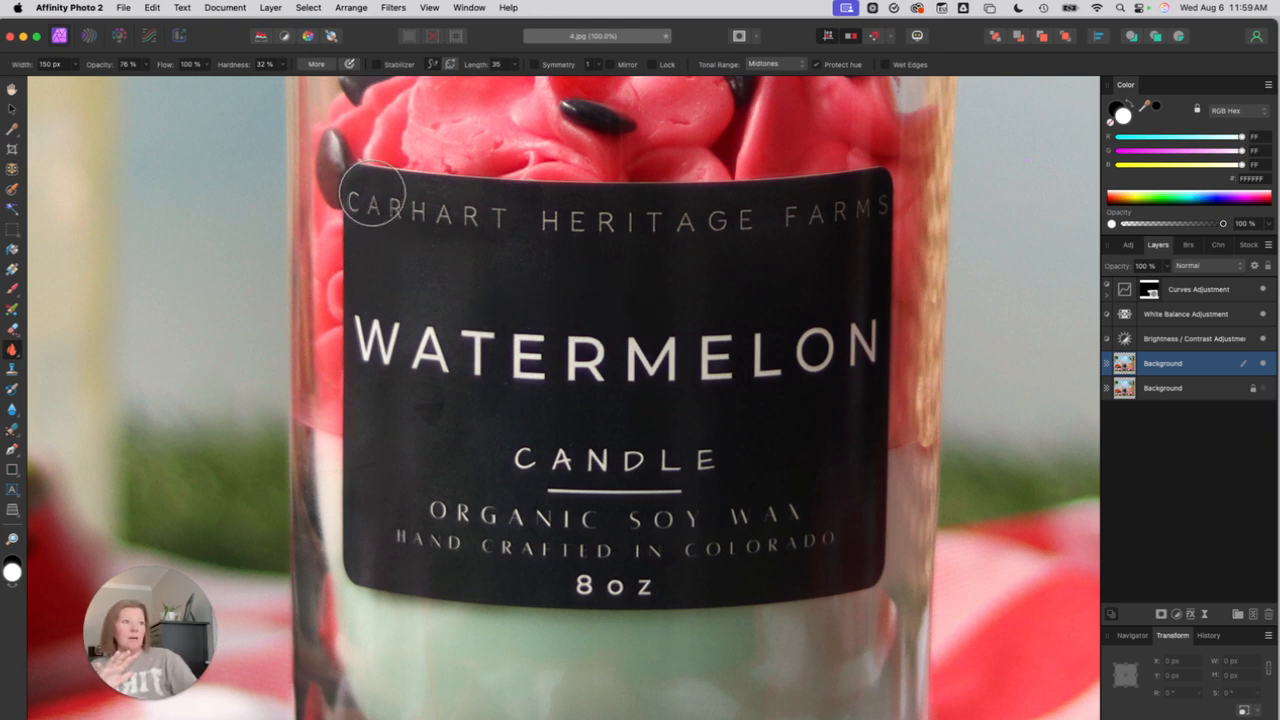
Step: Burn the label's upper-left lettering area and lower edge, reducing the brush to 50 px, 10% hardness and 44% opacity
{"action": "left_click_drag", "start_coordinate": [373, 193], "coordinate": [482, 199]}
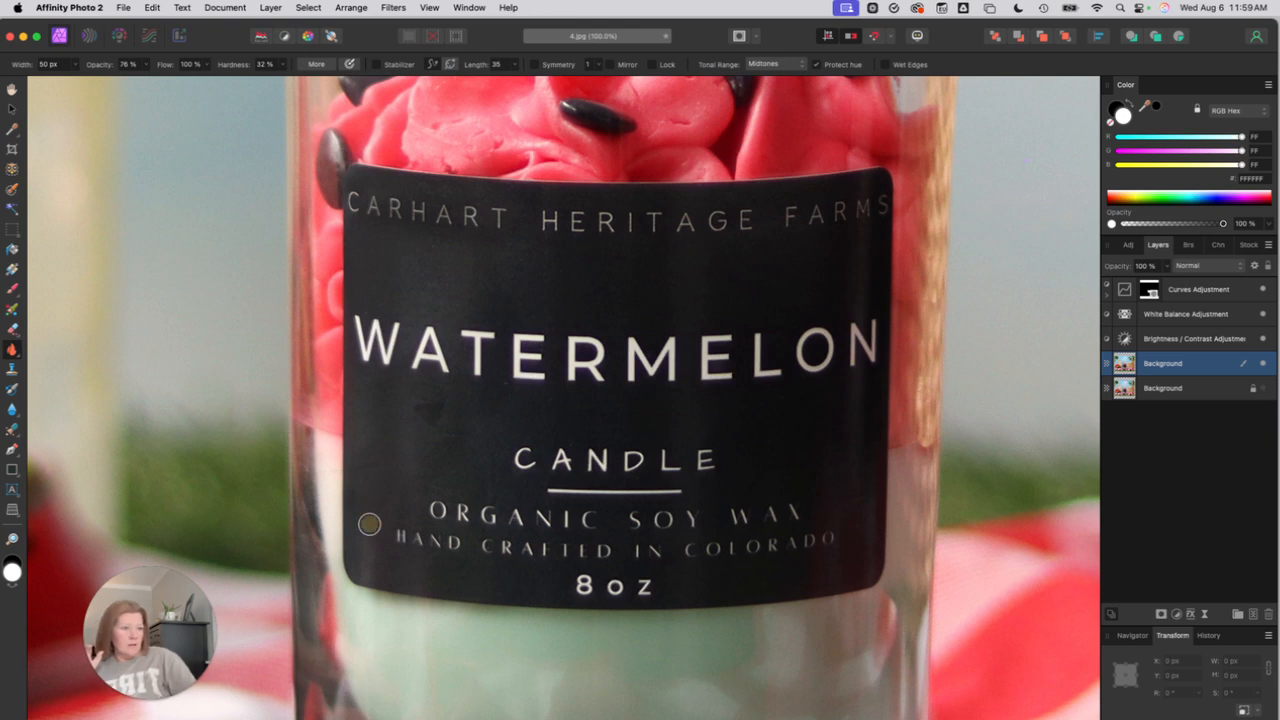
{"action": "mouse_move", "coordinate": [369, 524]}
{"action": "left_mouse_down"}
{"action": "mouse_move", "coordinate": [365, 581]}
{"action": "mouse_move", "coordinate": [545, 581]}
{"action": "left_mouse_up"}
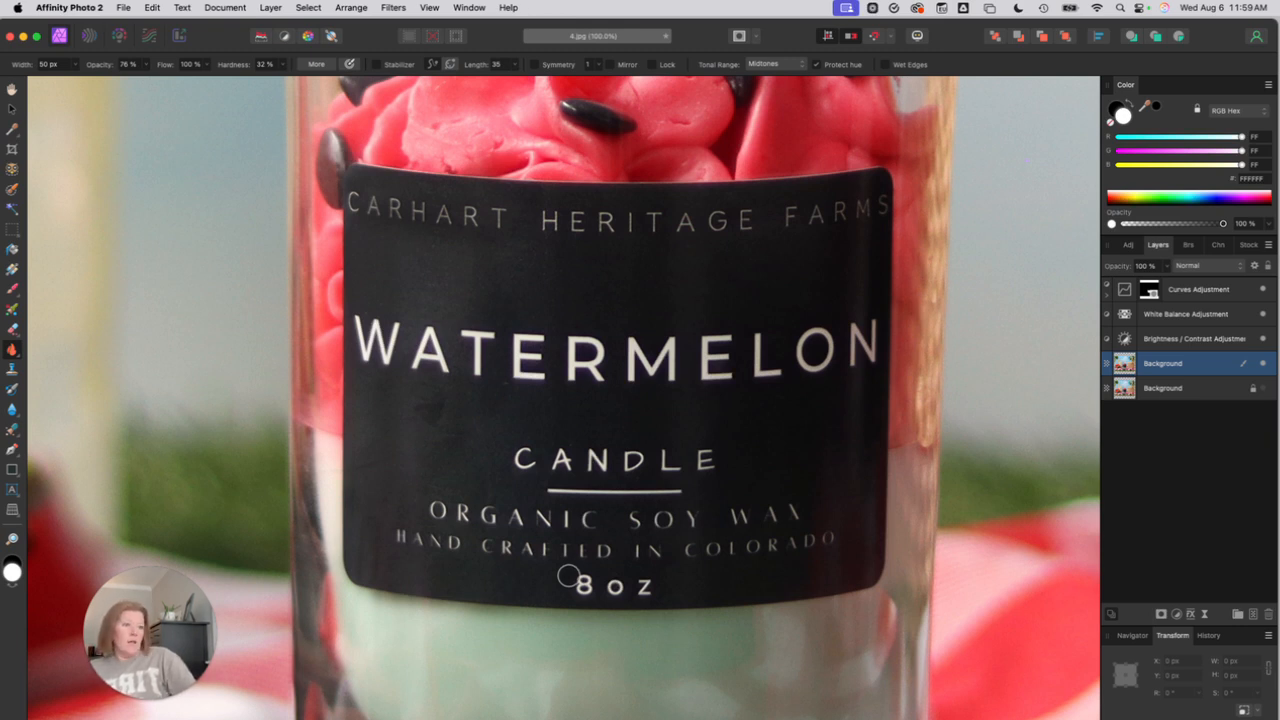
{"action": "left_click", "coordinate": [282, 64]}
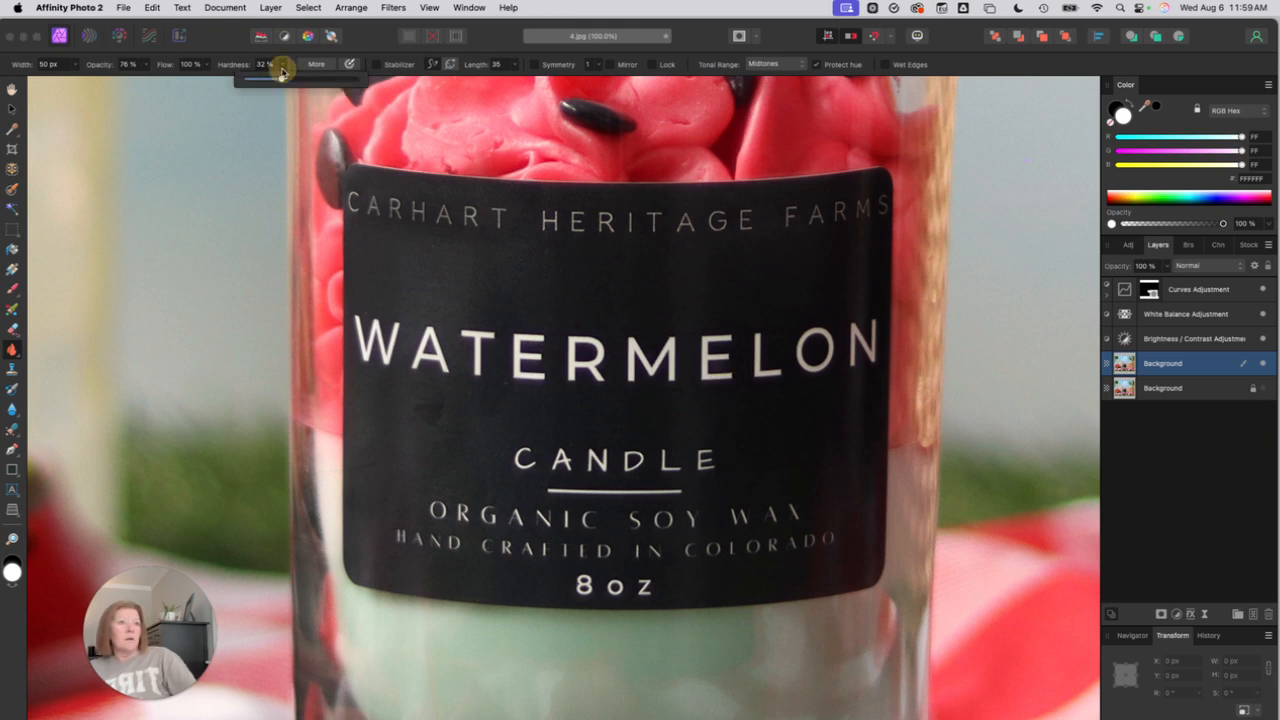
{"action": "left_click", "coordinate": [142, 64]}
{"action": "left_click_drag", "start_coordinate": [143, 79], "coordinate": [109, 79]}
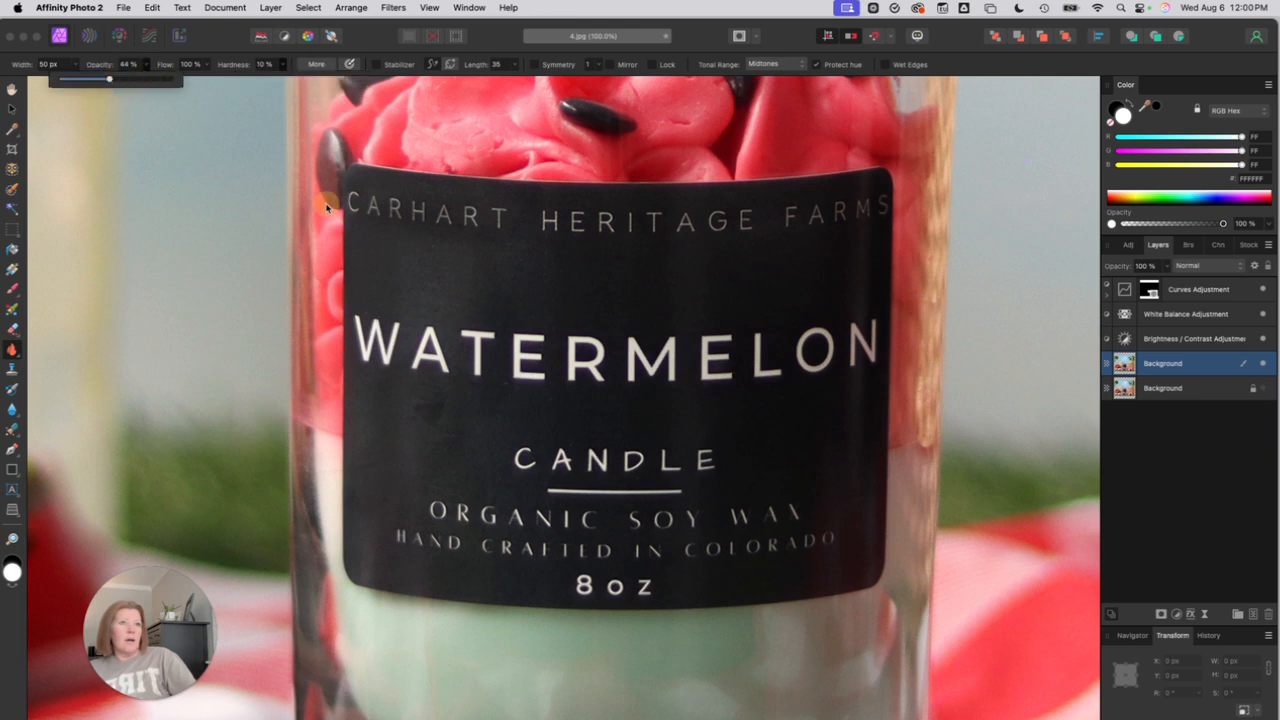
{"action": "left_click", "coordinate": [367, 536]}
{"action": "mouse_move", "coordinate": [366, 566]}
{"action": "left_mouse_down"}
{"action": "mouse_move", "coordinate": [415, 570]}
{"action": "mouse_move", "coordinate": [369, 575]}
{"action": "mouse_move", "coordinate": [365, 539]}
{"action": "mouse_move", "coordinate": [373, 571]}
{"action": "mouse_move", "coordinate": [527, 576]}
{"action": "mouse_move", "coordinate": [354, 550]}
{"action": "mouse_move", "coordinate": [362, 498]}
{"action": "left_mouse_up"}
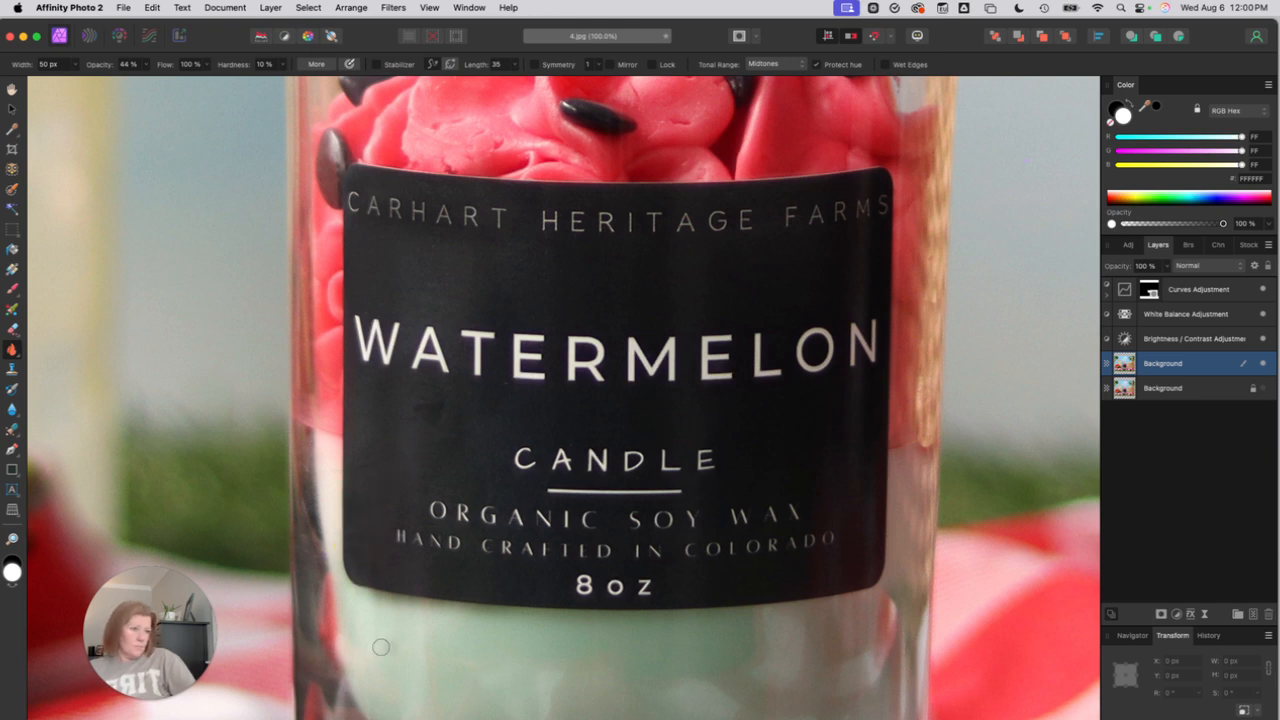
{"action": "left_click_drag", "start_coordinate": [368, 556], "coordinate": [714, 573]}
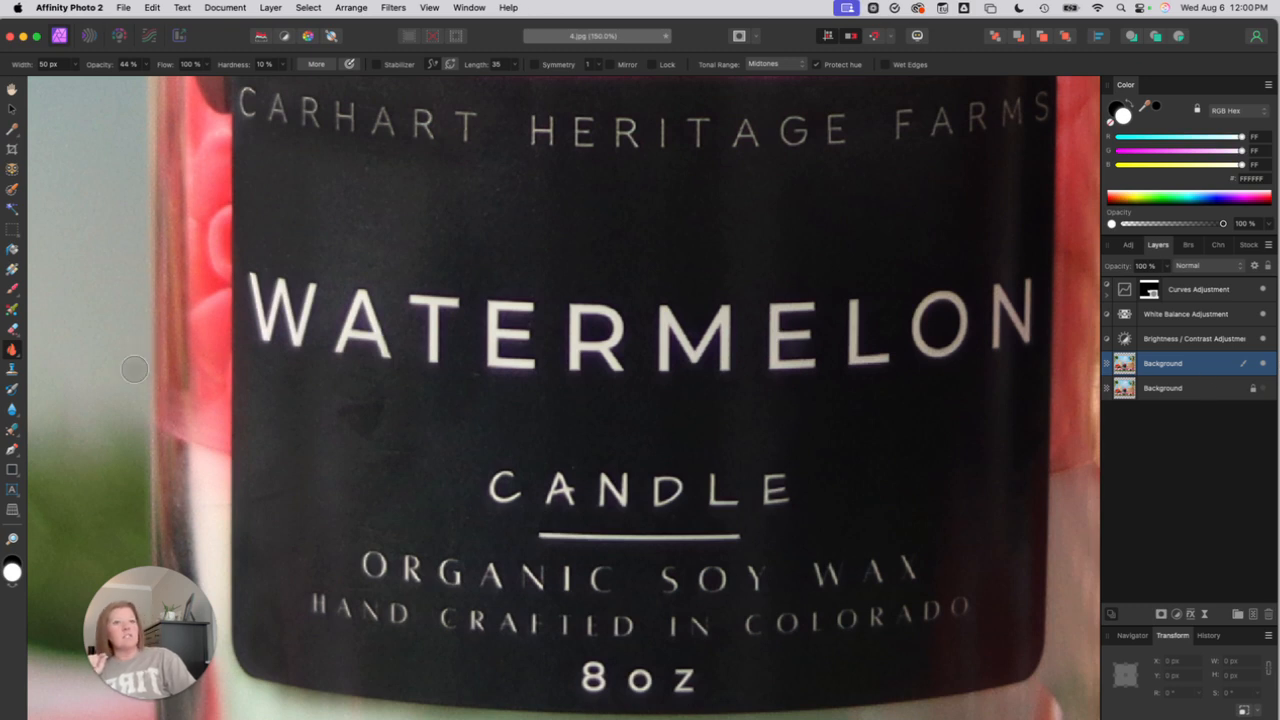
Step: Clone clean black label texture over the dark smudge beneath the first A of WATERMELON, using the Clone Brush at 50 px
{"action": "left_click", "coordinate": [12, 371]}
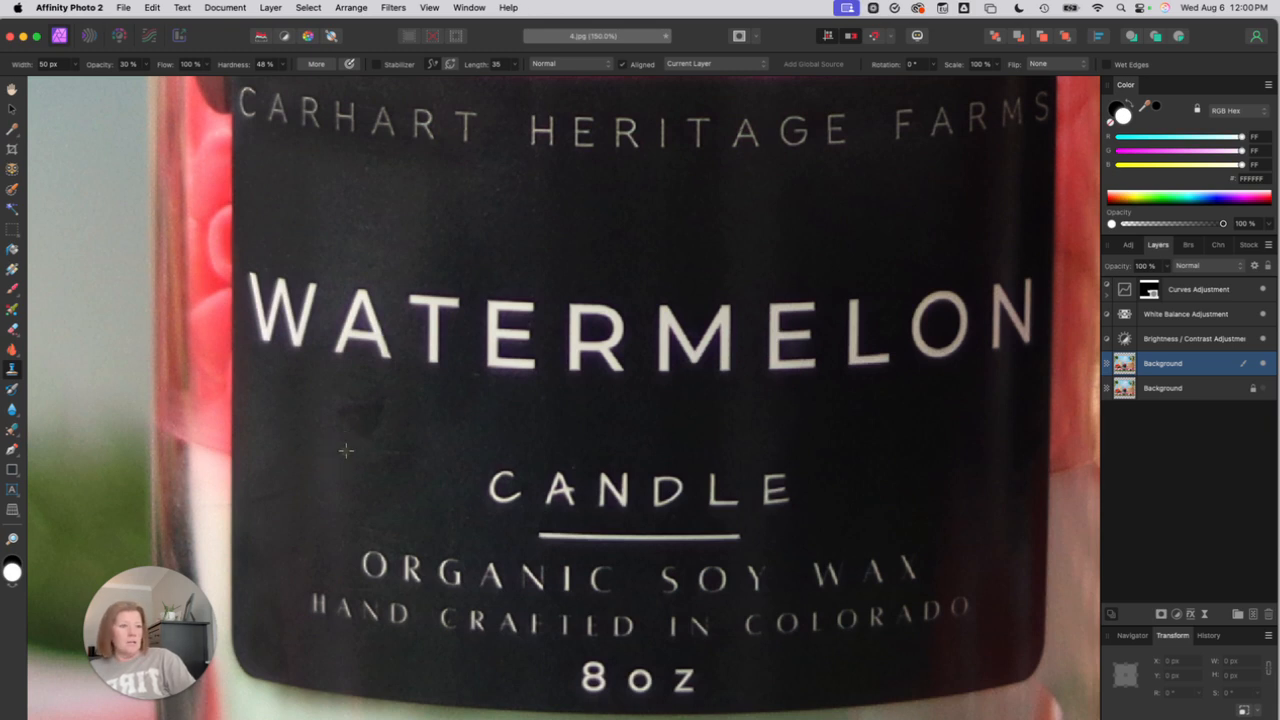
{"action": "left_click", "coordinate": [345, 451], "text": "alt"}
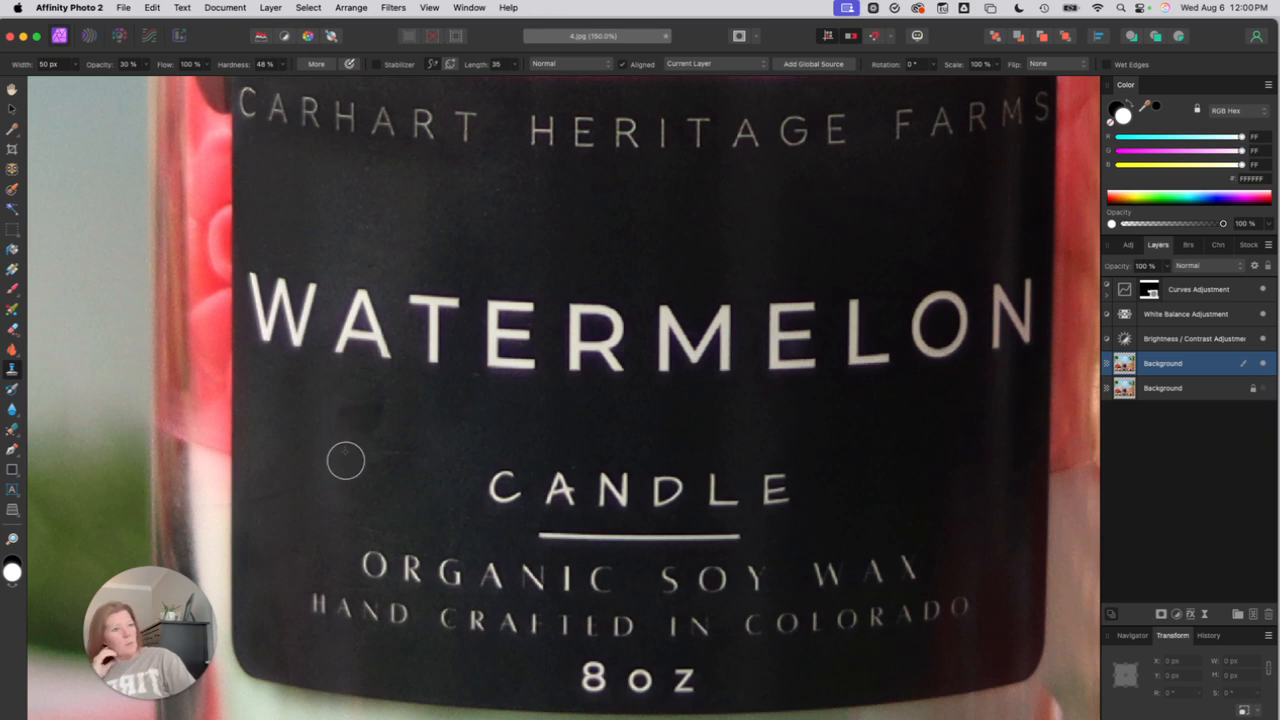
{"action": "mouse_move", "coordinate": [345, 417]}
{"action": "left_mouse_down"}
{"action": "mouse_move", "coordinate": [371, 406]}
{"action": "mouse_move", "coordinate": [359, 405]}
{"action": "mouse_move", "coordinate": [349, 414]}
{"action": "mouse_move", "coordinate": [376, 419]}
{"action": "left_mouse_up"}
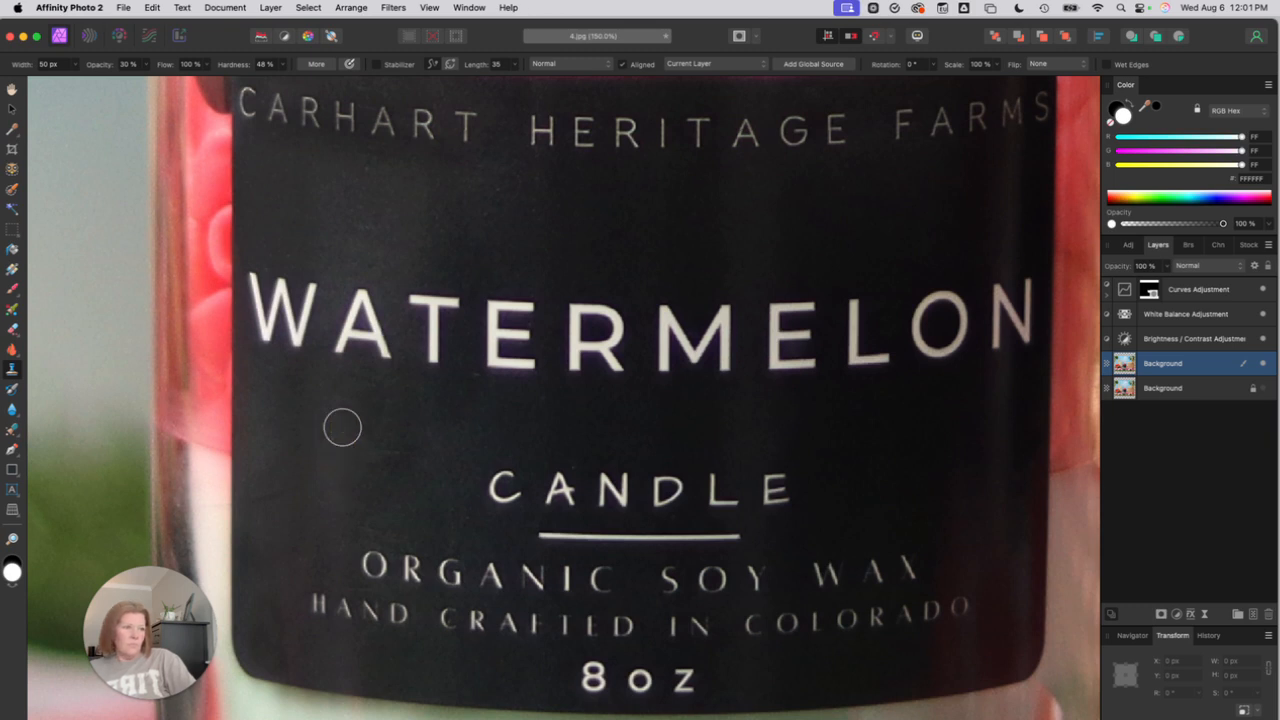
{"action": "left_click", "coordinate": [583, 458]}
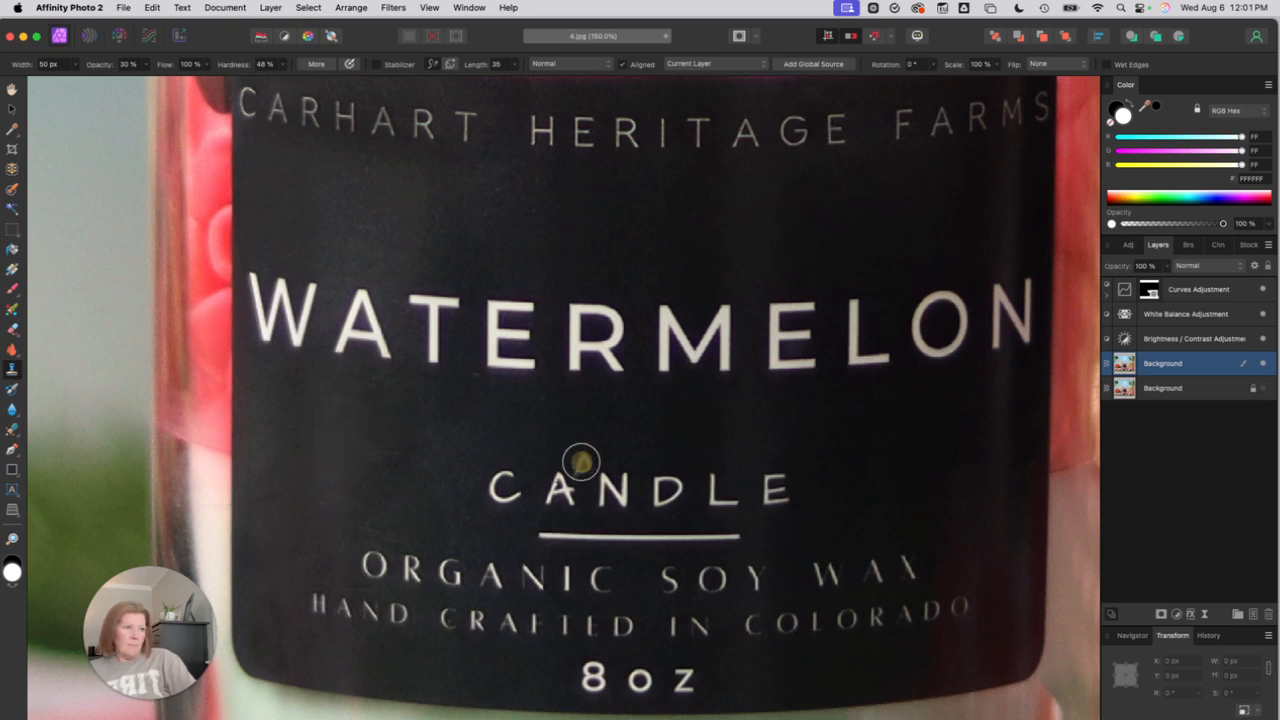
{"action": "left_click", "coordinate": [371, 410]}
{"action": "left_click", "coordinate": [350, 390]}
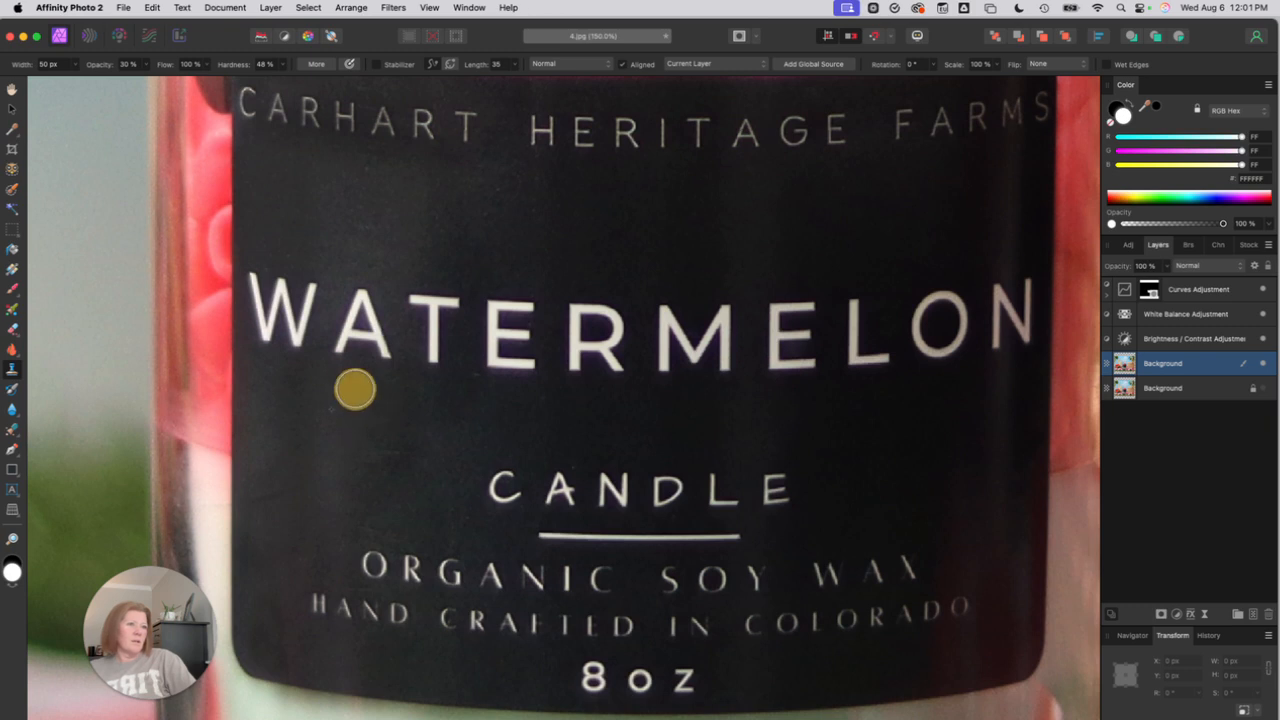
{"action": "left_click", "coordinate": [374, 432]}
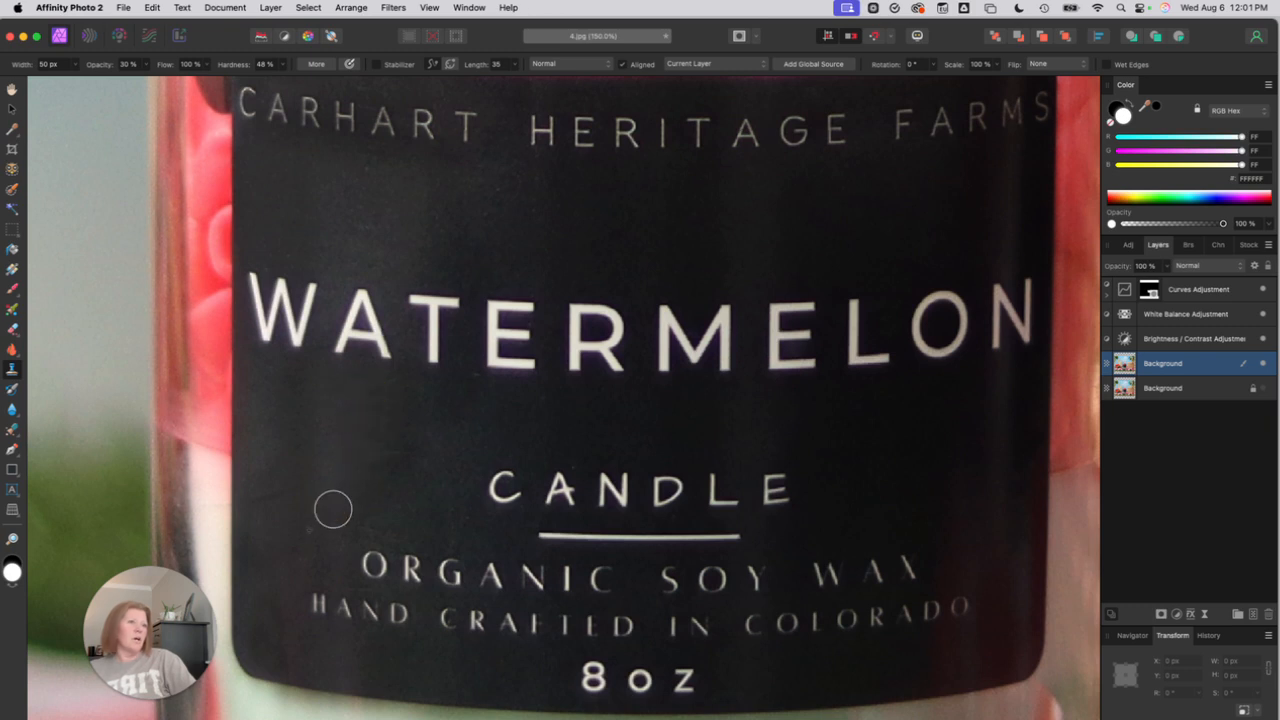
{"action": "left_click", "coordinate": [346, 406]}
{"action": "left_click", "coordinate": [366, 409]}
{"action": "left_click", "coordinate": [358, 436]}
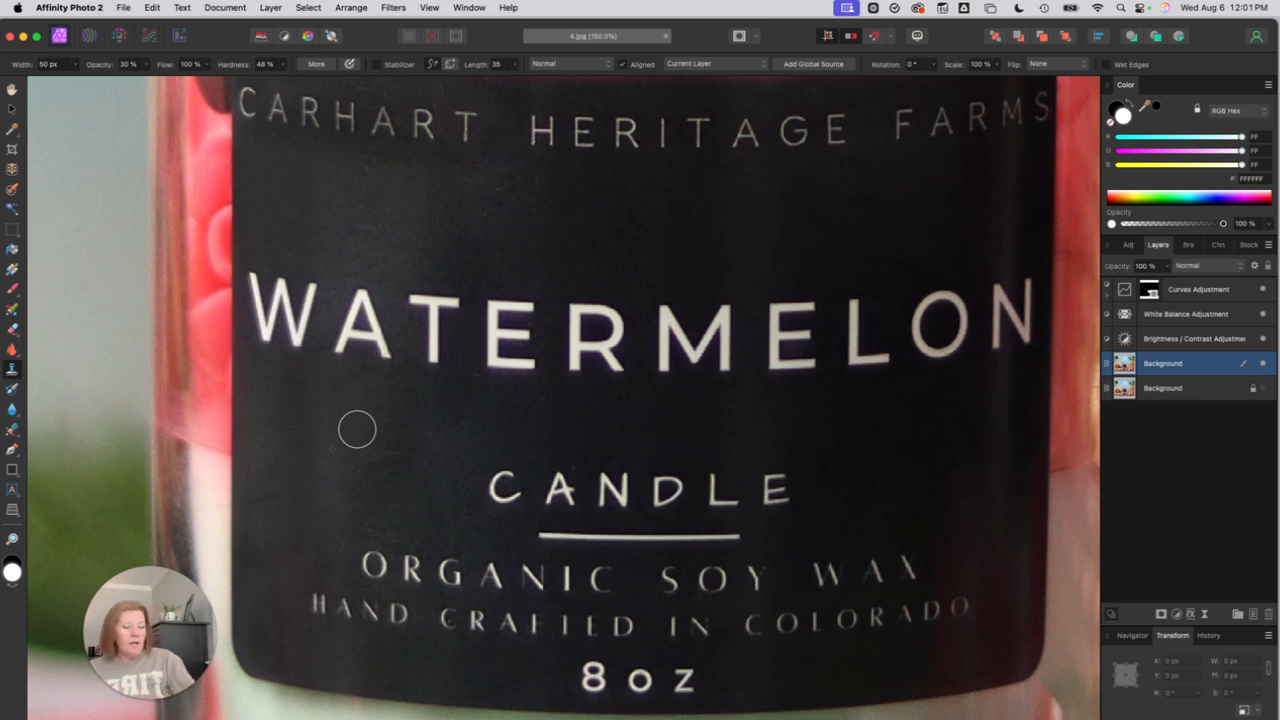
Step: Clone out the small speck below the first E of WATERMELON with a 25 px brush, resampling nearby black
{"action": "left_click", "coordinate": [47, 64]}
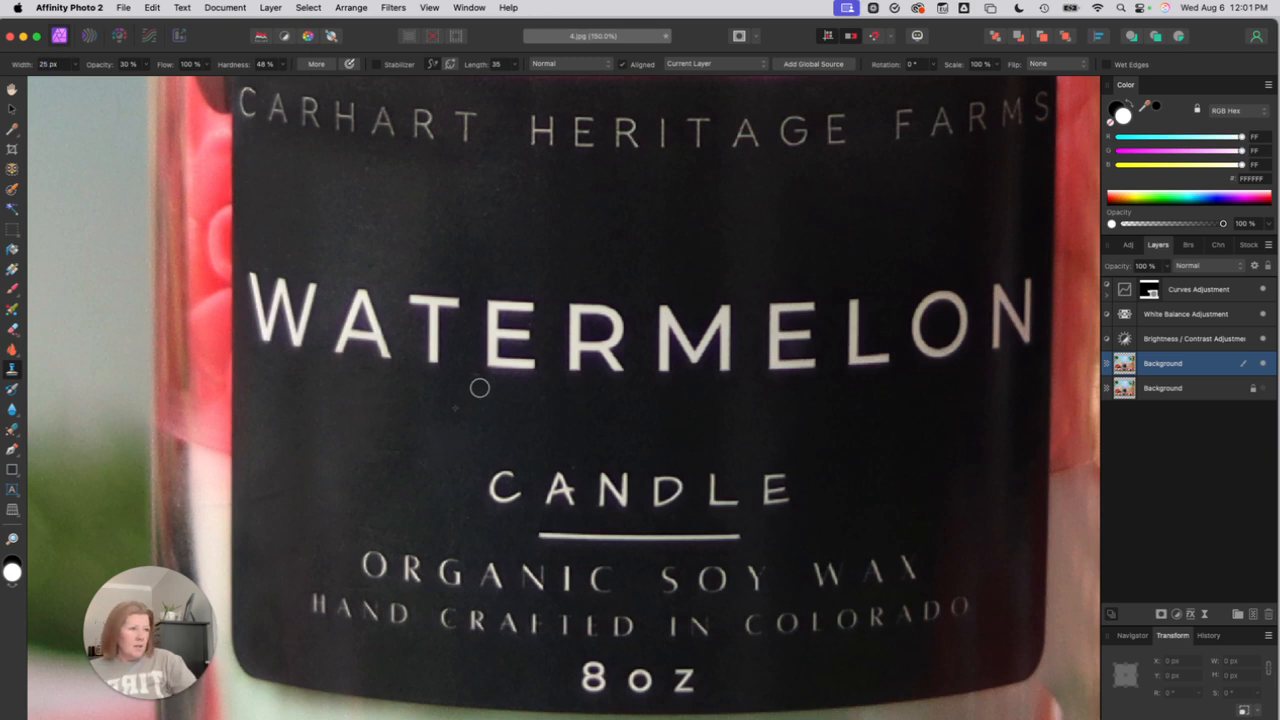
{"action": "left_click", "coordinate": [450, 406], "text": "alt"}
{"action": "left_click", "coordinate": [471, 382]}
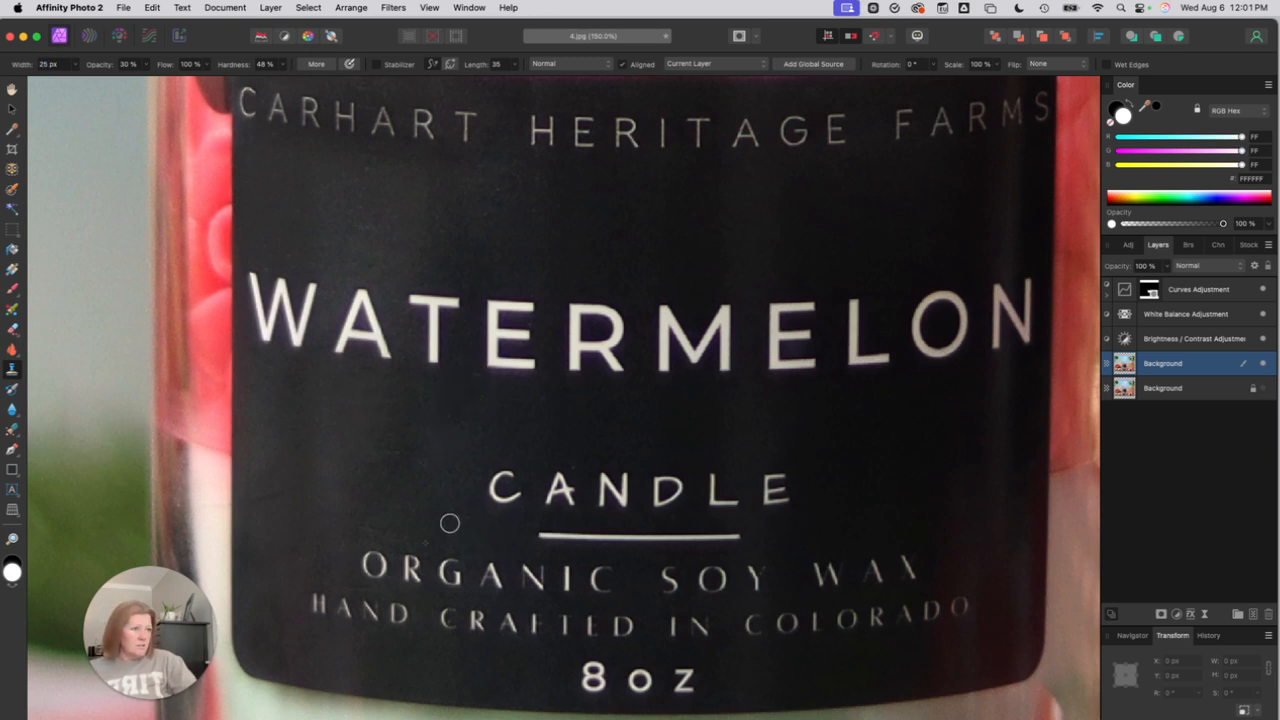
{"action": "left_click", "coordinate": [468, 388], "text": "alt"}
{"action": "left_click", "coordinate": [483, 380]}
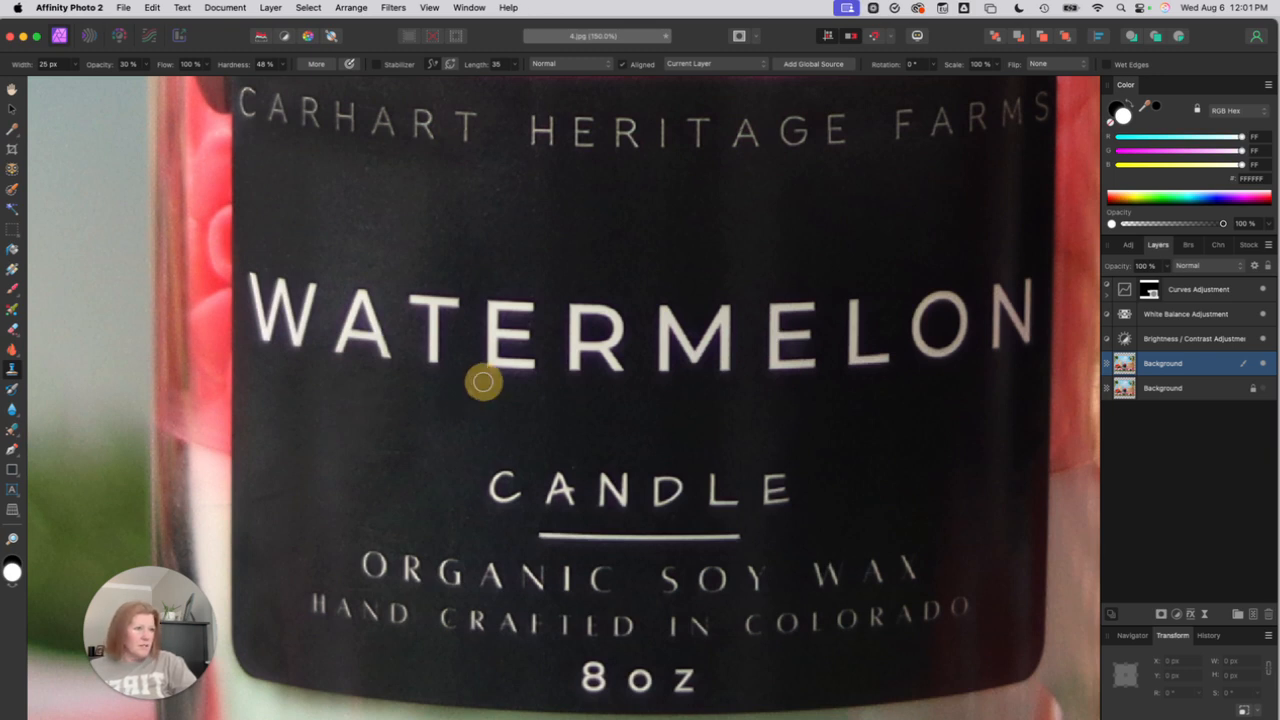
{"action": "left_click", "coordinate": [477, 376]}
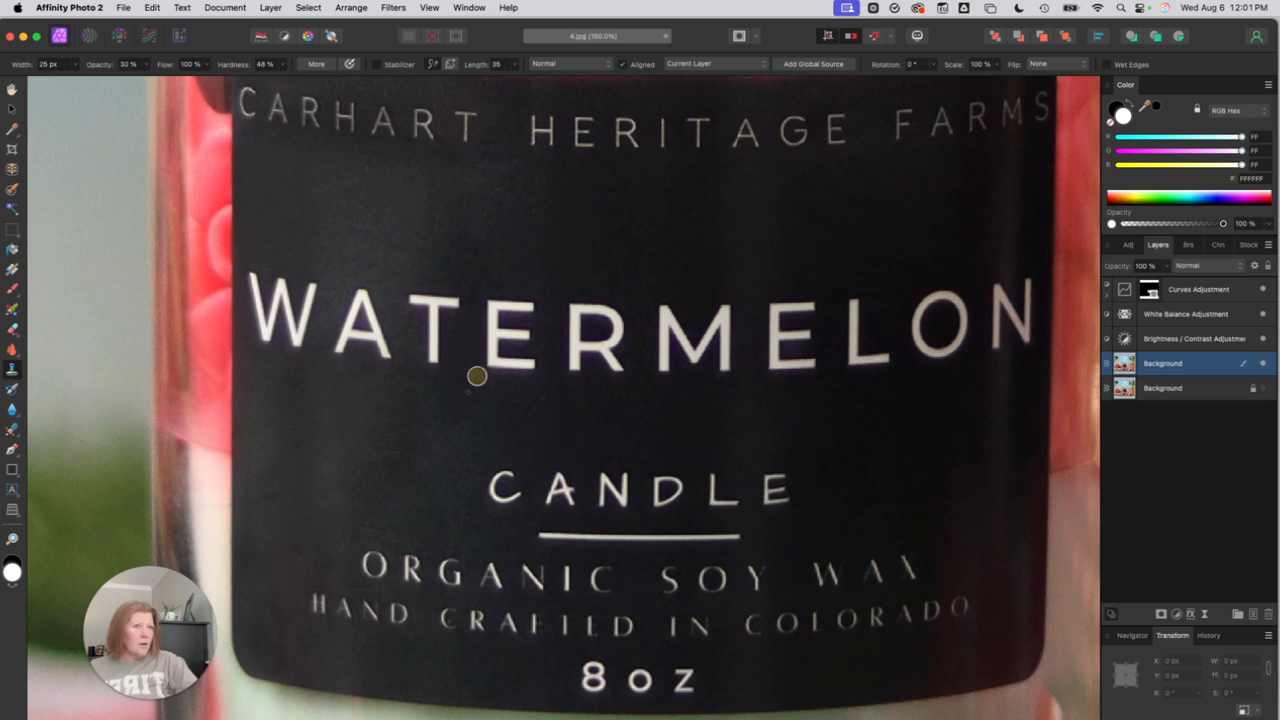
Step: Raise the Clone Brush opacity to 61% and cover the specks above the word CANDLE
{"action": "left_click", "coordinate": [145, 64]}
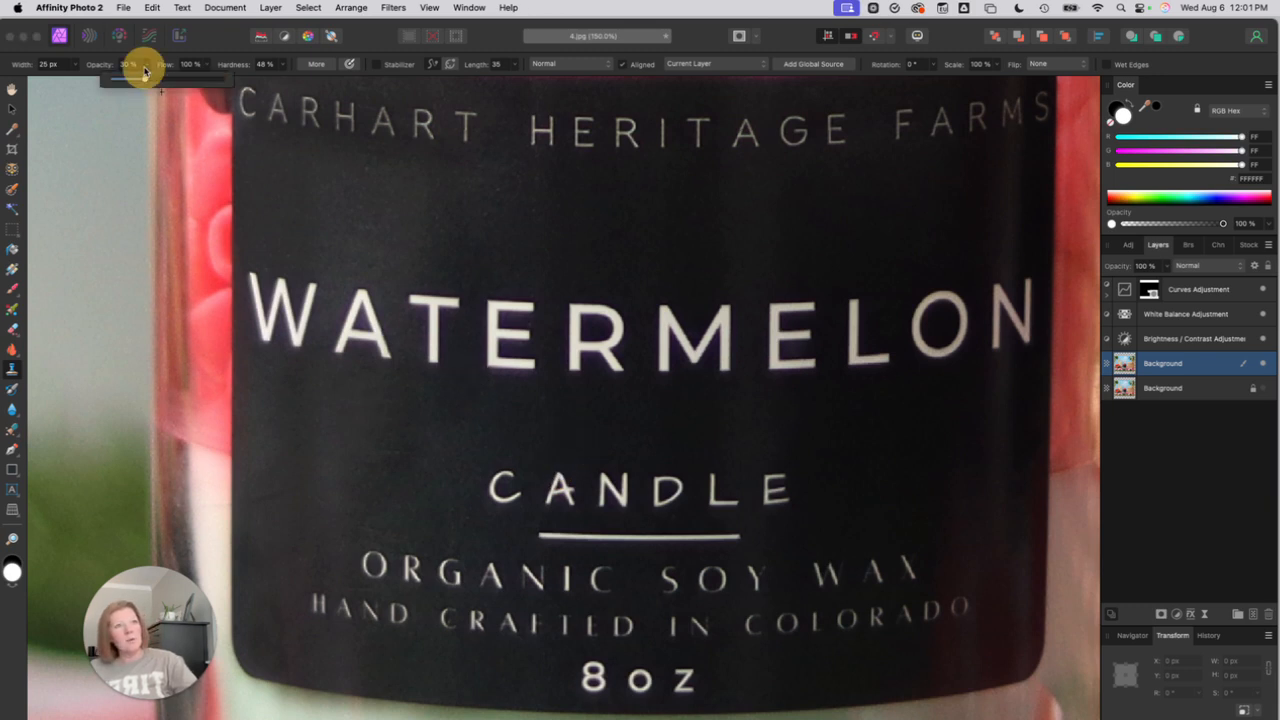
{"action": "left_click", "coordinate": [180, 80]}
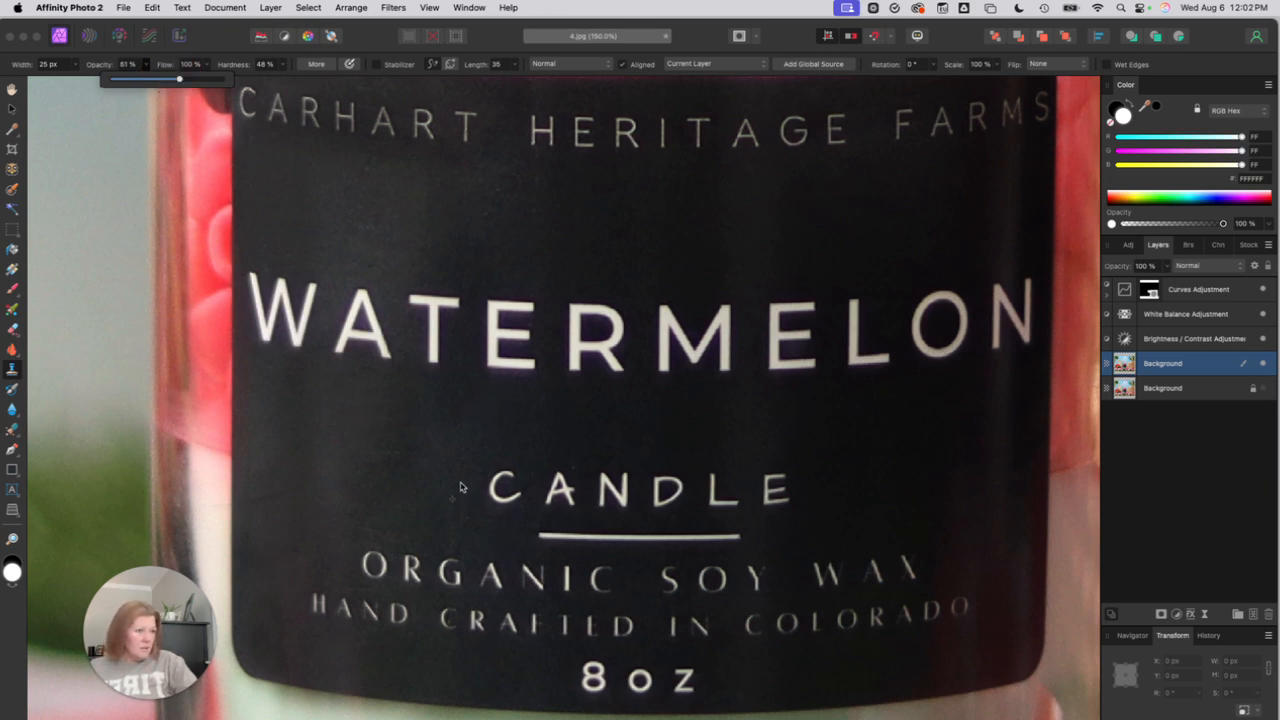
{"action": "left_click", "coordinate": [655, 429]}
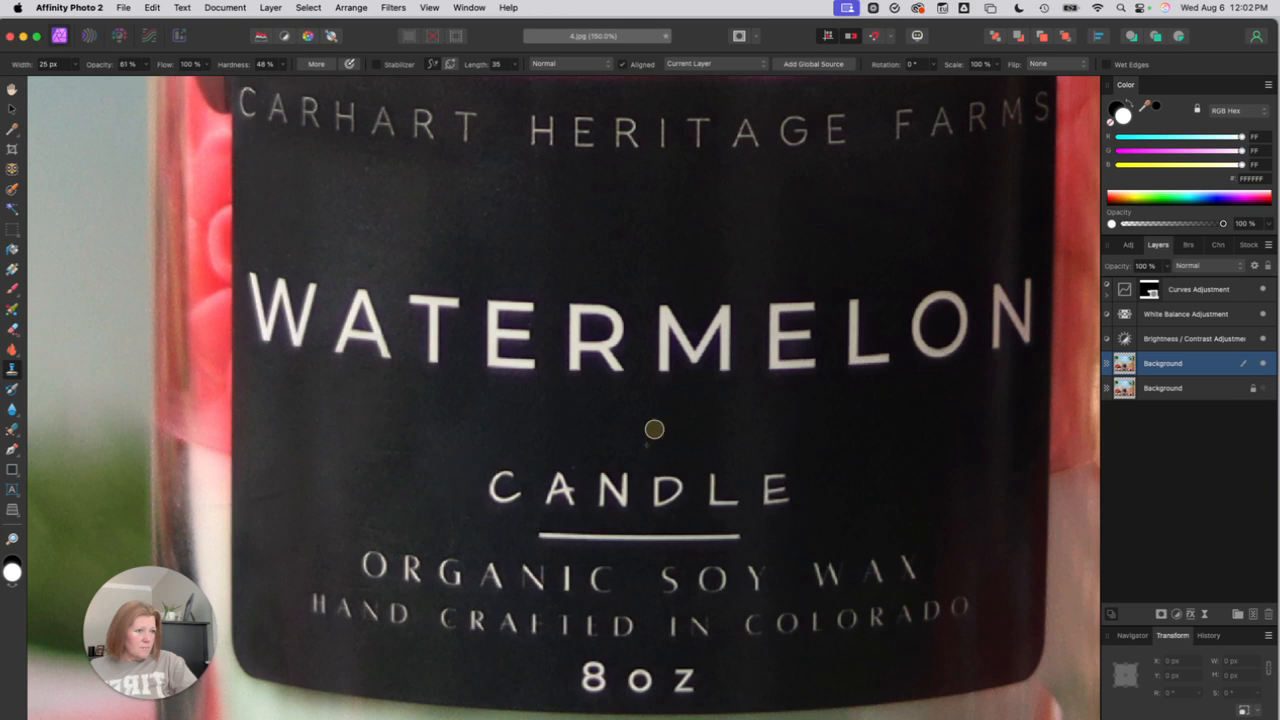
{"action": "left_click", "coordinate": [584, 454], "text": "alt"}
{"action": "left_click", "coordinate": [574, 467]}
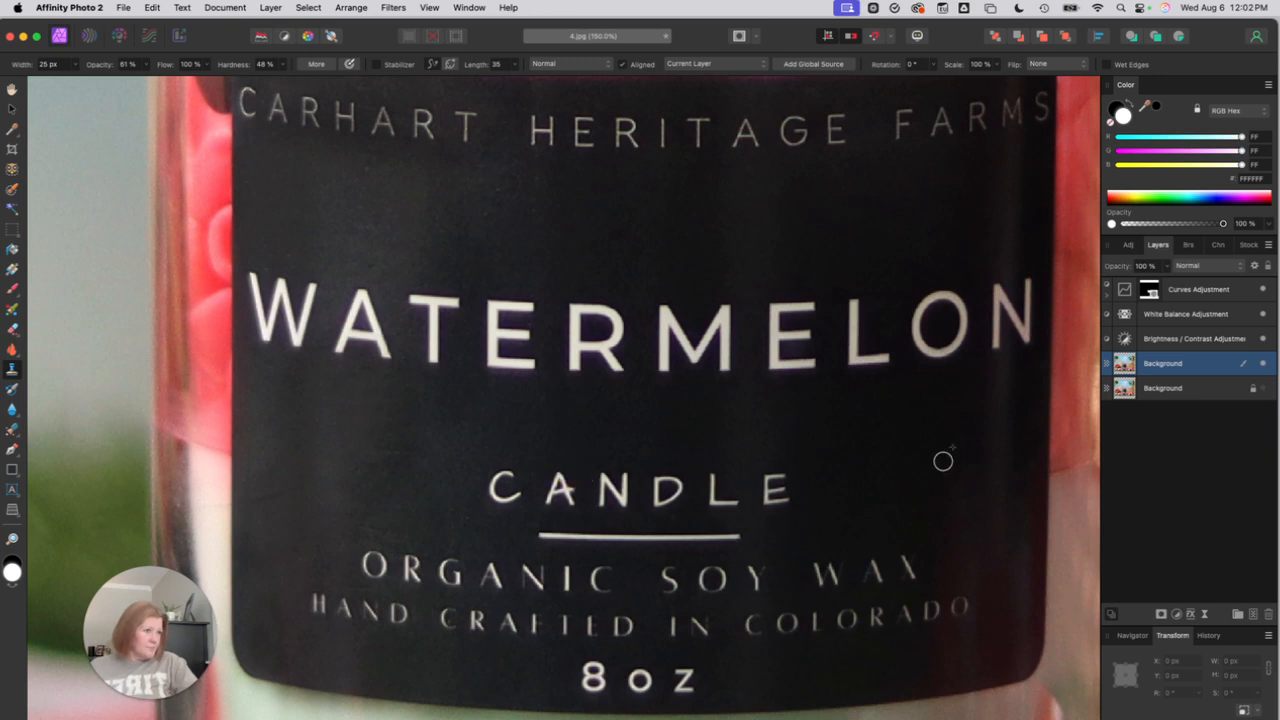
Step: Clone out the remaining specks on the label between the CARHART HERITAGE FARMS line and WATERMELON
{"action": "left_click", "coordinate": [367, 170]}
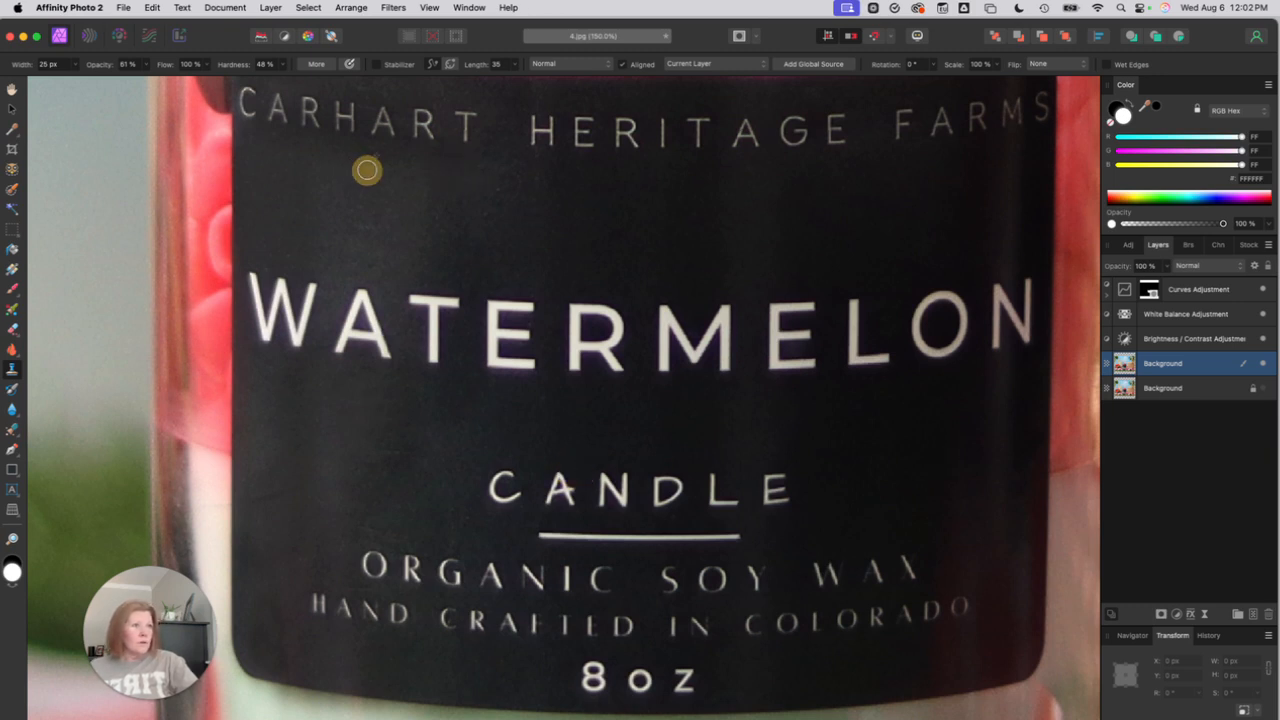
{"action": "left_click", "coordinate": [489, 203]}
{"action": "left_click", "coordinate": [713, 257]}
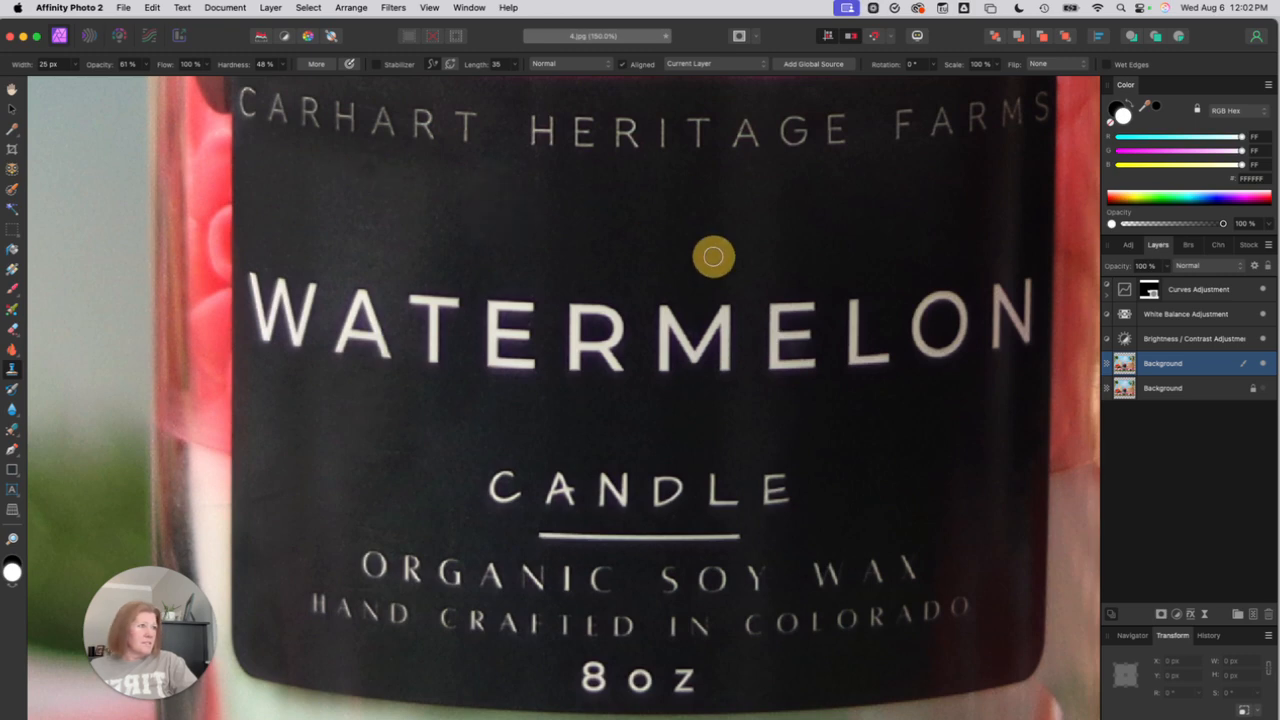
{"action": "scroll", "coordinate": [741, 263], "scroll_direction": "down", "scroll_amount": 2}
{"action": "scroll", "coordinate": [741, 263], "scroll_direction": "right", "scroll_amount": 4}
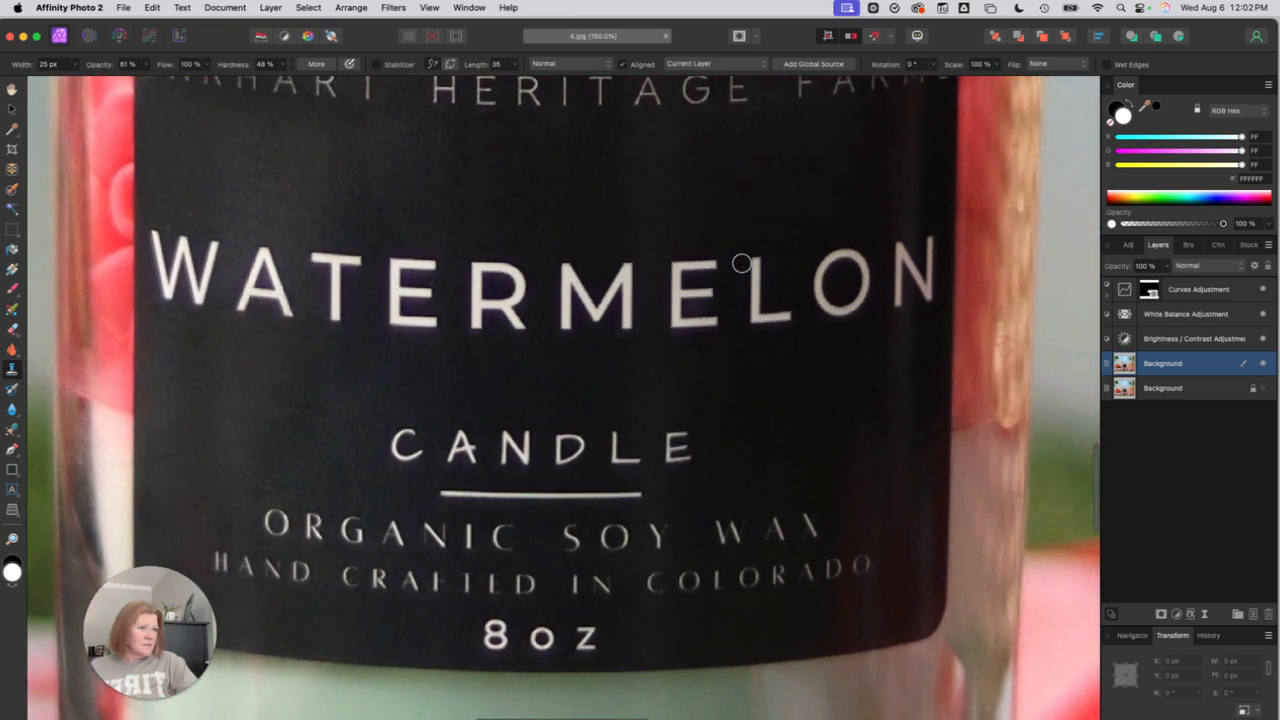
{"action": "scroll", "coordinate": [741, 263], "scroll_direction": "down", "scroll_amount": 4}
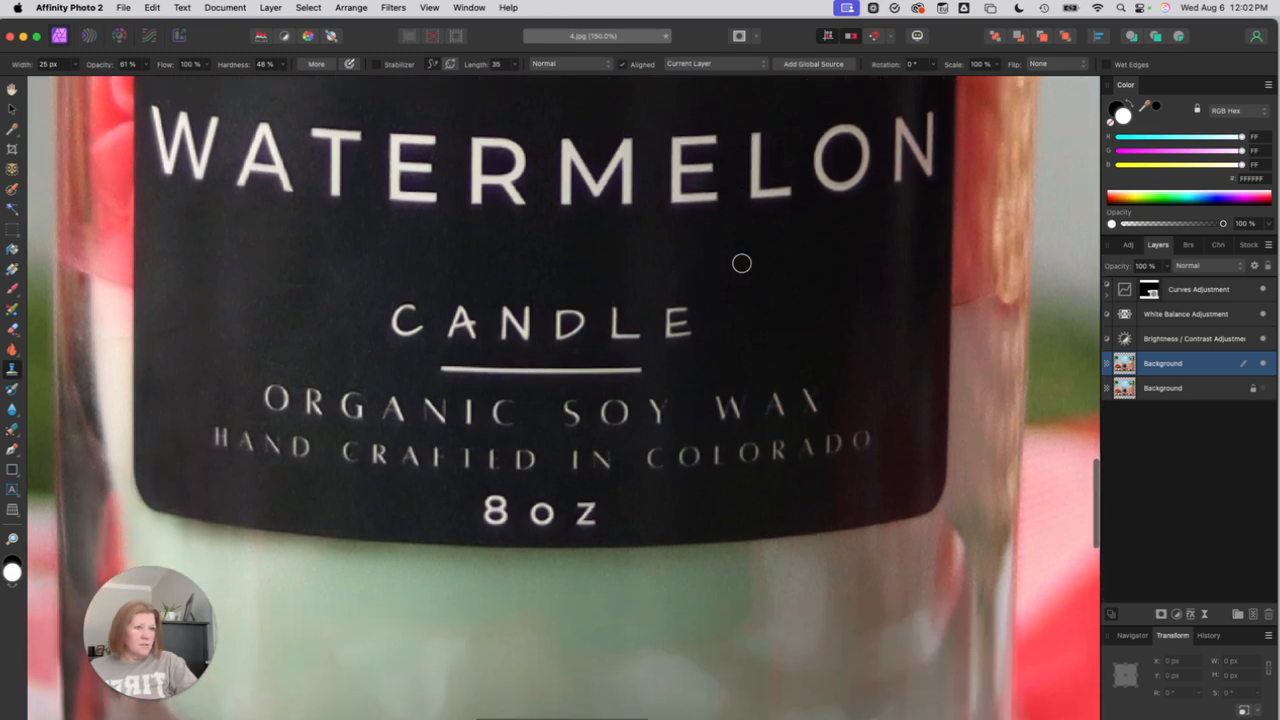
{"action": "scroll", "coordinate": [741, 263], "scroll_direction": "up", "scroll_amount": 8}
{"action": "scroll", "coordinate": [741, 263], "scroll_direction": "down", "scroll_amount": 1}
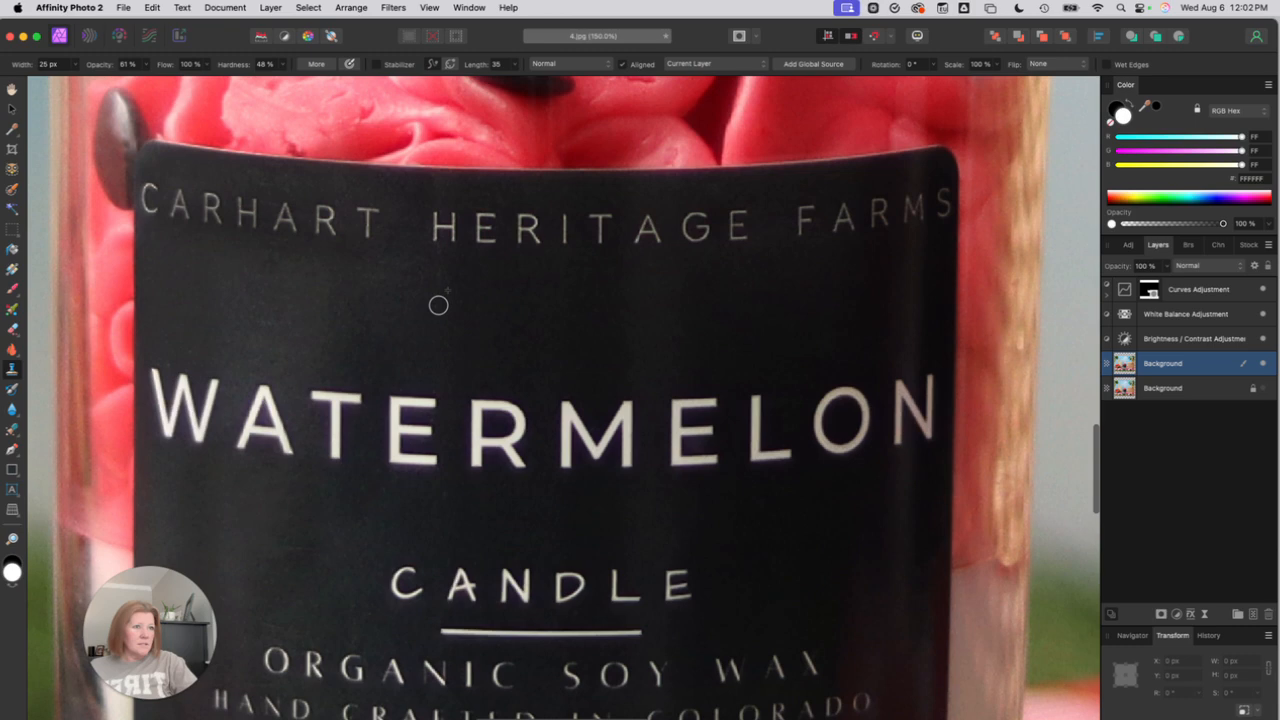
{"action": "left_click", "coordinate": [300, 319]}
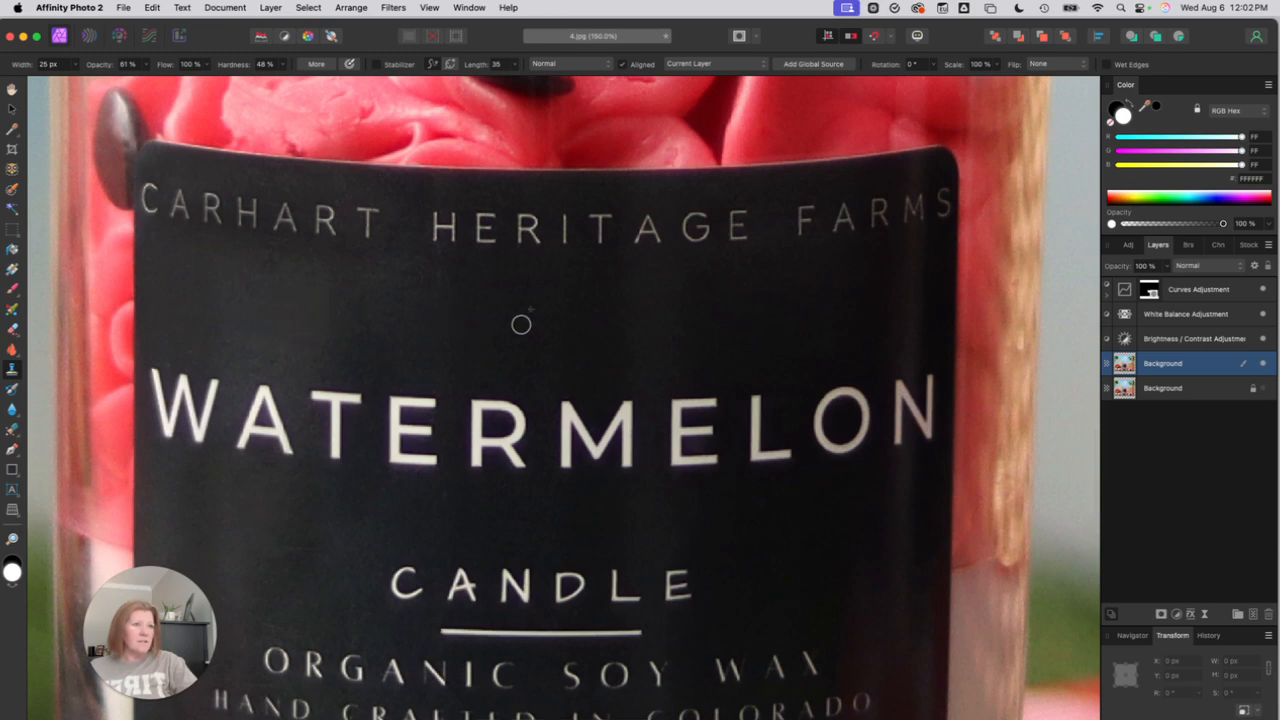
{"action": "scroll", "coordinate": [521, 323], "scroll_direction": "down", "scroll_amount": 4}
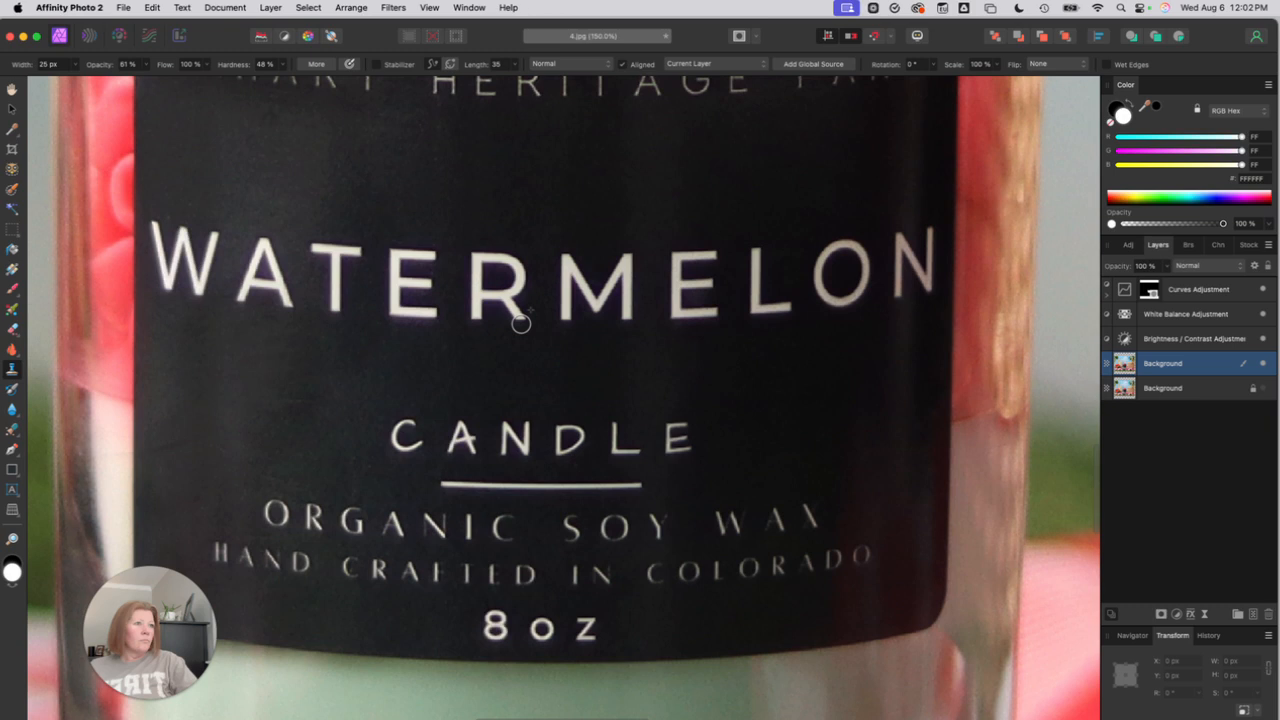
{"action": "left_click", "coordinate": [437, 420], "text": "alt"}
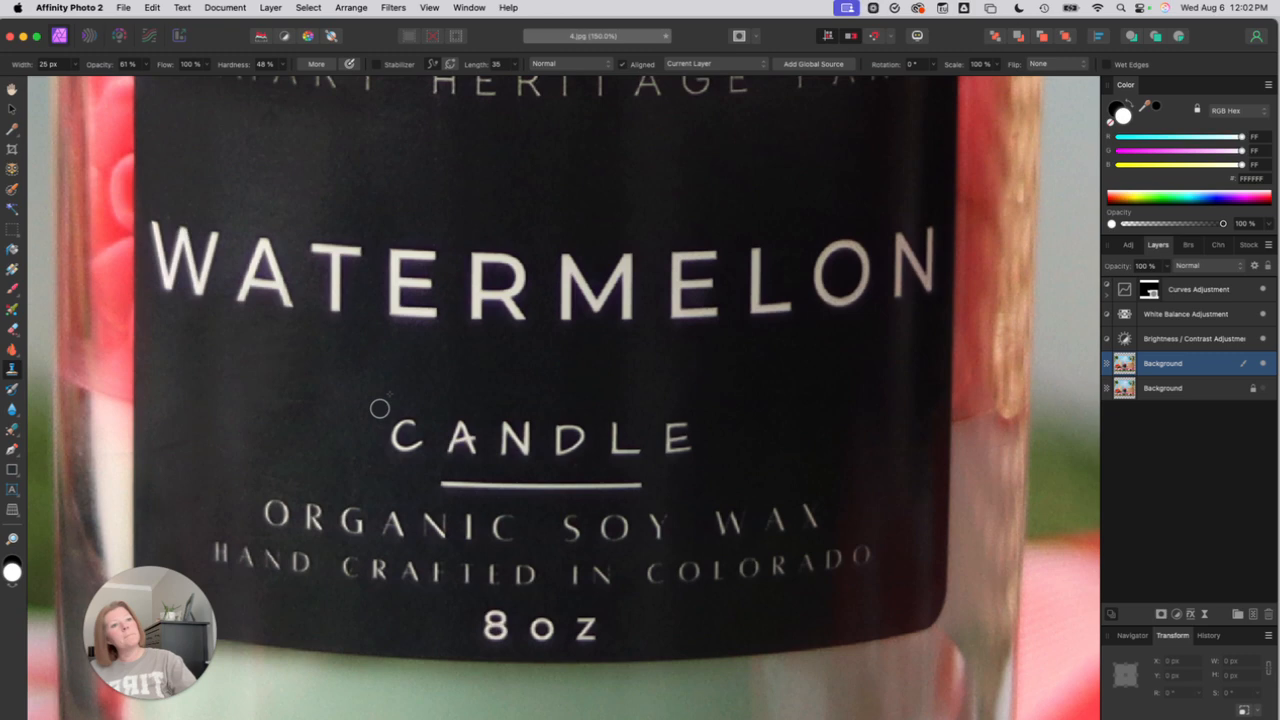
Step: Add an HSL adjustment above the upper Background layer, target its blue range and move its dialog clear of the candle and cloth
{"action": "key", "text": "super+minus"}
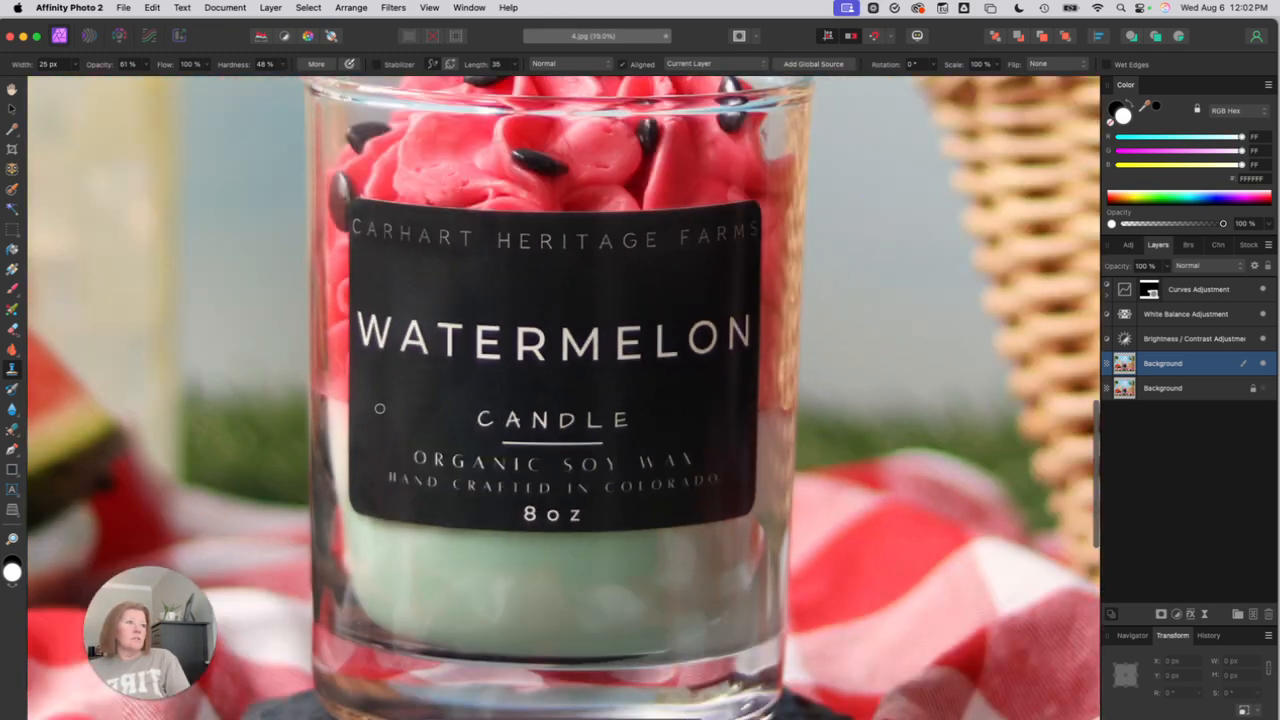
{"action": "key", "text": "super+minus"}
{"action": "key", "text": "super+minus"}
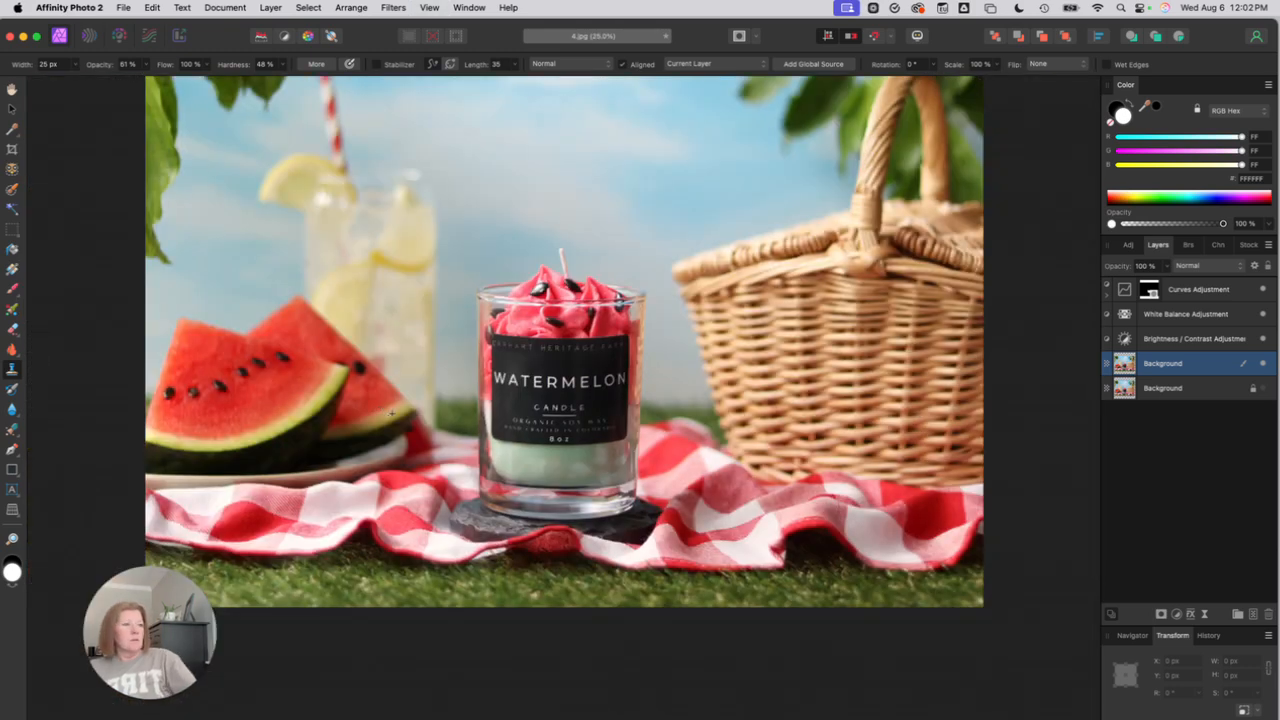
{"action": "scroll", "coordinate": [385, 408], "scroll_direction": "up", "scroll_amount": 3}
{"action": "key", "text": "super+minus"}
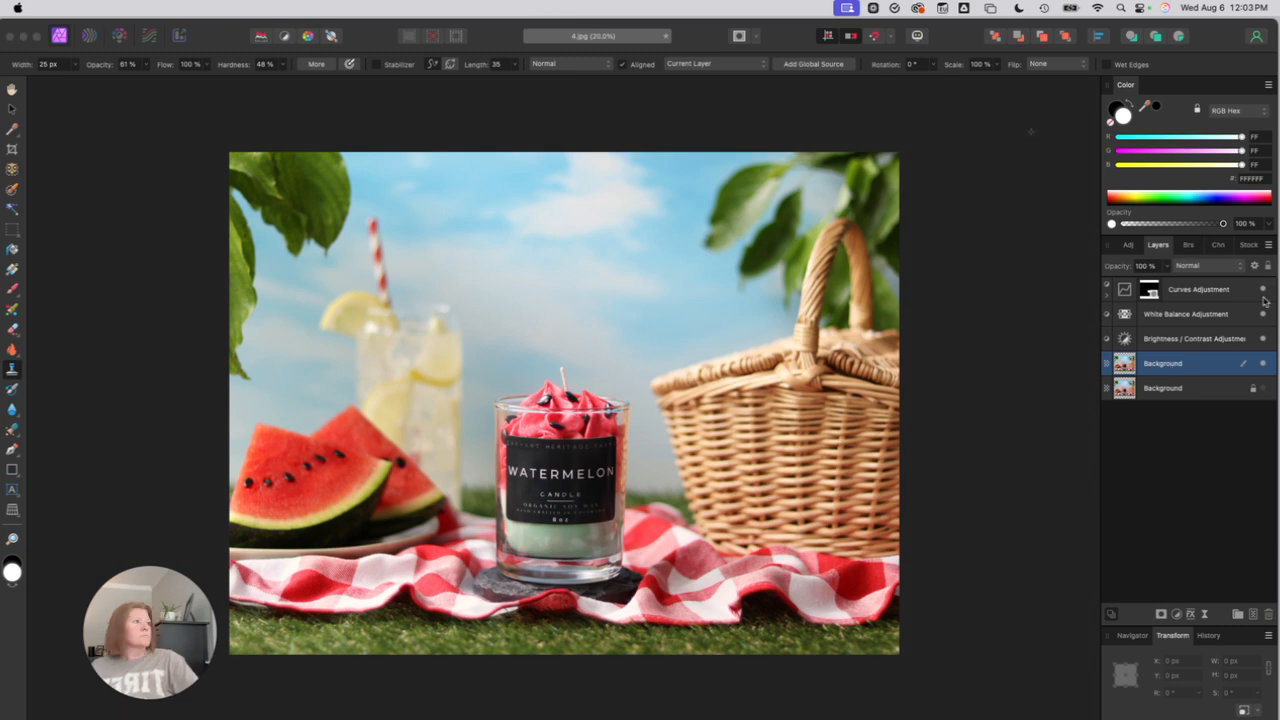
{"action": "left_click", "coordinate": [1177, 615]}
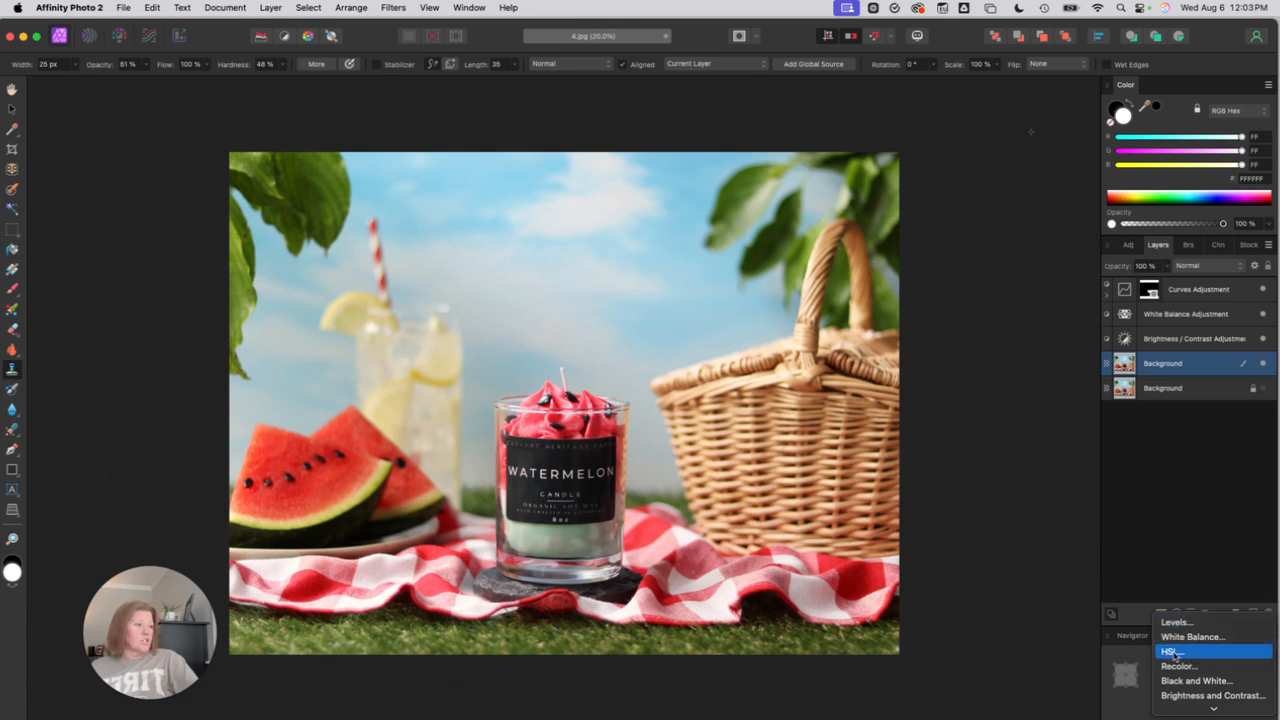
{"action": "left_click", "coordinate": [1172, 652]}
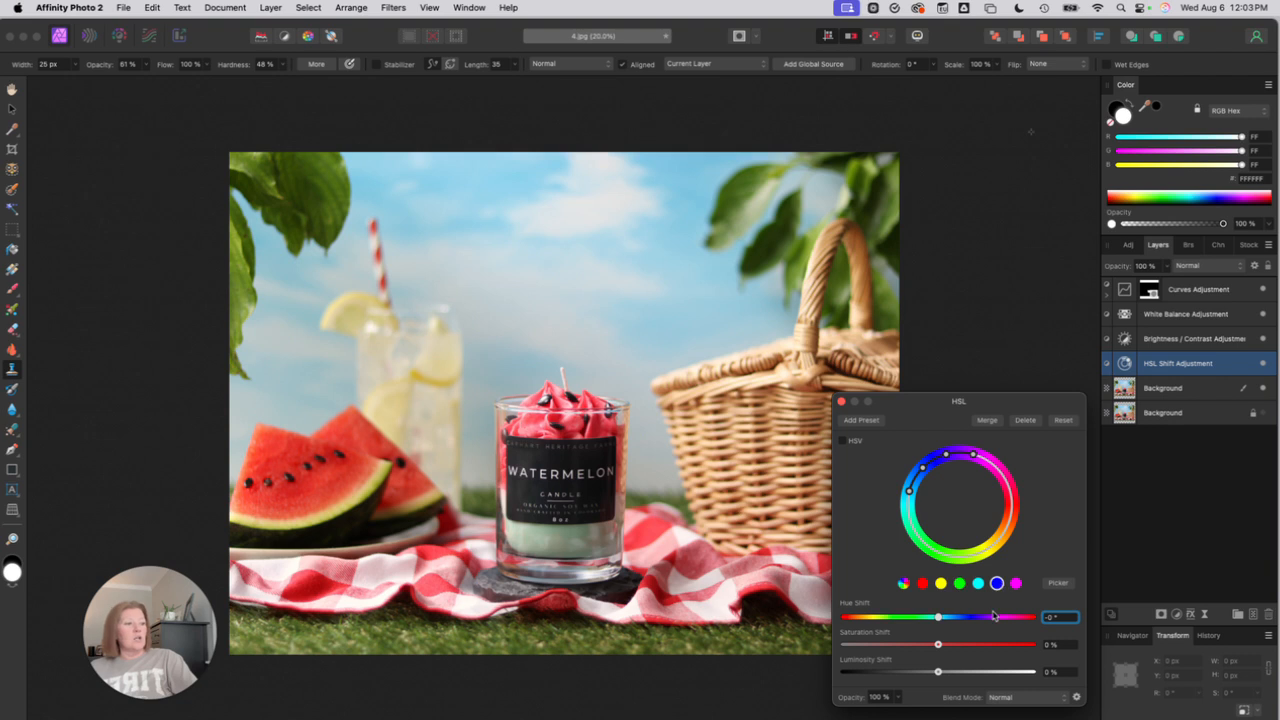
{"action": "left_click_drag", "start_coordinate": [939, 413], "coordinate": [949, 229]}
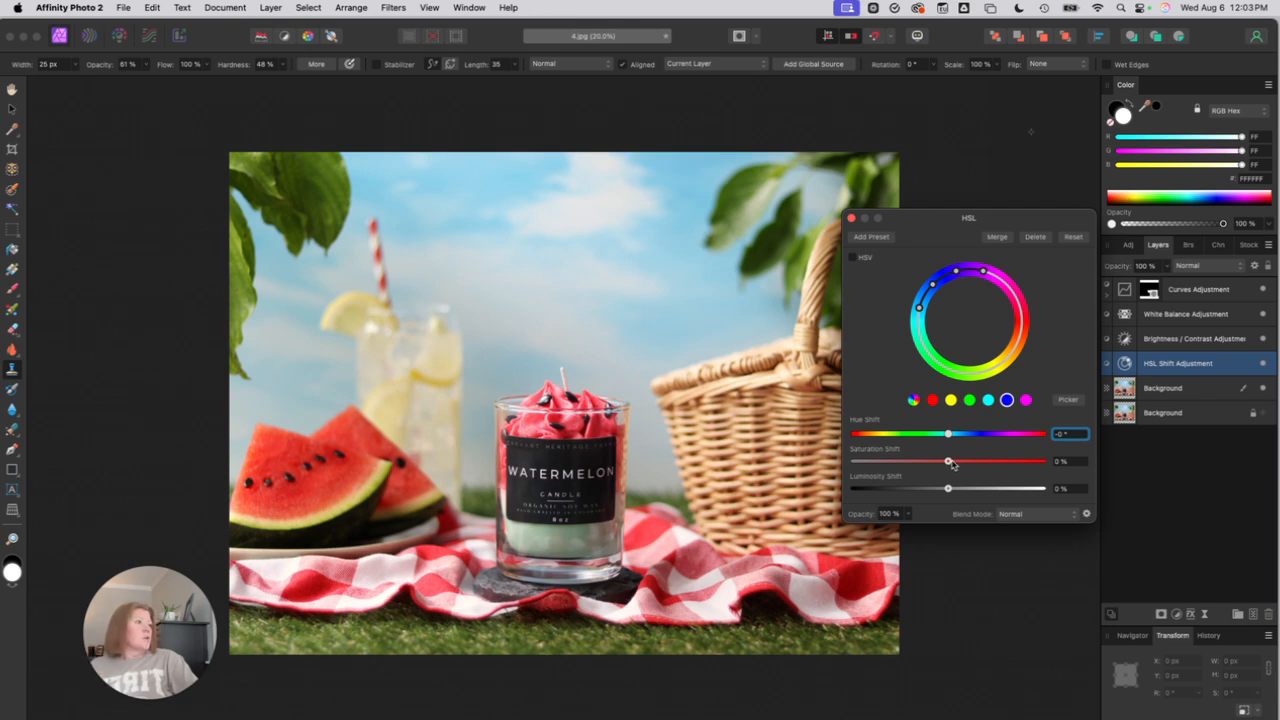
Step: In the HSL adjustment, set the reds' hue shift to 0° and raise the saturation shift to 5% for both reds and yellows
{"action": "left_click", "coordinate": [931, 399]}
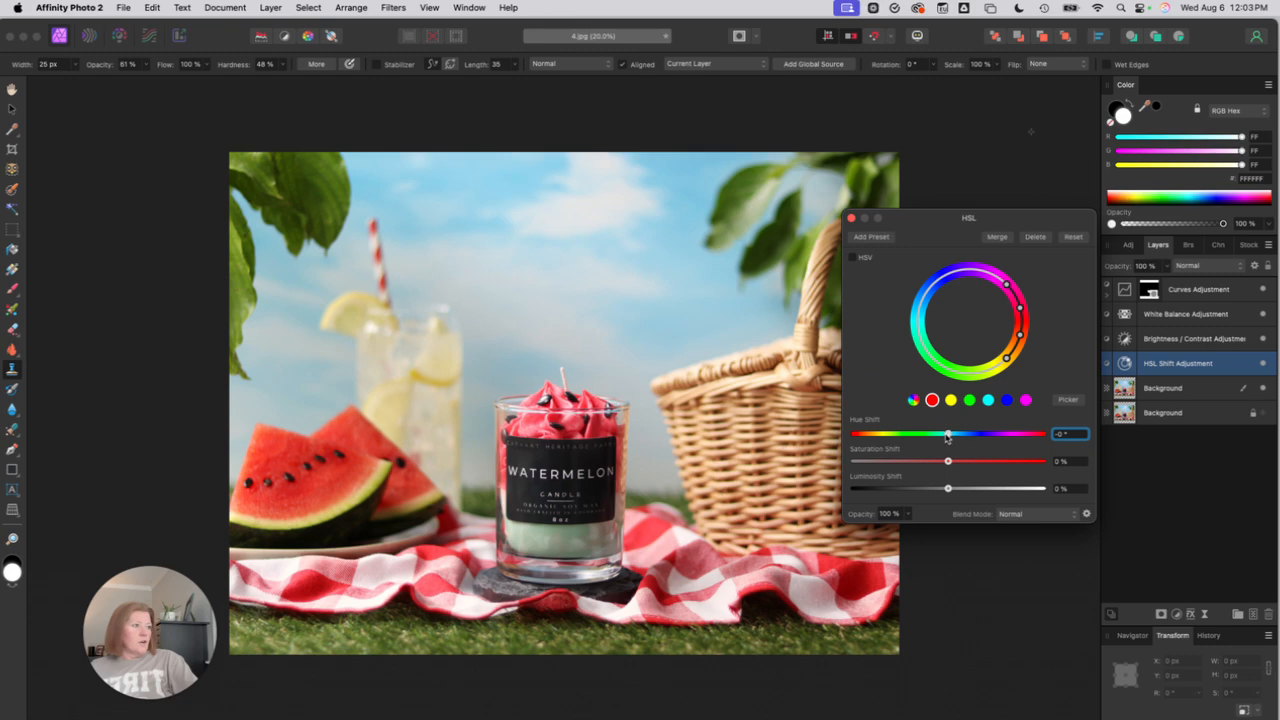
{"action": "mouse_move", "coordinate": [946, 436]}
{"action": "left_mouse_down"}
{"action": "mouse_move", "coordinate": [909, 435]}
{"action": "mouse_move", "coordinate": [968, 435]}
{"action": "mouse_move", "coordinate": [947, 437]}
{"action": "left_mouse_up"}
{"action": "left_click", "coordinate": [1062, 433]}
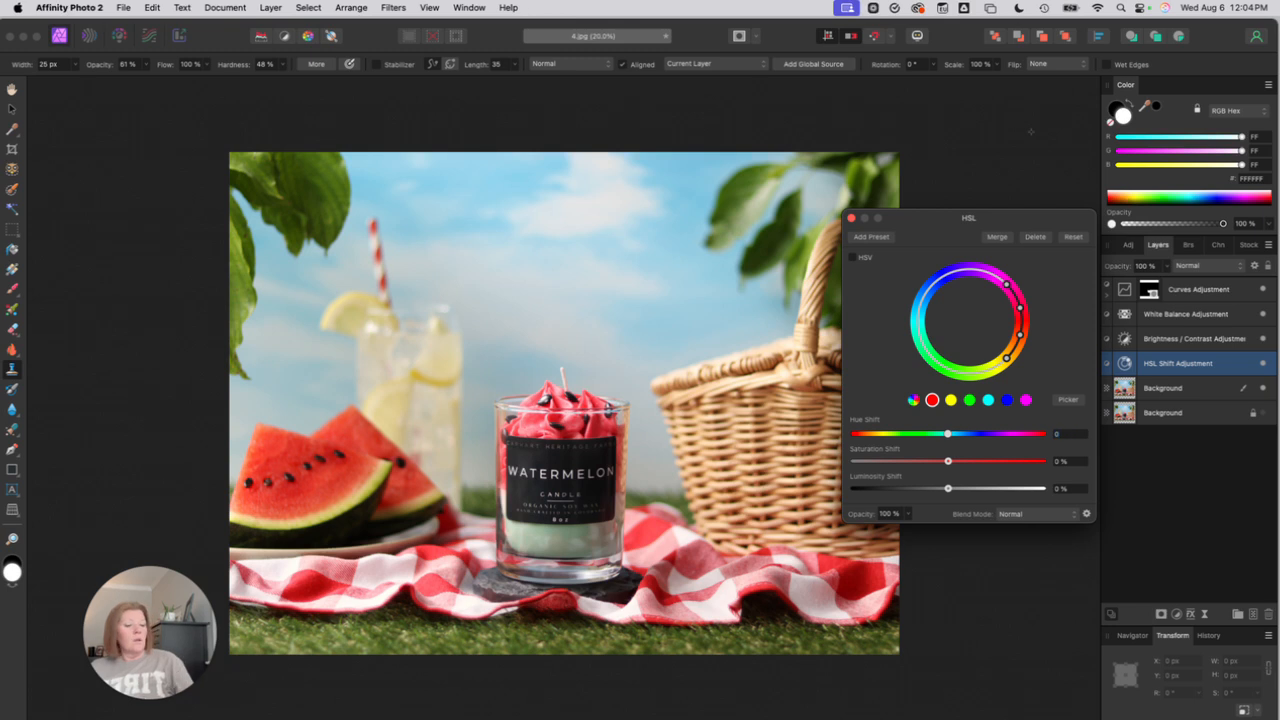
{"action": "left_click", "coordinate": [948, 462]}
{"action": "mouse_move", "coordinate": [948, 462]}
{"action": "left_mouse_down"}
{"action": "mouse_move", "coordinate": [963, 462]}
{"action": "mouse_move", "coordinate": [952, 462]}
{"action": "left_mouse_up"}
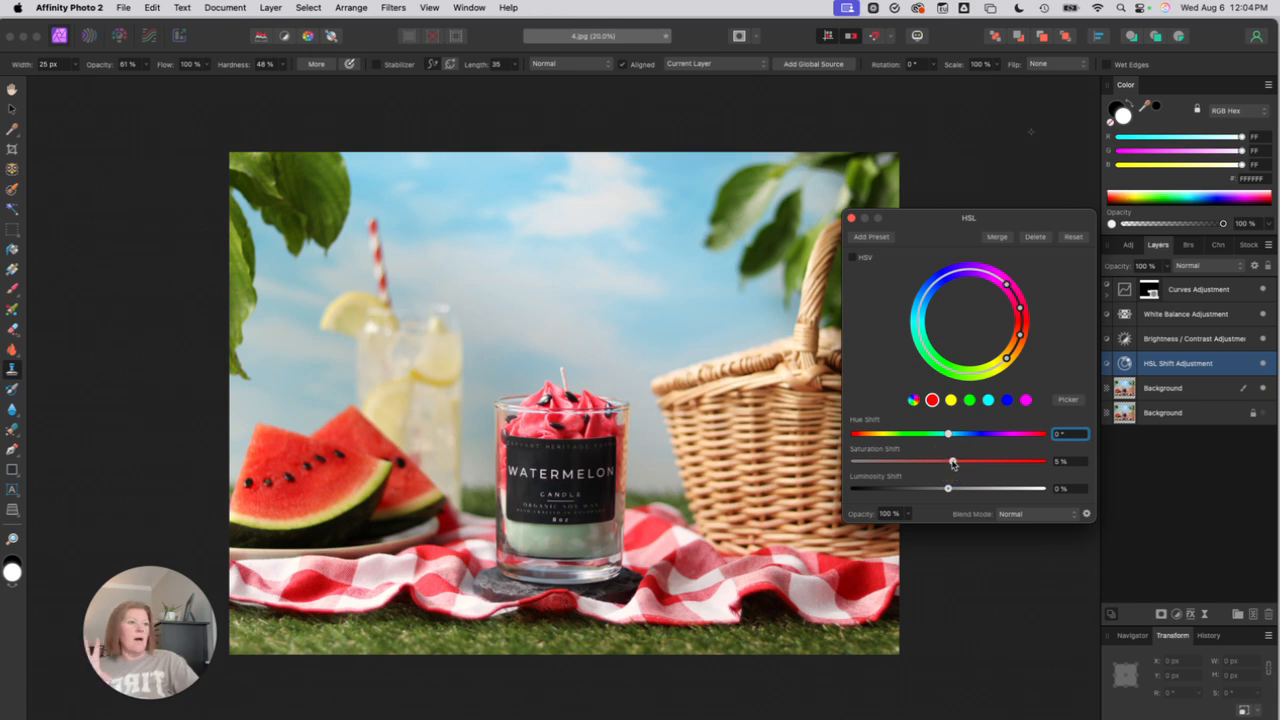
{"action": "left_click", "coordinate": [951, 400]}
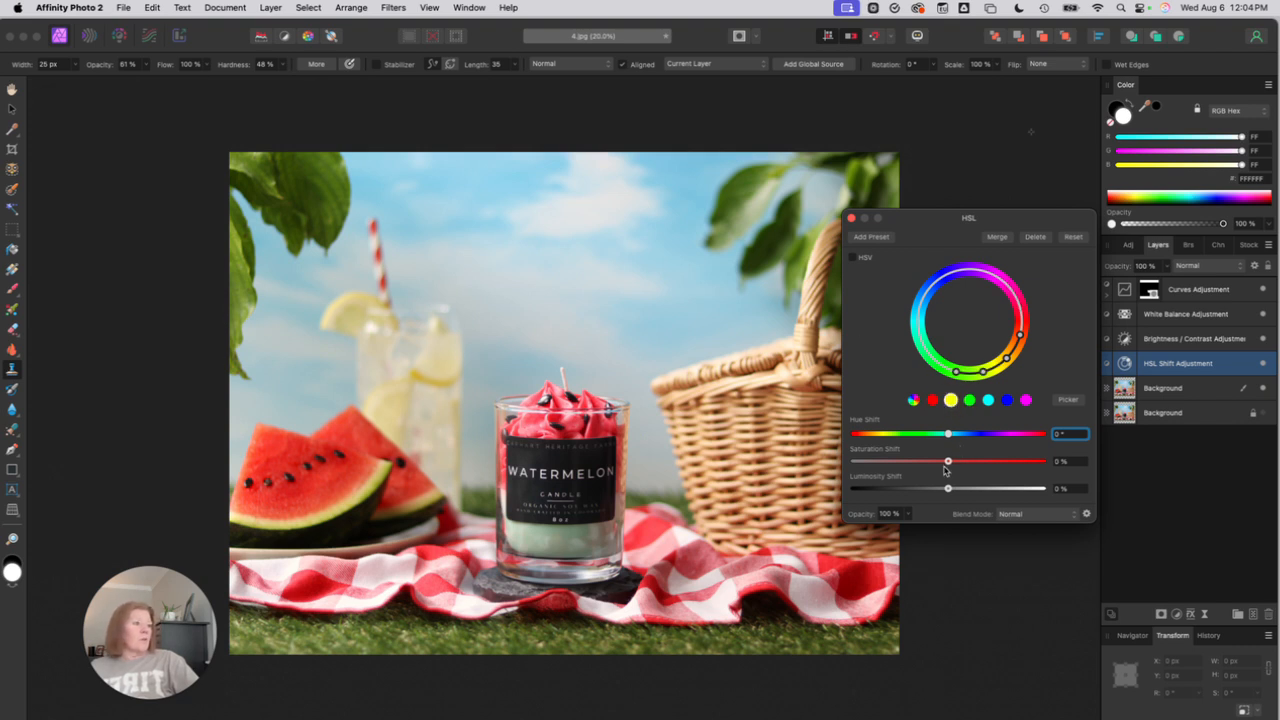
{"action": "left_click_drag", "start_coordinate": [949, 465], "coordinate": [954, 465]}
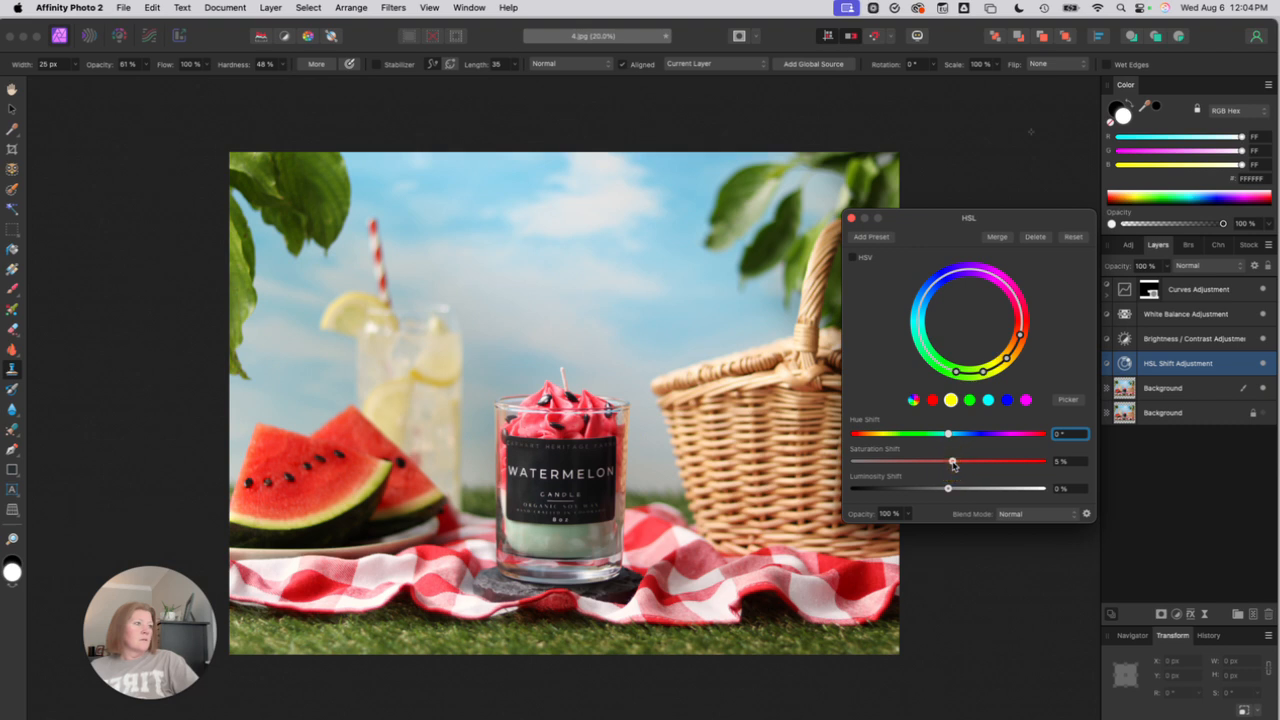
Step: Raise the greens' saturation shift to 11% and set their hue shift to about 22.4°
{"action": "left_click", "coordinate": [969, 403]}
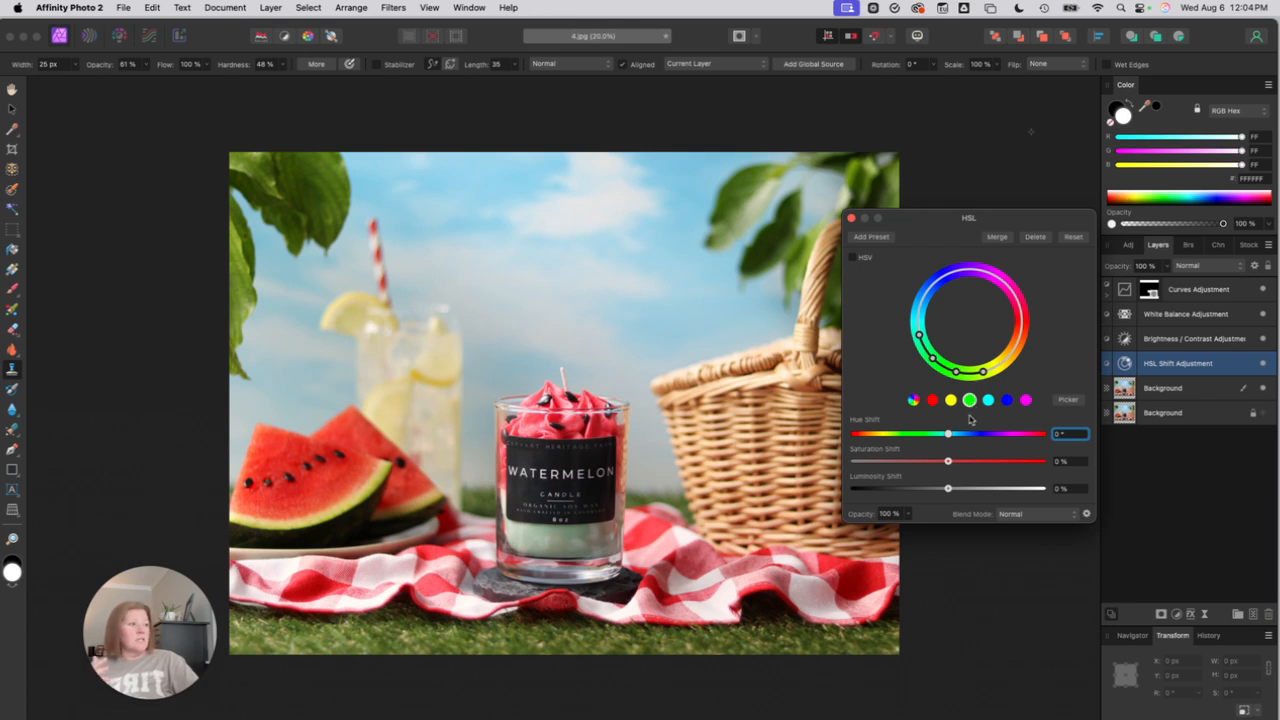
{"action": "mouse_move", "coordinate": [948, 434]}
{"action": "left_mouse_down"}
{"action": "mouse_move", "coordinate": [916, 434]}
{"action": "mouse_move", "coordinate": [1001, 439]}
{"action": "mouse_move", "coordinate": [951, 440]}
{"action": "left_mouse_up"}
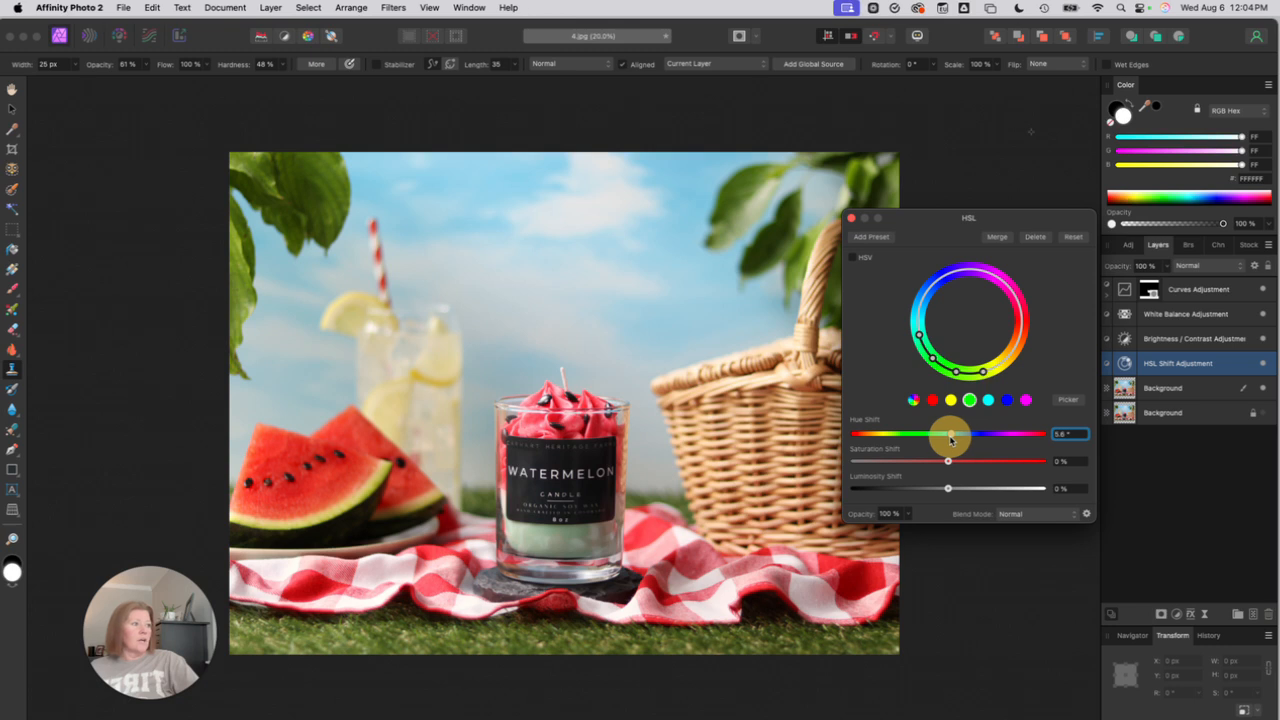
{"action": "left_click", "coordinate": [1062, 435]}
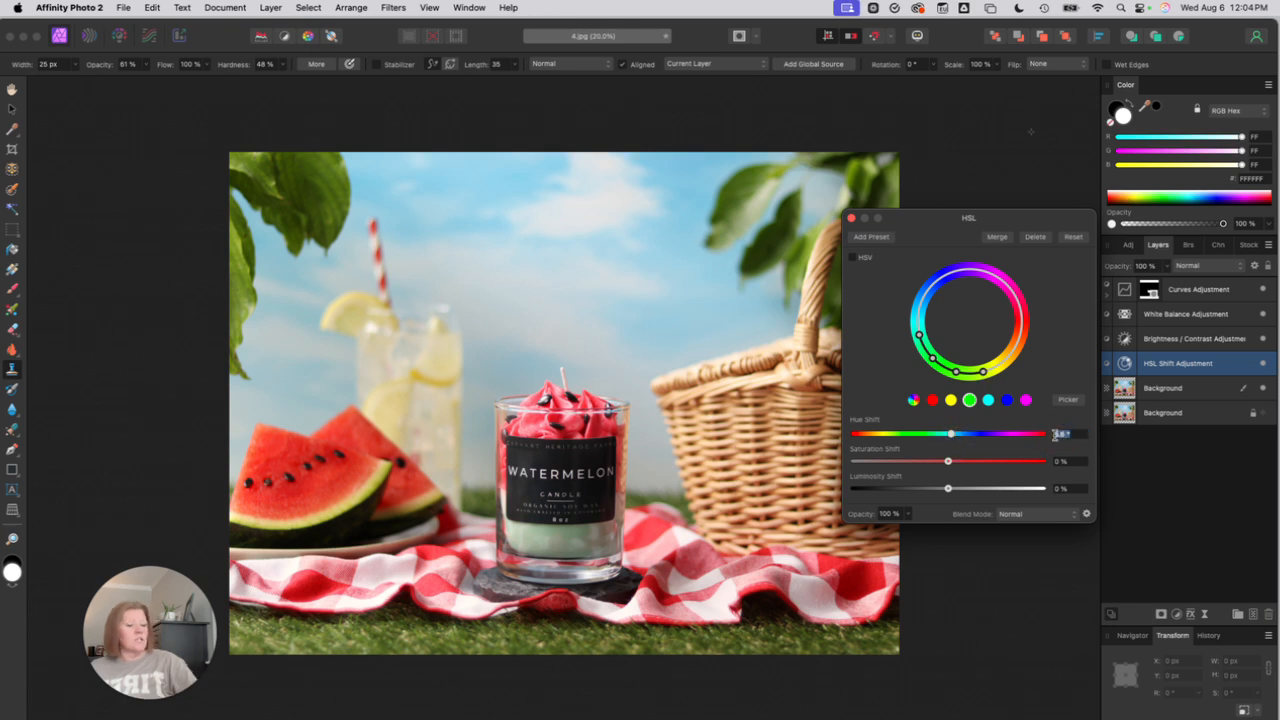
{"action": "type", "text": "0"}
{"action": "key", "text": "Return"}
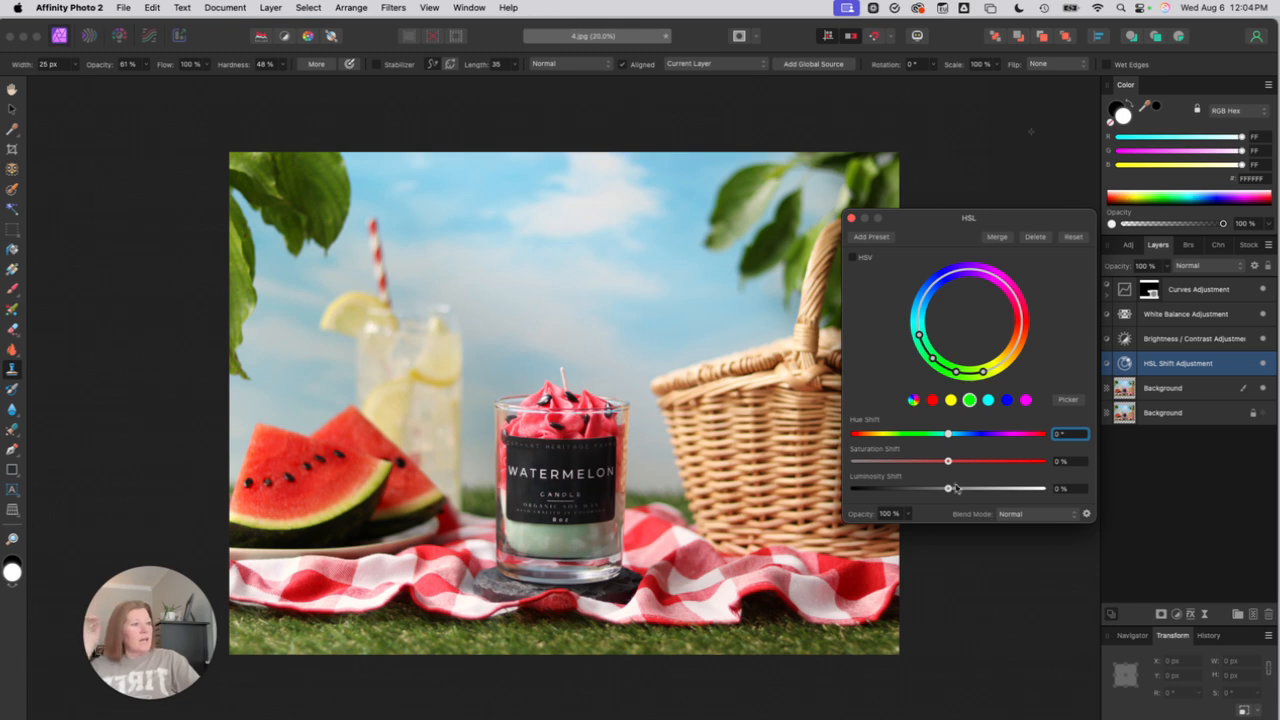
{"action": "mouse_move", "coordinate": [947, 461]}
{"action": "left_mouse_down"}
{"action": "mouse_move", "coordinate": [974, 465]}
{"action": "mouse_move", "coordinate": [958, 465]}
{"action": "left_mouse_up"}
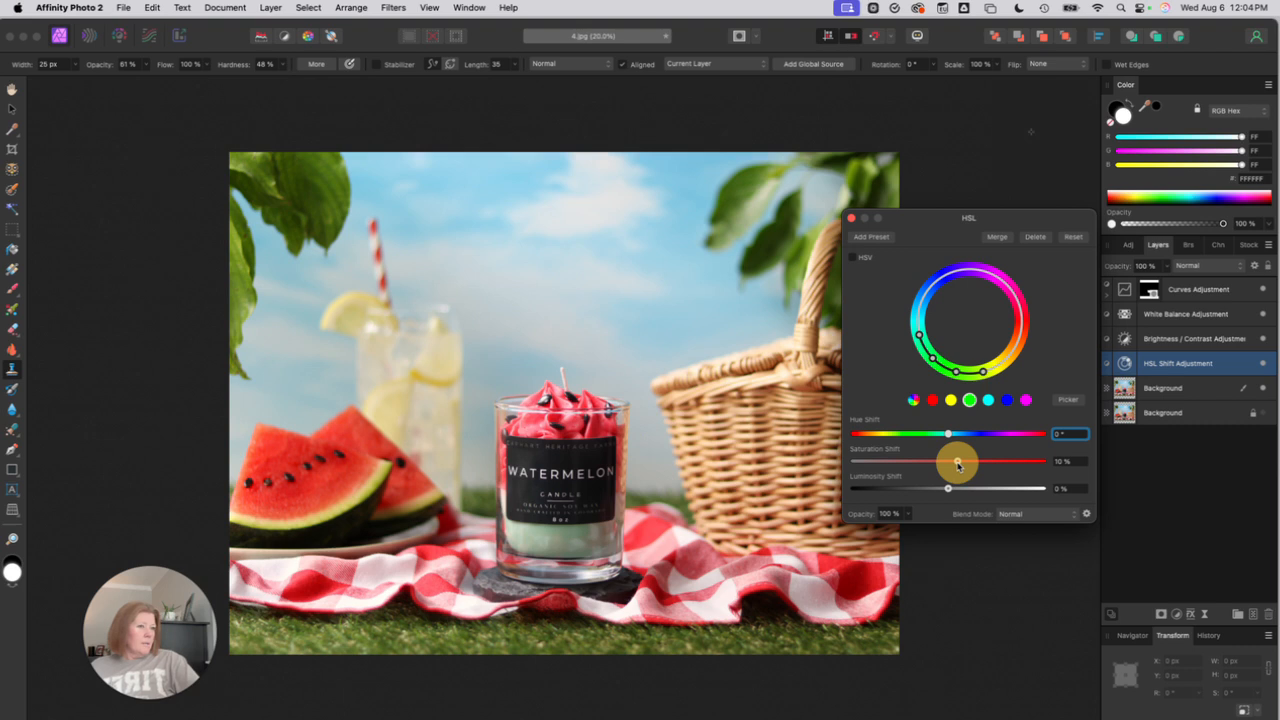
{"action": "left_click_drag", "start_coordinate": [958, 465], "coordinate": [959, 465]}
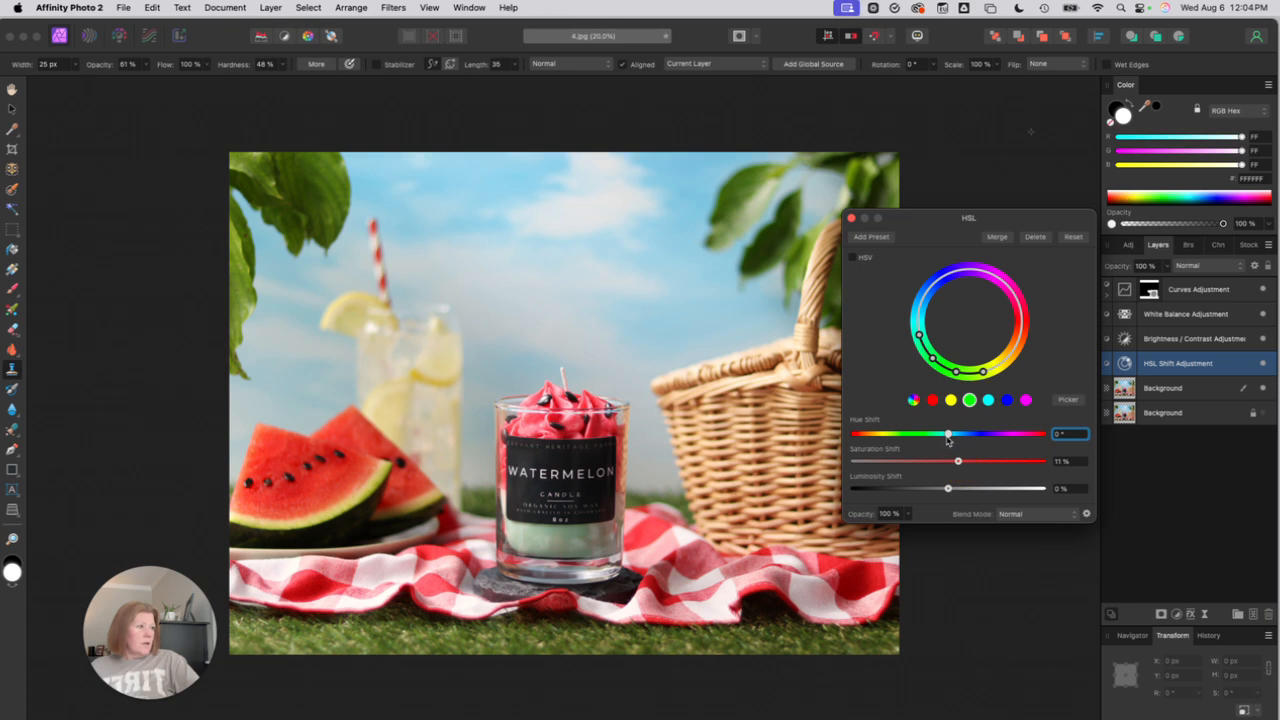
{"action": "left_click", "coordinate": [948, 436]}
{"action": "mouse_move", "coordinate": [948, 437]}
{"action": "left_mouse_down"}
{"action": "mouse_move", "coordinate": [936, 440]}
{"action": "mouse_move", "coordinate": [977, 438]}
{"action": "mouse_move", "coordinate": [960, 440]}
{"action": "left_mouse_up"}
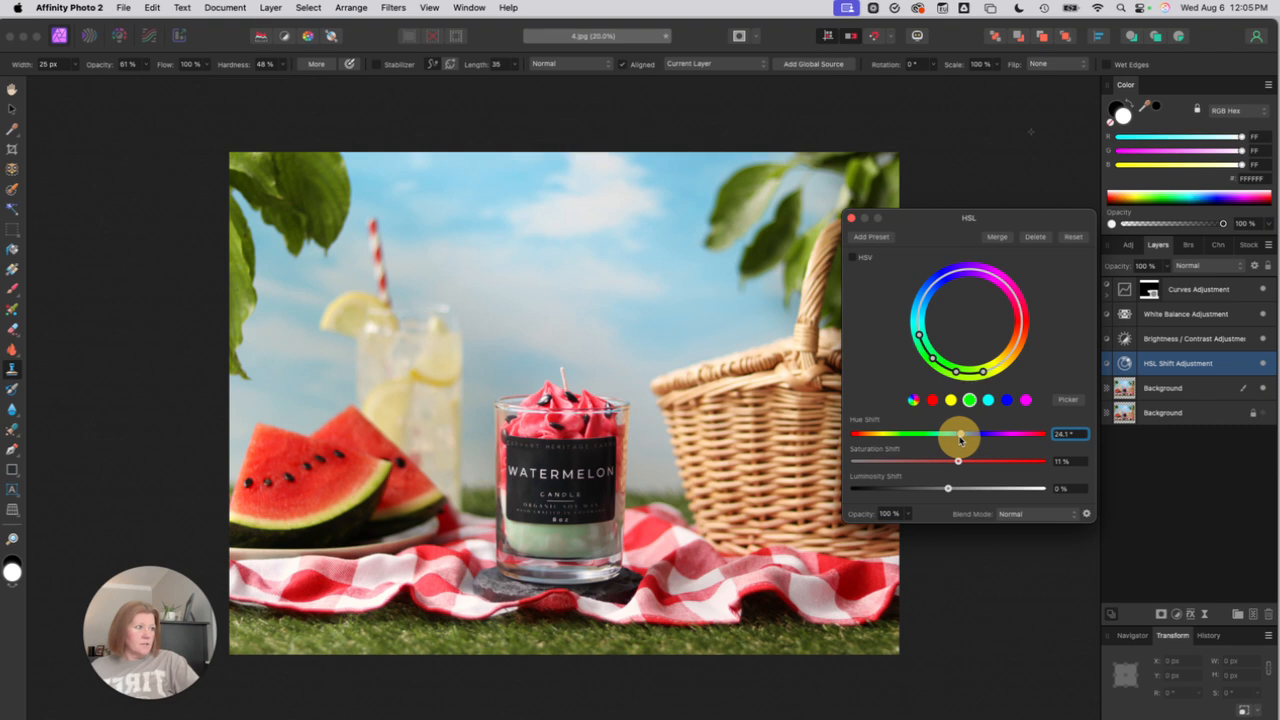
{"action": "left_click_drag", "start_coordinate": [960, 440], "coordinate": [959, 440]}
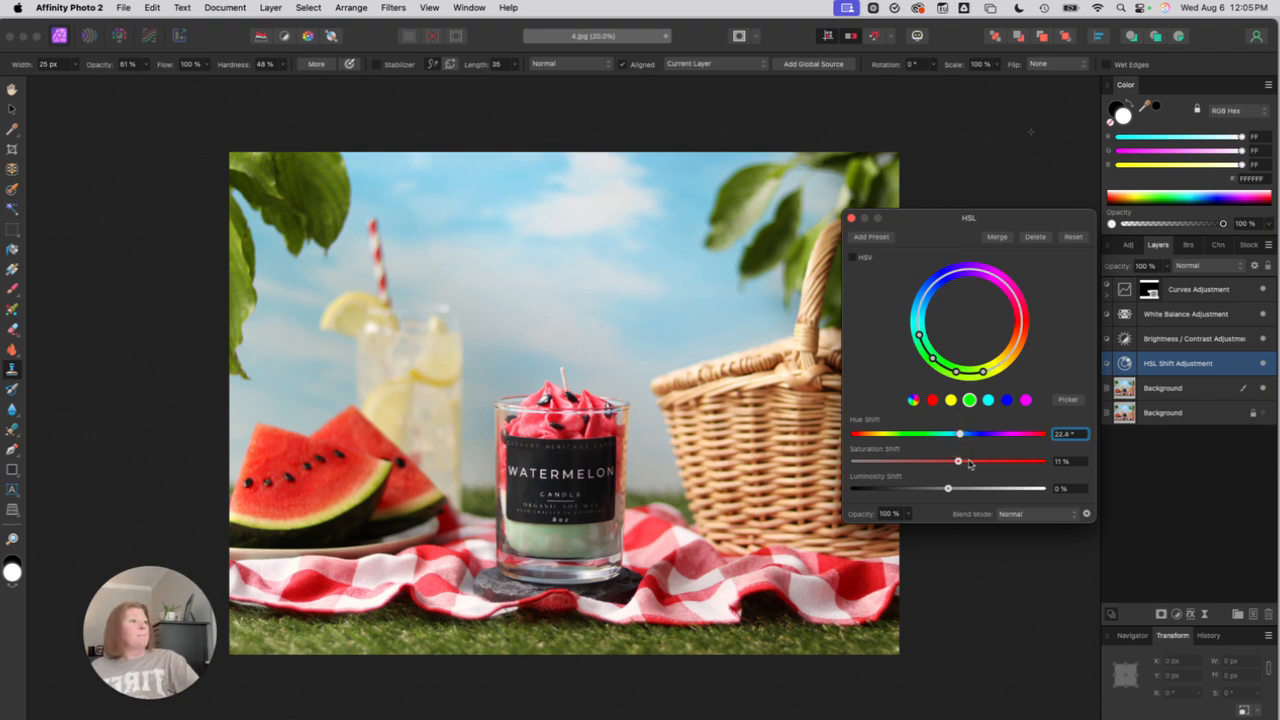
Step: Set the cyans' hue shift to 0° and raise their saturation shift to 24%
{"action": "left_click", "coordinate": [988, 400]}
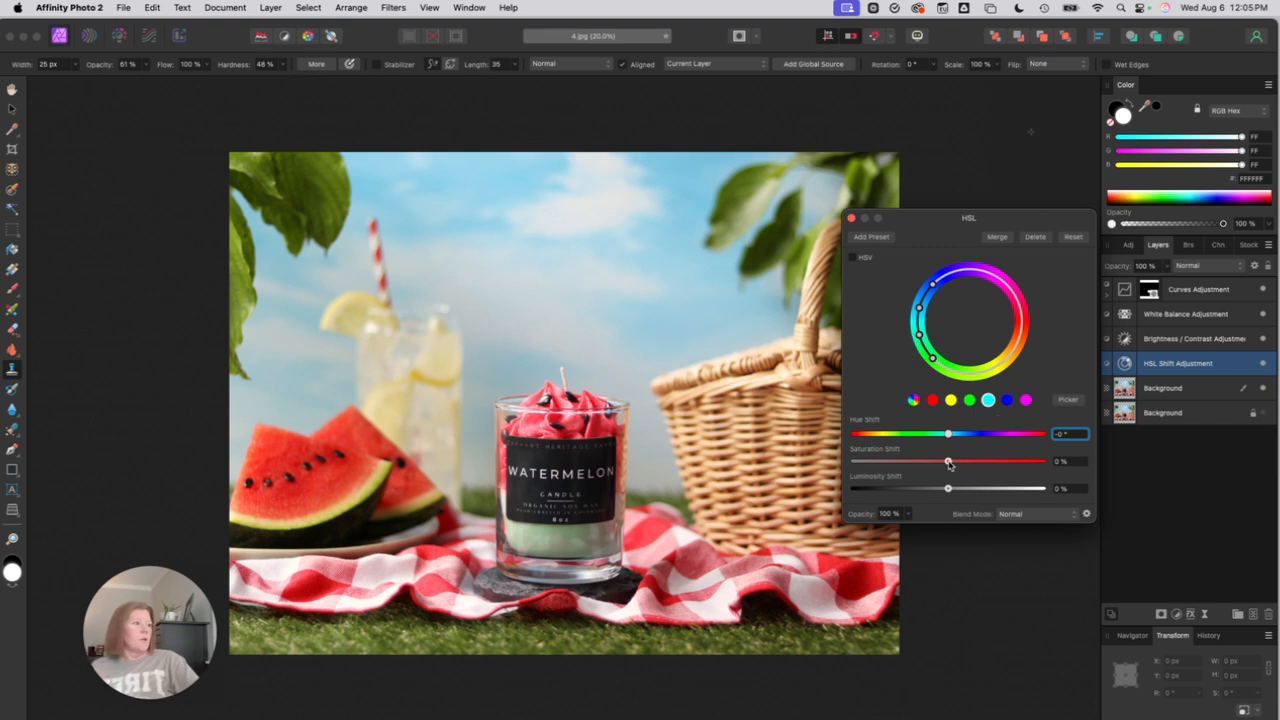
{"action": "mouse_move", "coordinate": [948, 434]}
{"action": "left_mouse_down"}
{"action": "mouse_move", "coordinate": [927, 438]}
{"action": "mouse_move", "coordinate": [966, 434]}
{"action": "mouse_move", "coordinate": [948, 434]}
{"action": "left_mouse_up"}
{"action": "left_click", "coordinate": [1057, 433]}
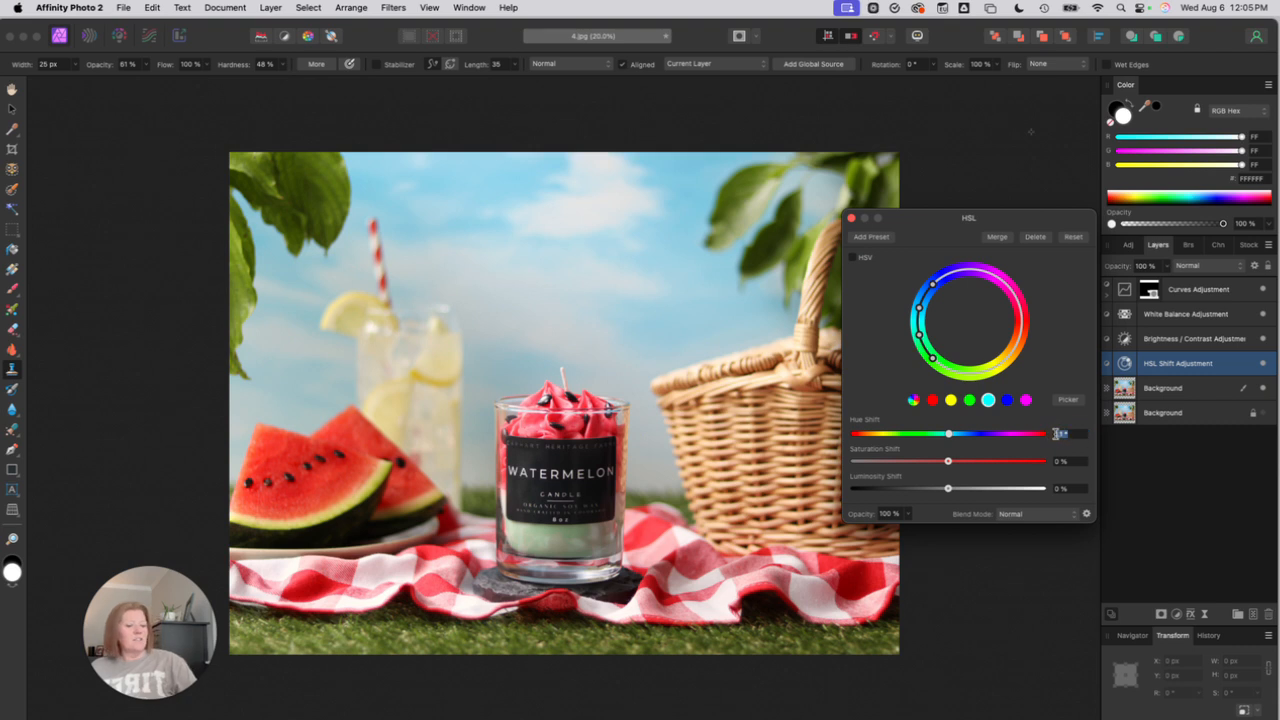
{"action": "type", "text": "0"}
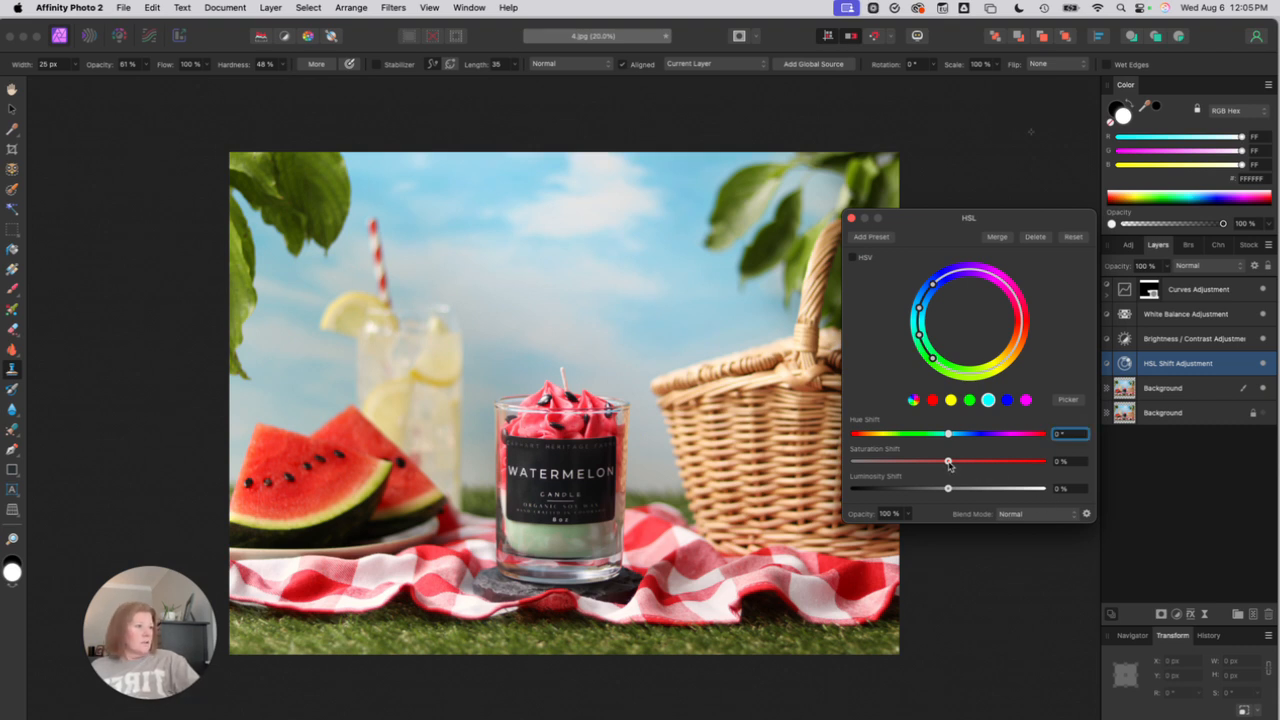
{"action": "mouse_move", "coordinate": [949, 465]}
{"action": "left_mouse_down"}
{"action": "mouse_move", "coordinate": [986, 463]}
{"action": "mouse_move", "coordinate": [972, 465]}
{"action": "left_mouse_up"}
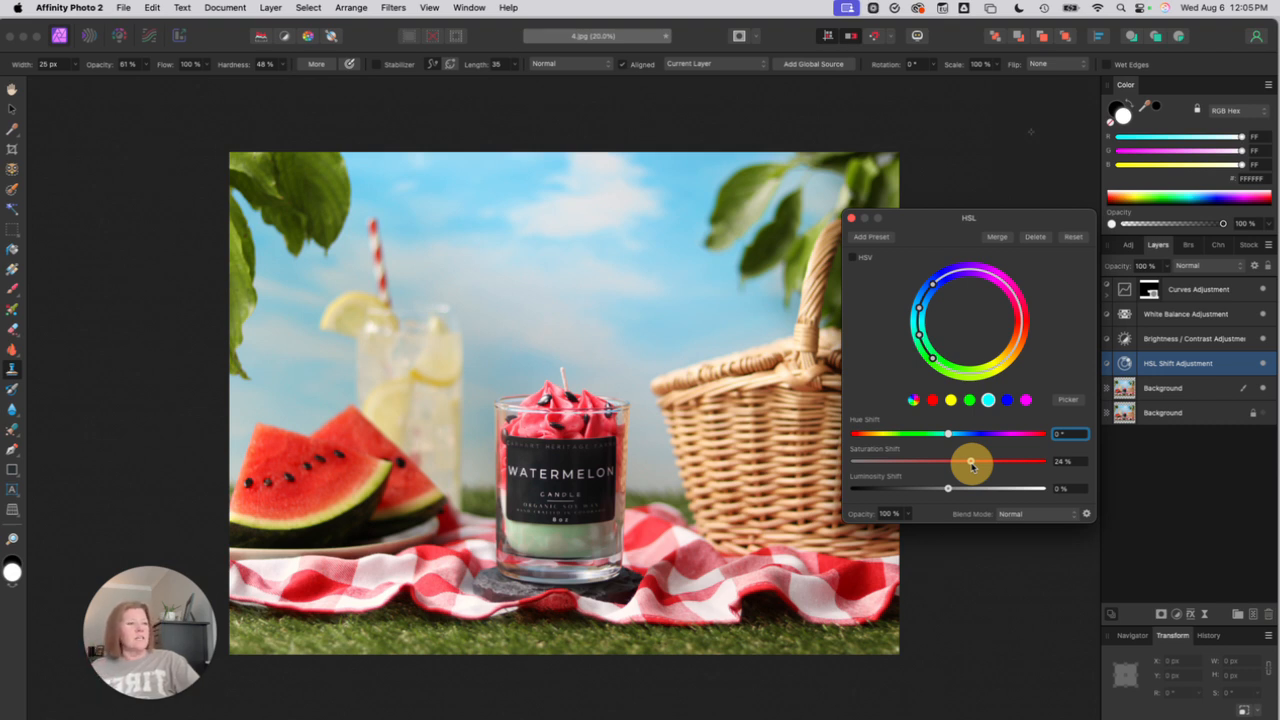
Step: Raise the blues' saturation shift to 23% and close the HSL adjustment
{"action": "left_click", "coordinate": [1008, 401]}
{"action": "mouse_move", "coordinate": [948, 465]}
{"action": "left_mouse_down"}
{"action": "mouse_move", "coordinate": [974, 462]}
{"action": "mouse_move", "coordinate": [934, 462]}
{"action": "mouse_move", "coordinate": [981, 462]}
{"action": "mouse_move", "coordinate": [970, 466]}
{"action": "left_mouse_up"}
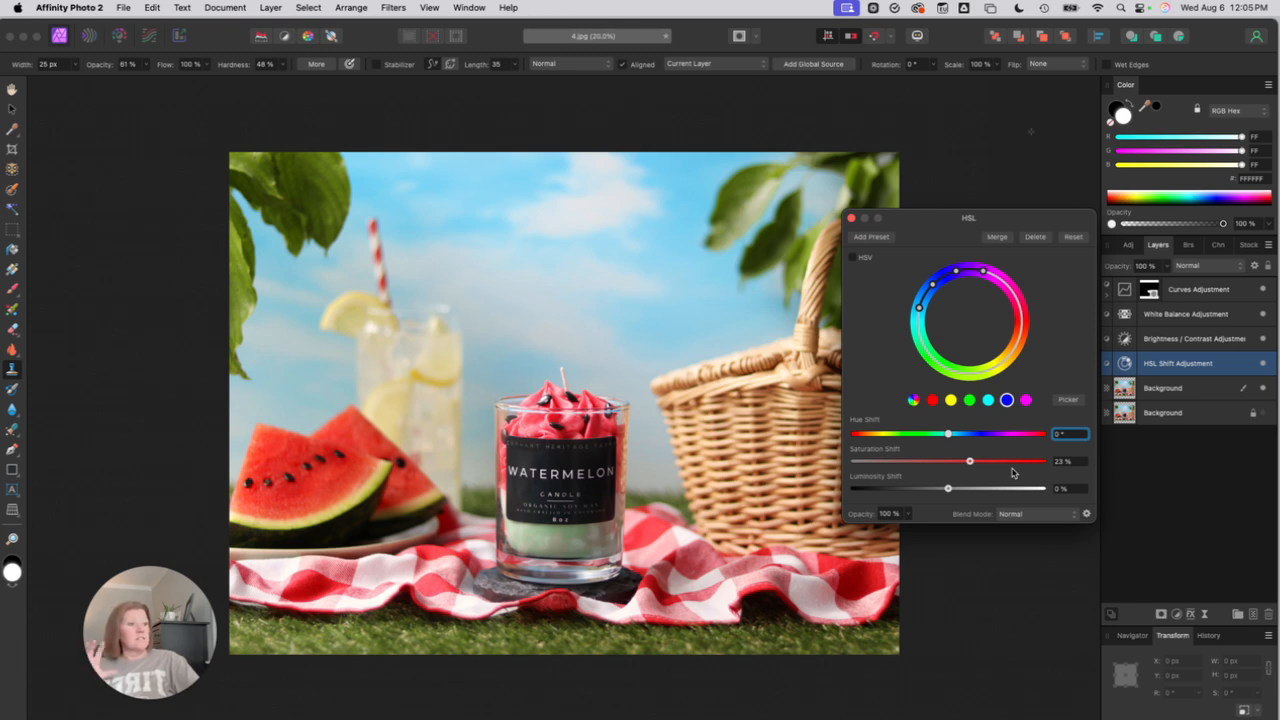
{"action": "left_click", "coordinate": [851, 220]}
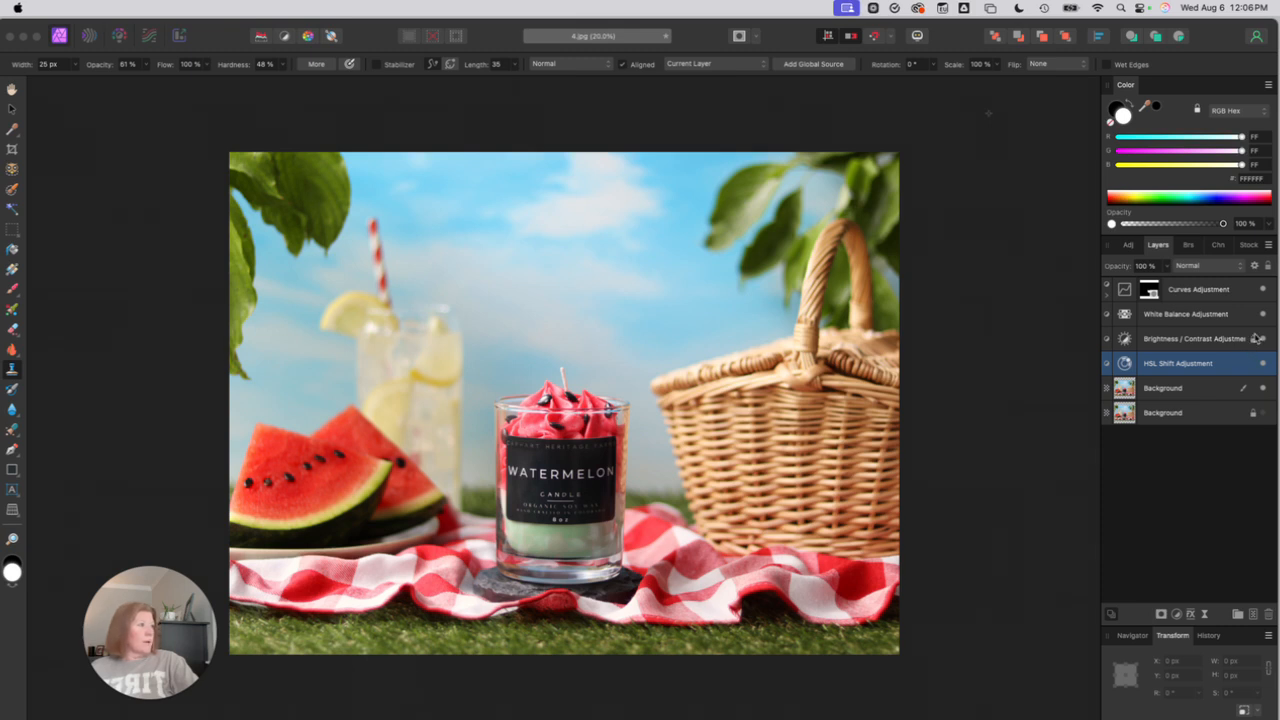
Step: Hide the Curves, White Balance, Brightness / Contrast and HSL adjustments, compare the photo without them, and show all four again
{"action": "left_click", "coordinate": [1263, 290]}
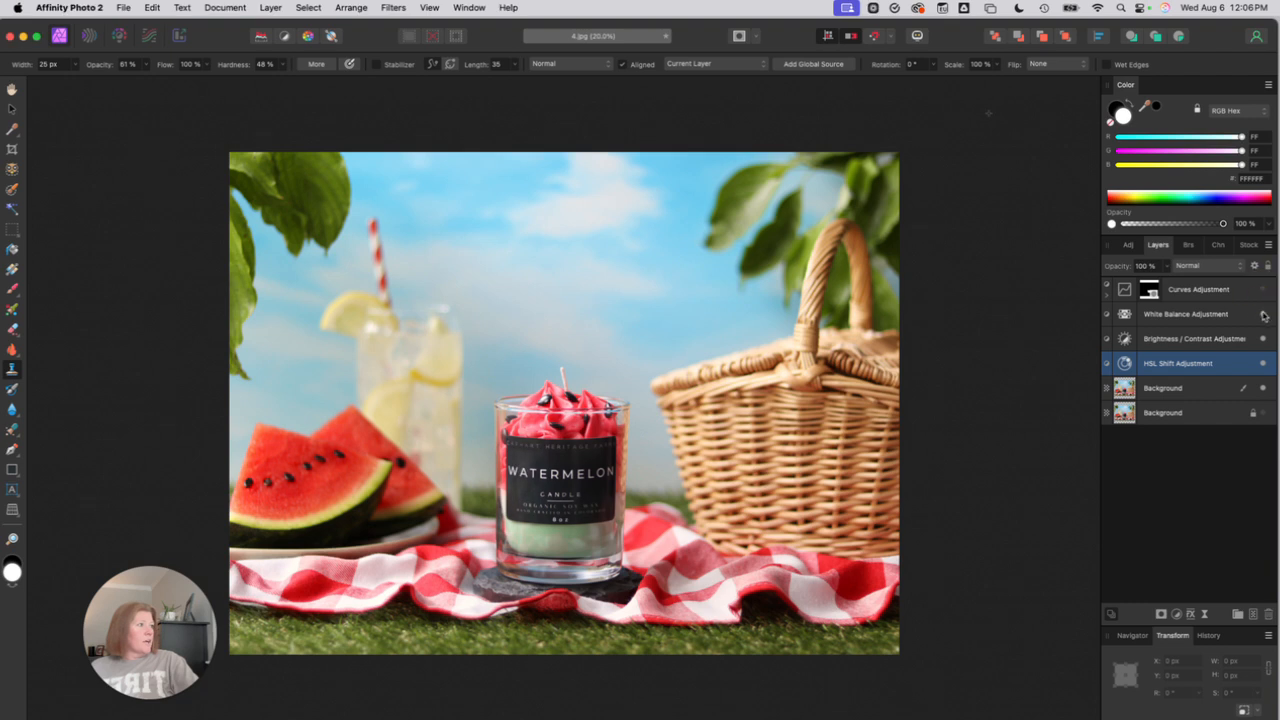
{"action": "left_click", "coordinate": [1262, 314]}
{"action": "left_click", "coordinate": [1262, 340]}
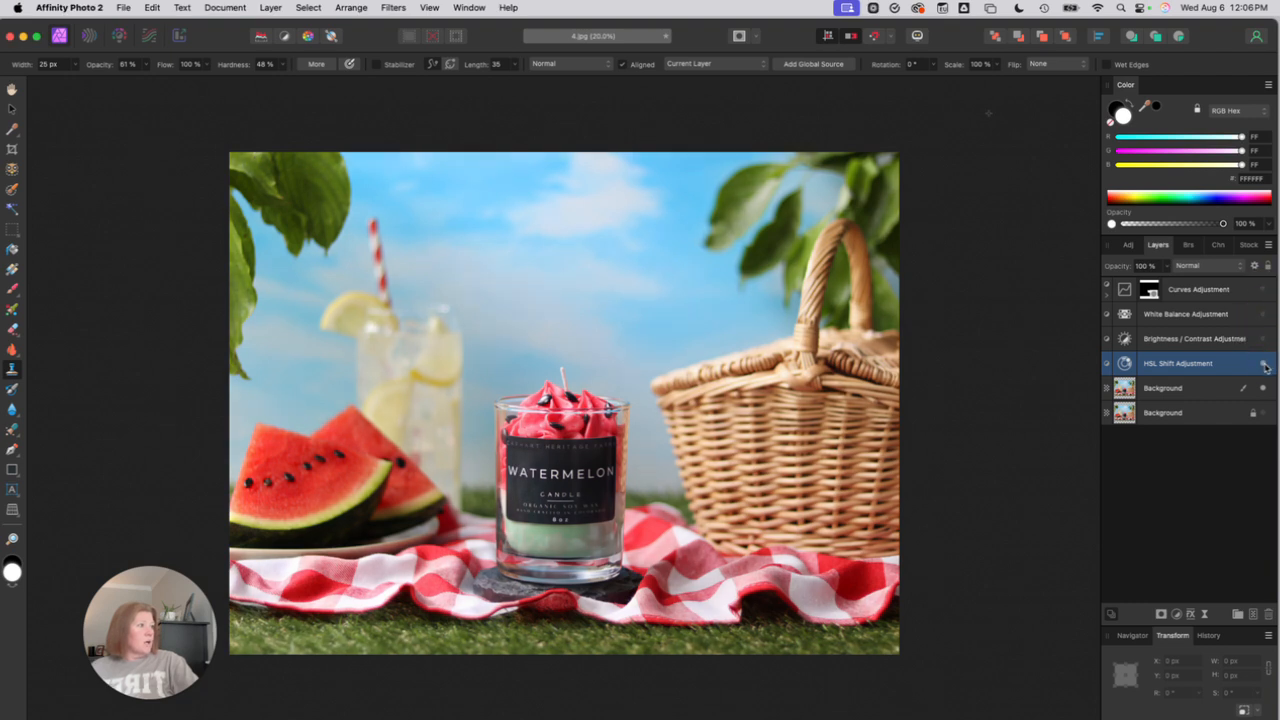
{"action": "left_click", "coordinate": [1263, 364]}
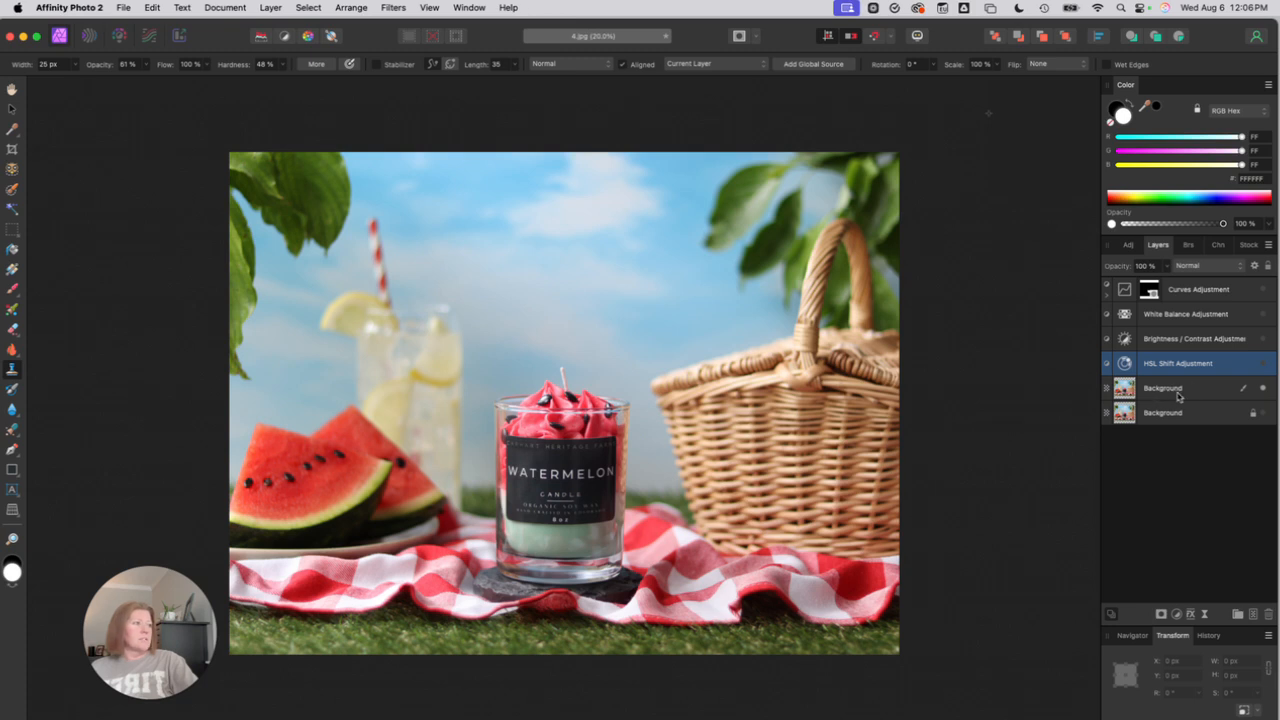
{"action": "left_click", "coordinate": [1263, 368]}
{"action": "left_click", "coordinate": [1263, 339]}
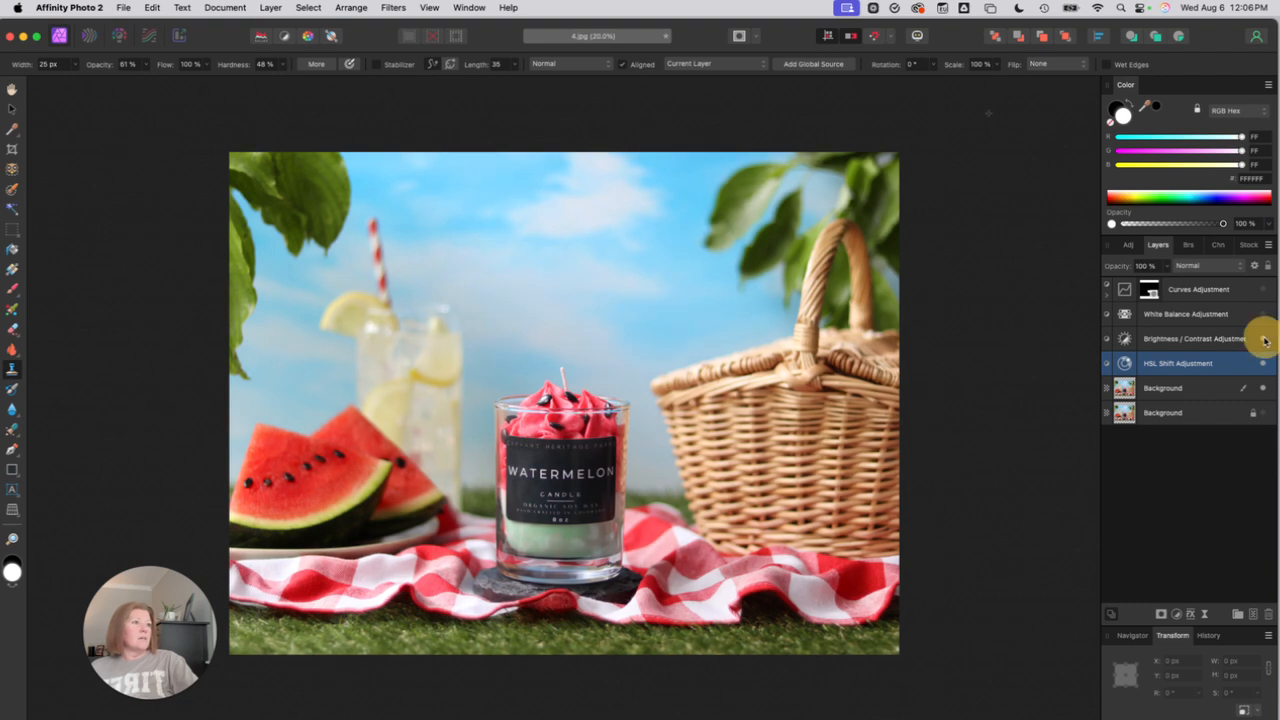
{"action": "left_click", "coordinate": [1263, 315]}
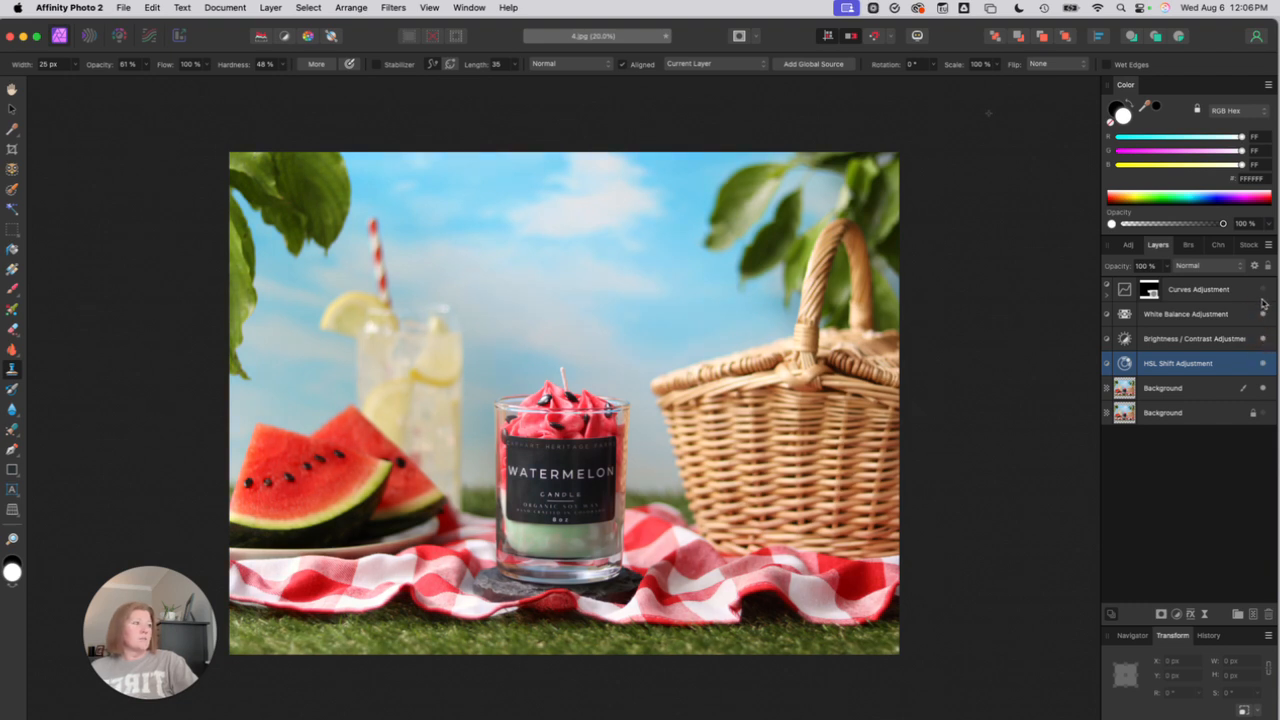
{"action": "left_click", "coordinate": [1263, 290]}
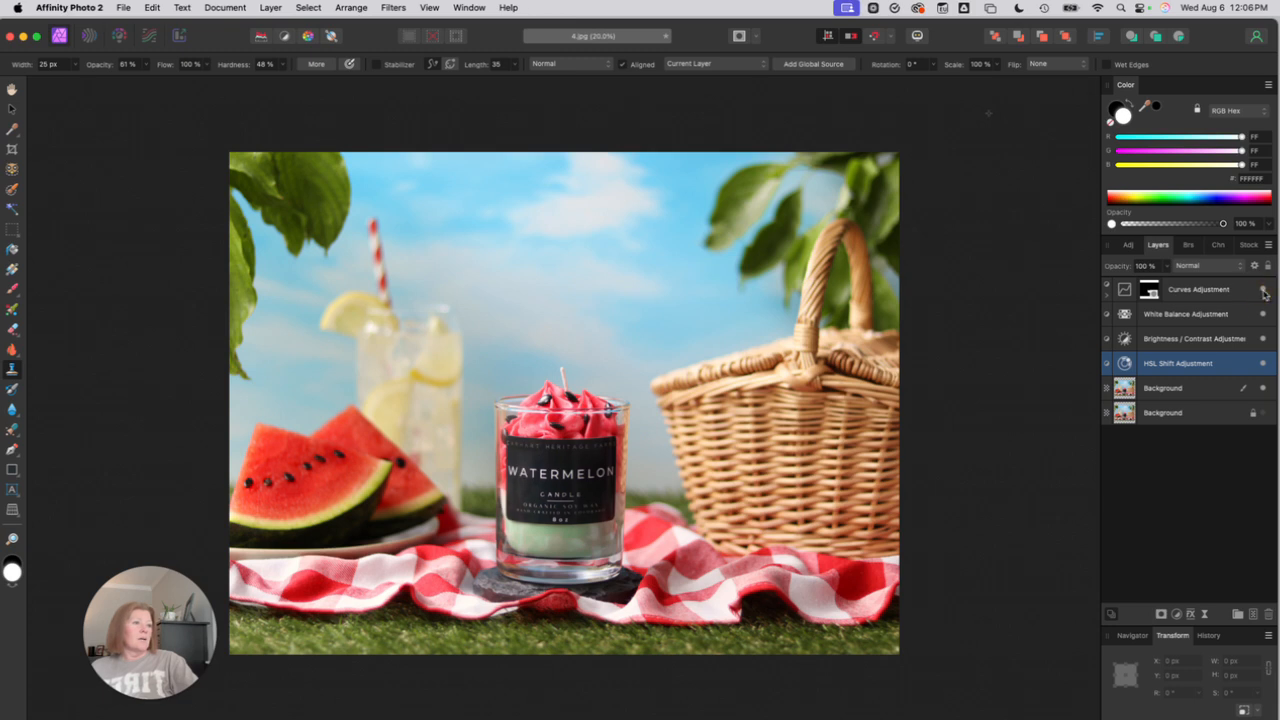
Step: Toggle the Curves adjustment's visibility off and on several times to compare its effect, leaving it visible
{"action": "left_click", "coordinate": [1263, 290]}
{"action": "left_click", "coordinate": [1263, 290]}
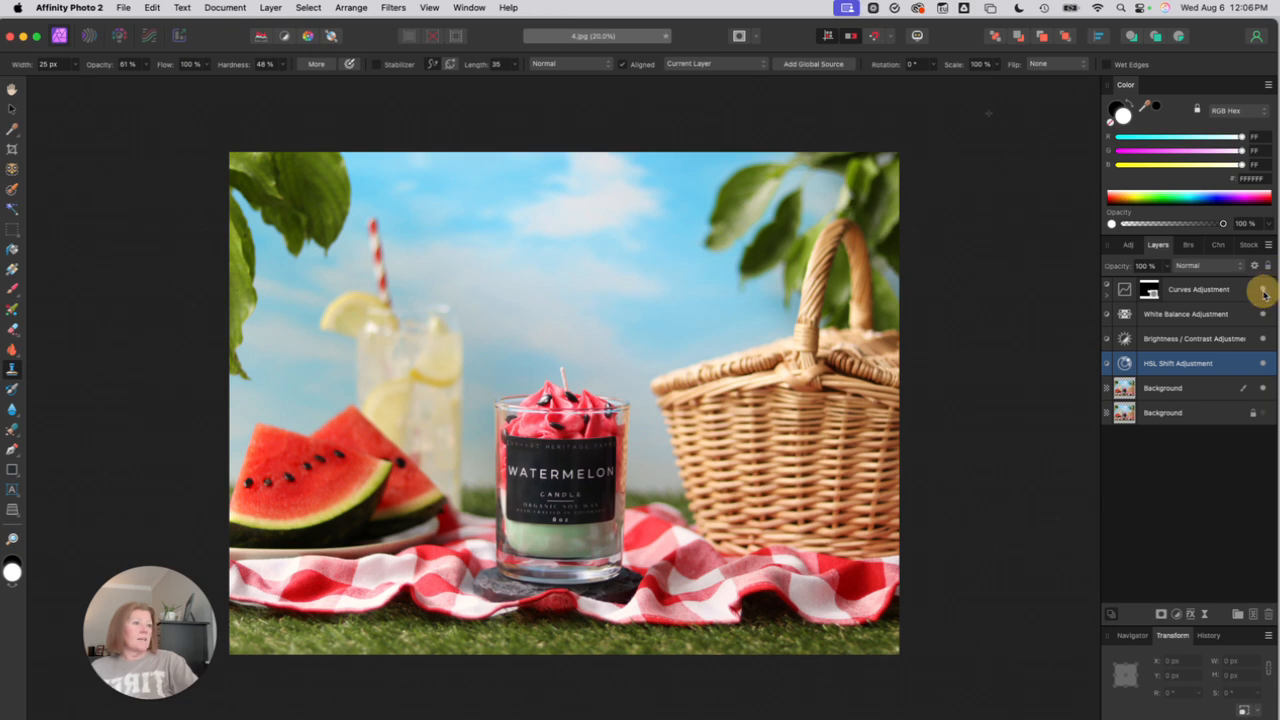
{"action": "left_click", "coordinate": [1263, 290]}
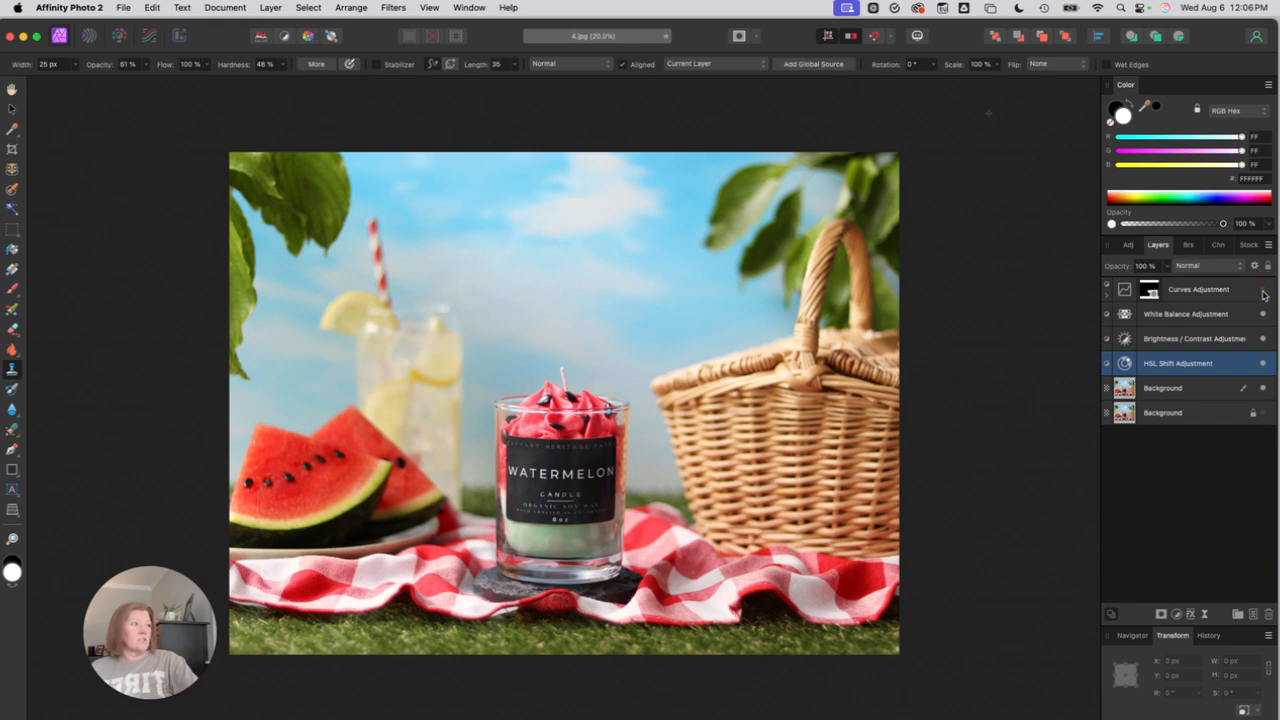
{"action": "left_click", "coordinate": [1263, 290]}
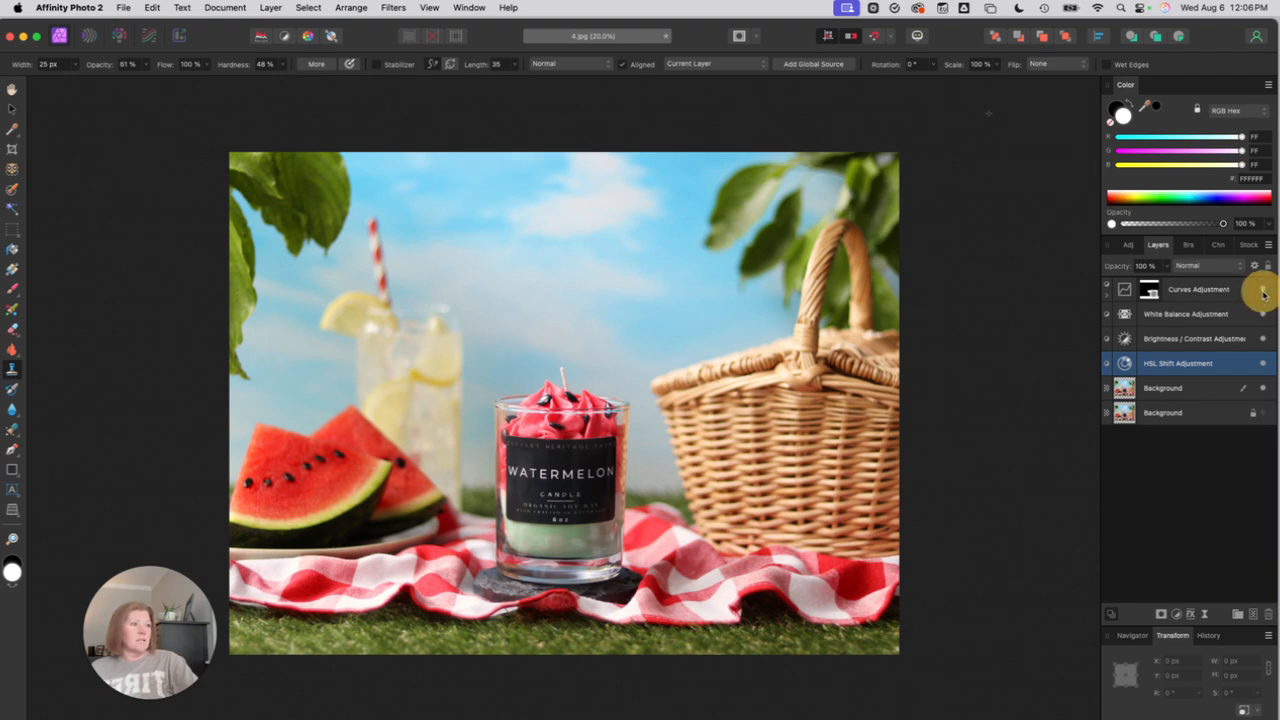
{"action": "left_click", "coordinate": [1263, 290]}
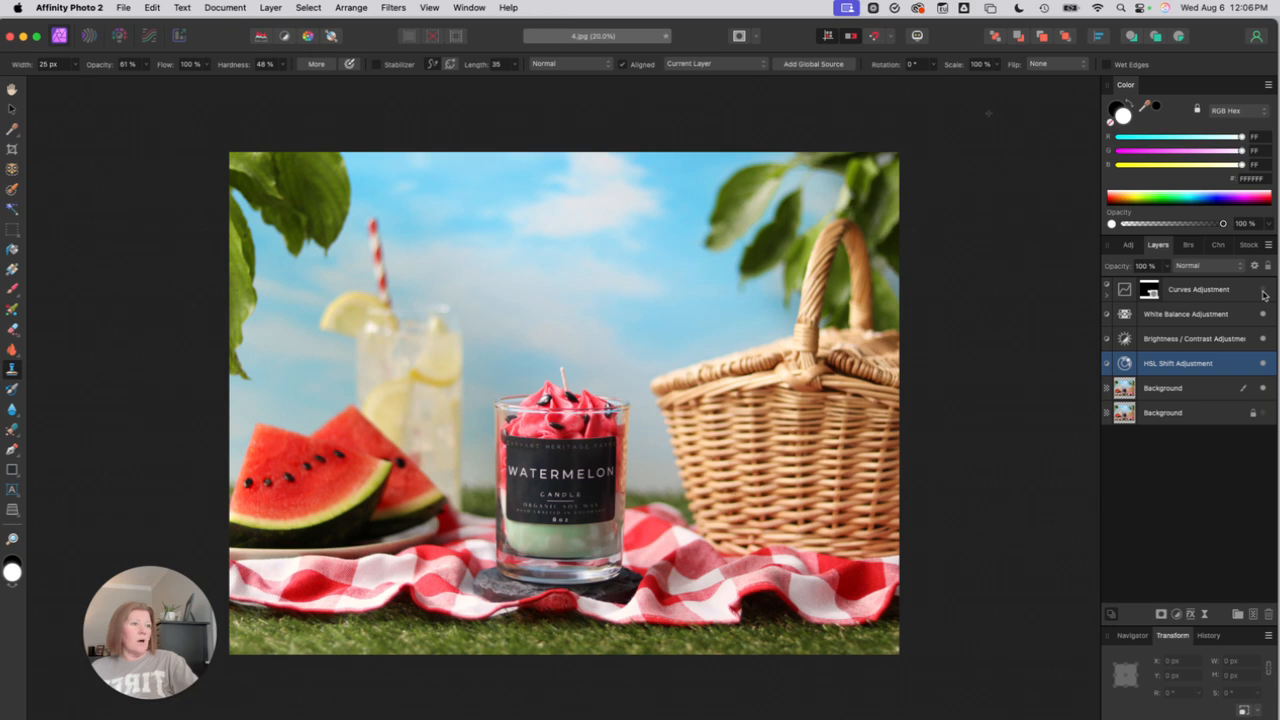
{"action": "left_click", "coordinate": [1263, 290]}
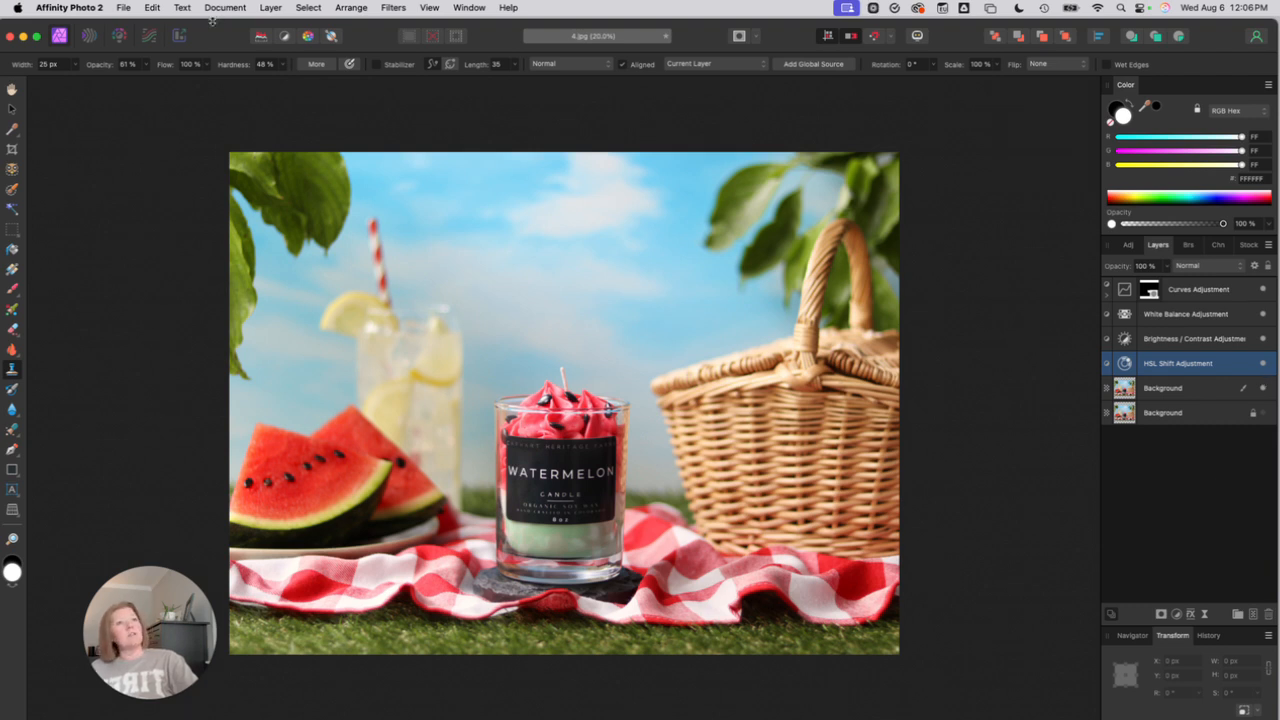
Step: Open the JPEG export settings for the photo and set the export width to 2667 px
{"action": "left_click", "coordinate": [127, 12]}
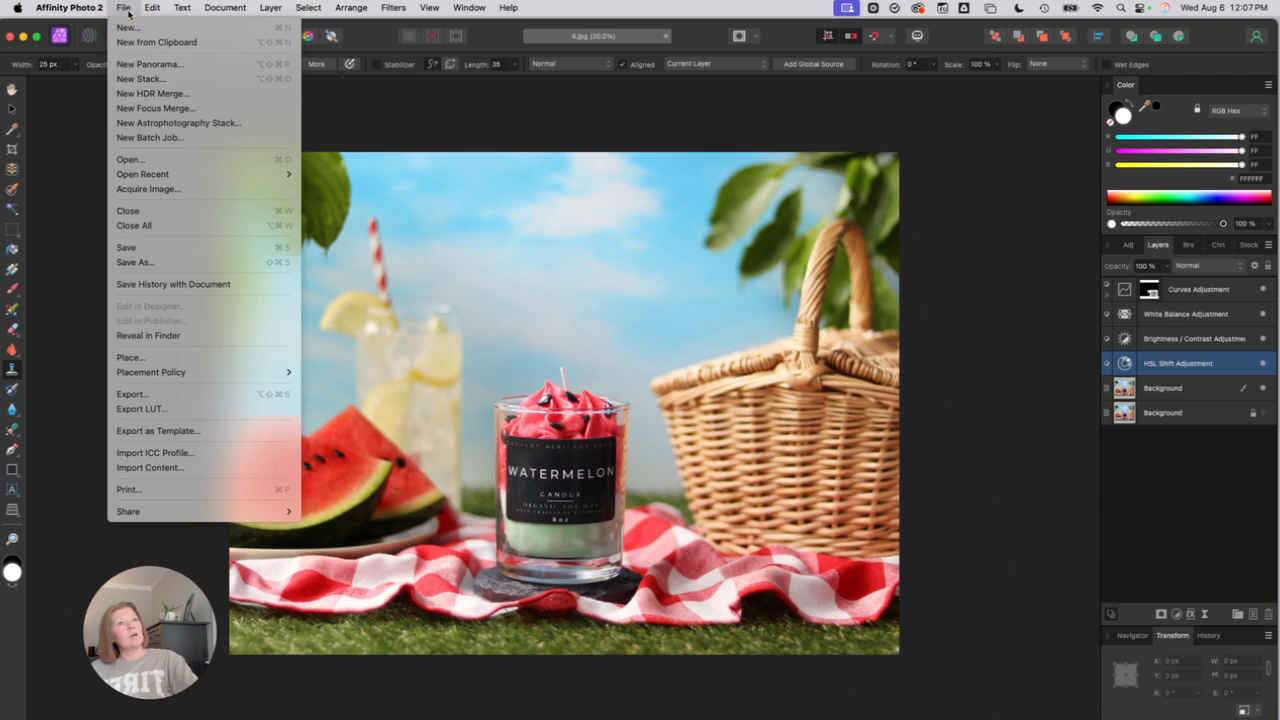
{"action": "left_click", "coordinate": [141, 399]}
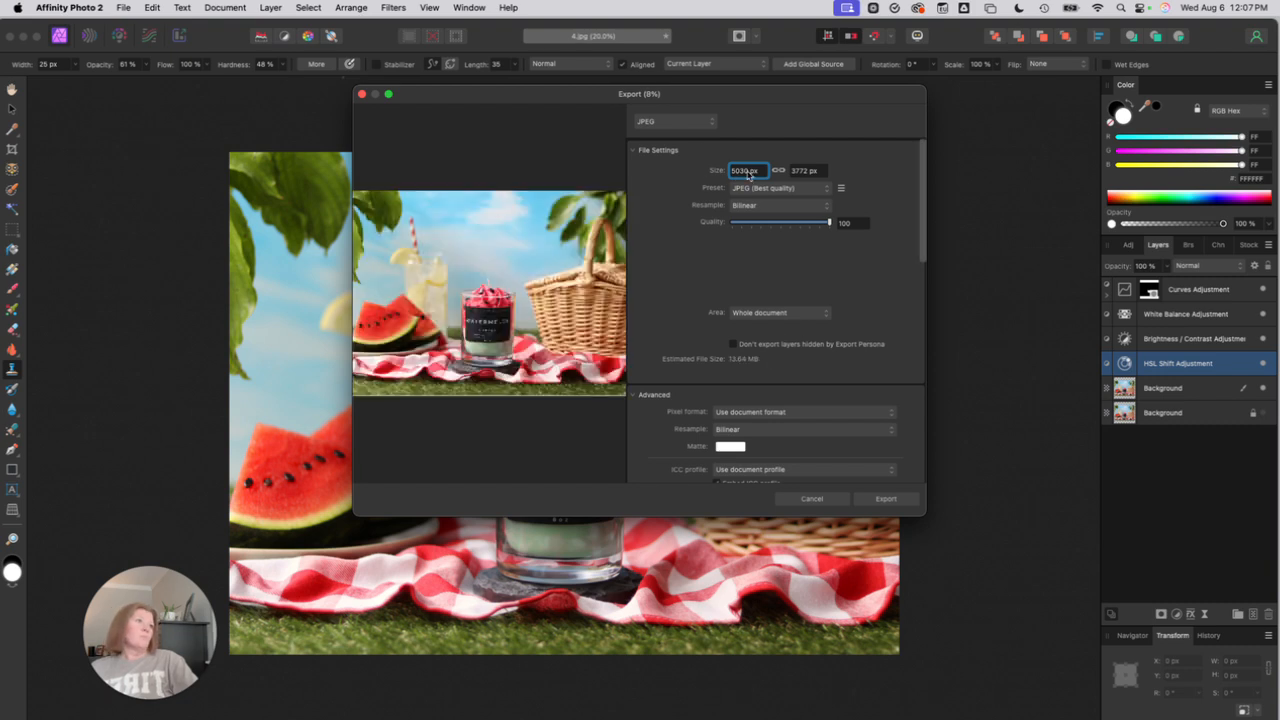
{"action": "left_click", "coordinate": [745, 173]}
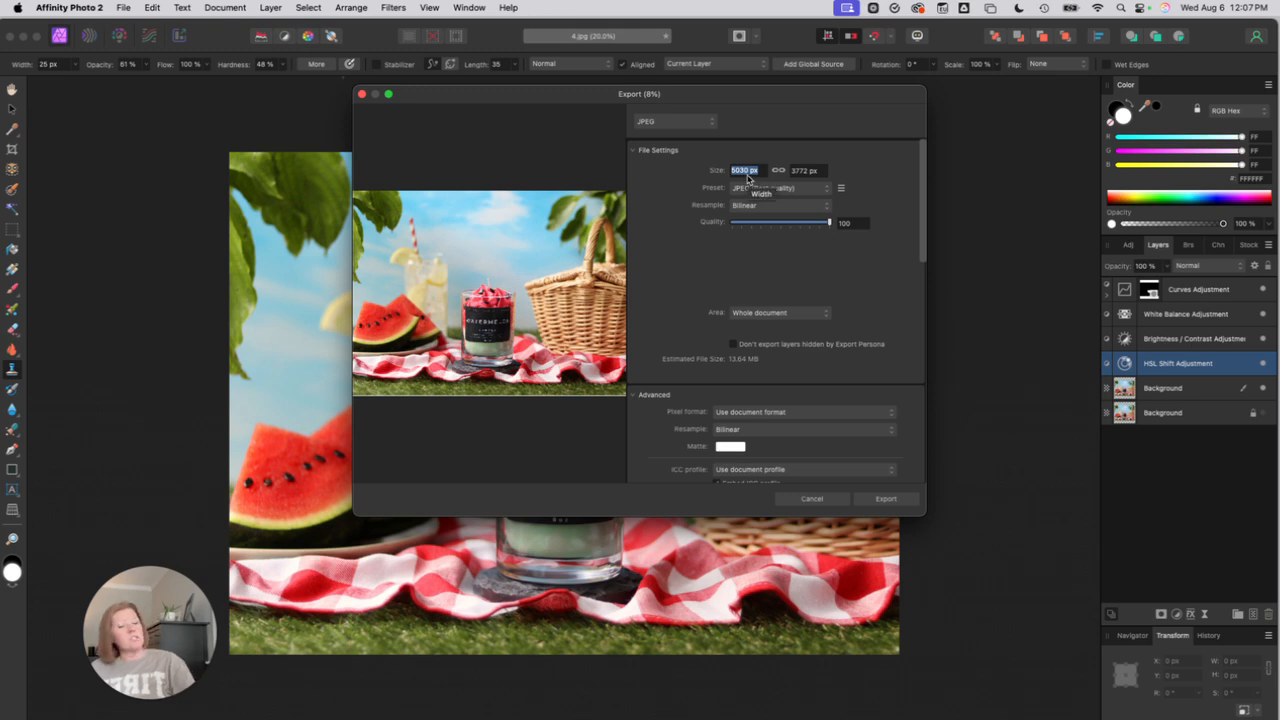
{"action": "type", "text": "2667"}
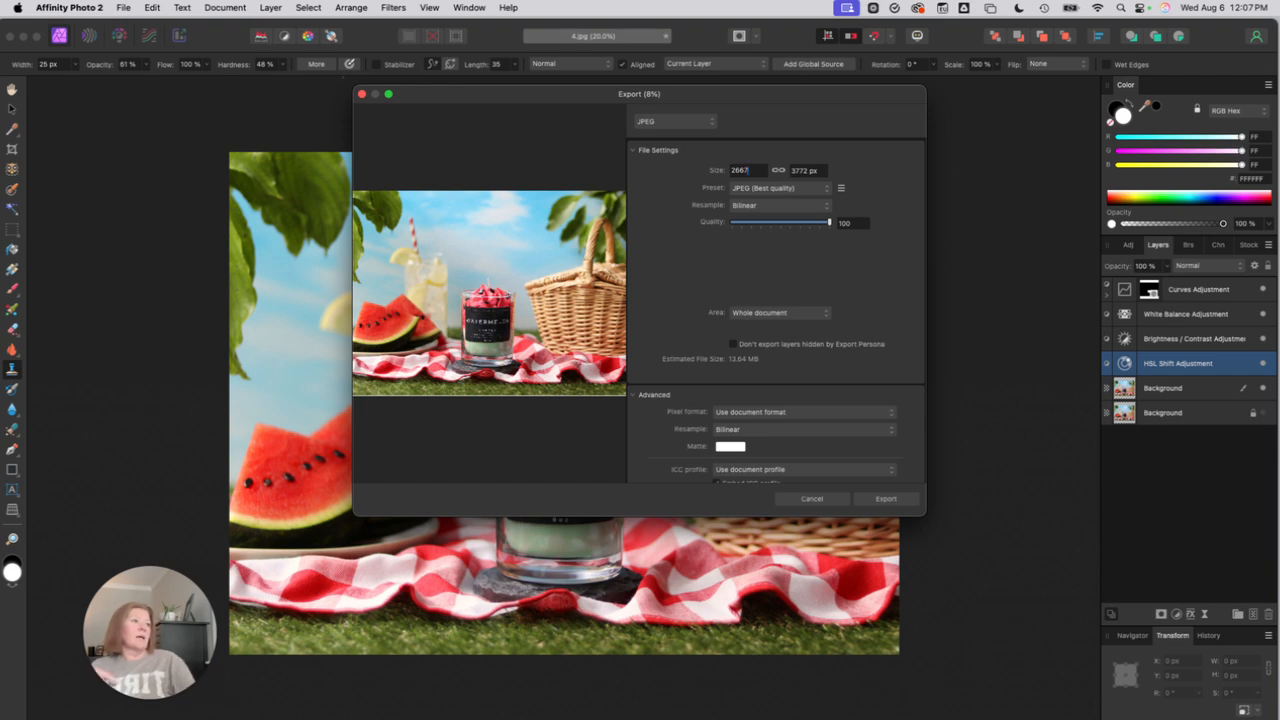
{"action": "key", "text": "Return"}
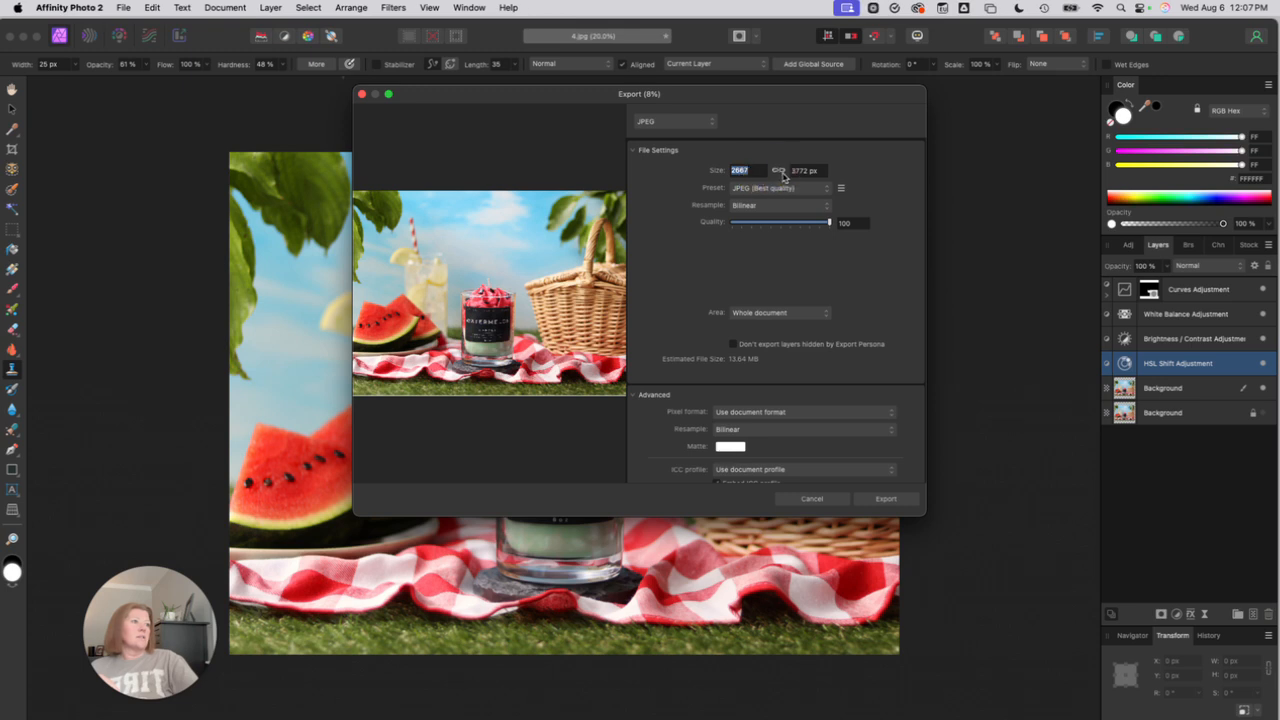
Step: Apply the new export width with linked proportions and set the export preset to JPEG (High quality)
{"action": "left_click", "coordinate": [796, 170]}
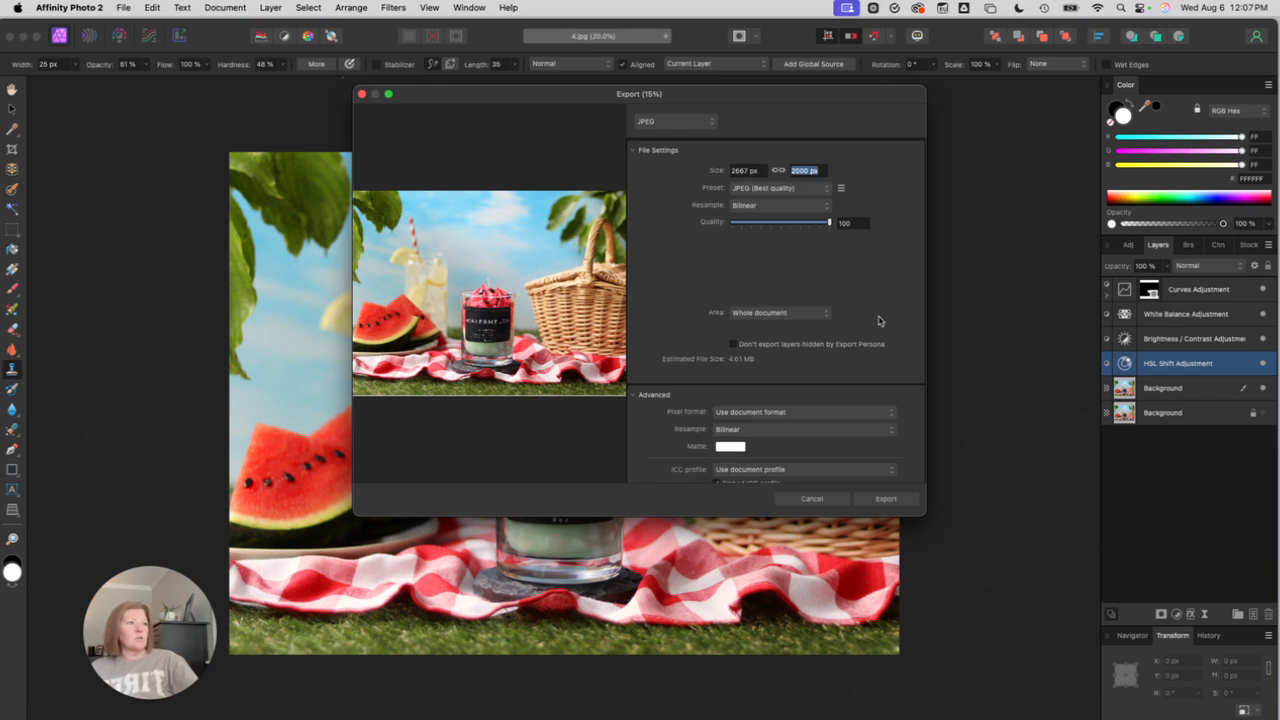
{"action": "left_click", "coordinate": [824, 189]}
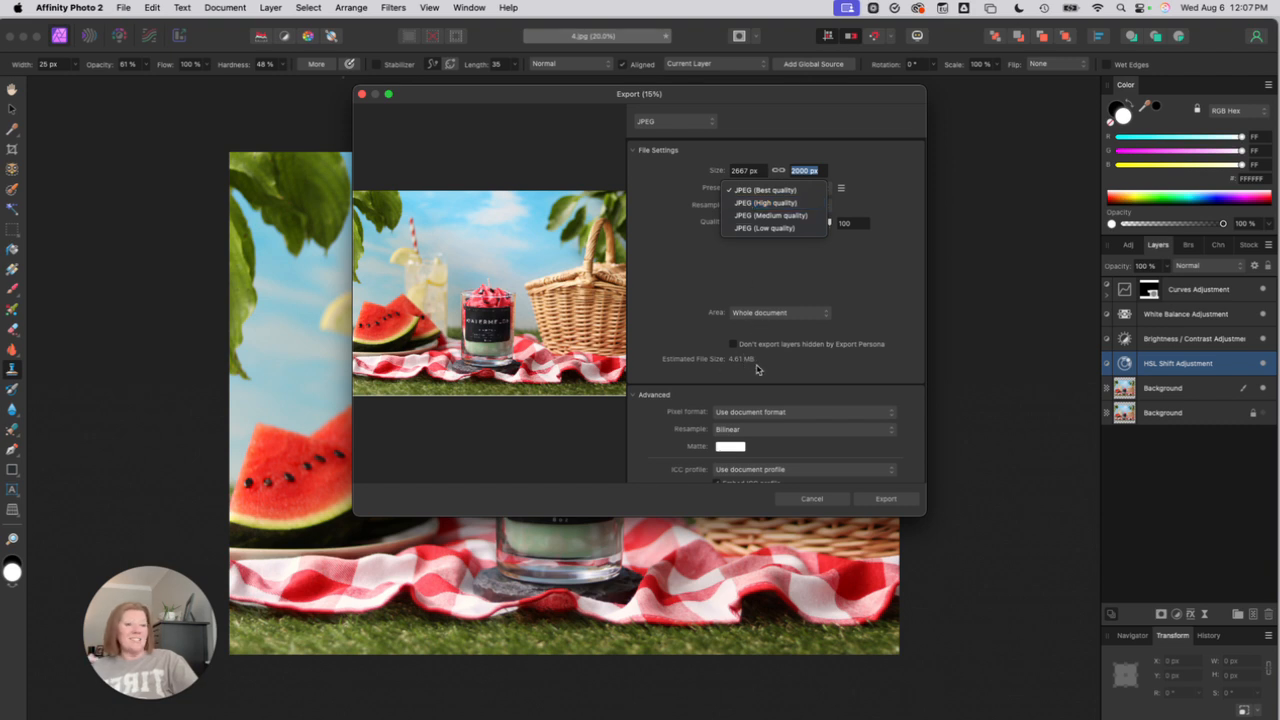
{"action": "left_click", "coordinate": [772, 204]}
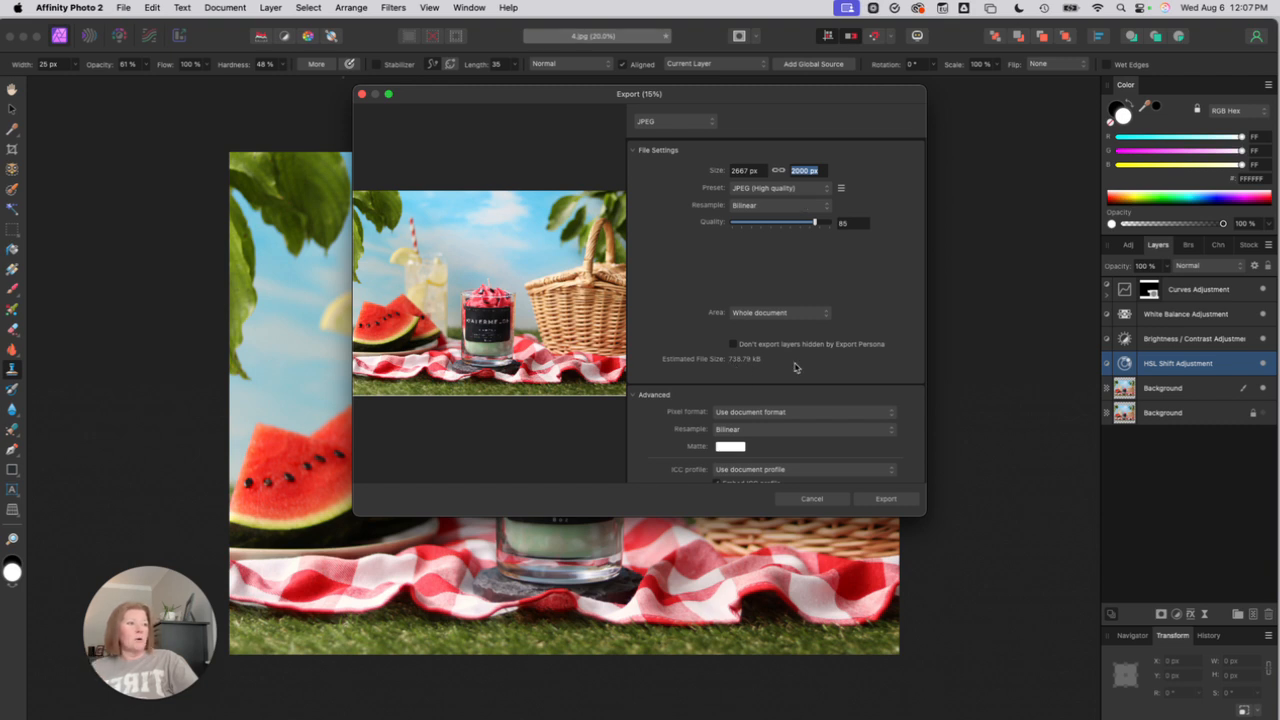
Step: Export the photo to the Desktop as 4.jpg and allow the program to access files in the Desktop folder
{"action": "left_click", "coordinate": [886, 498]}
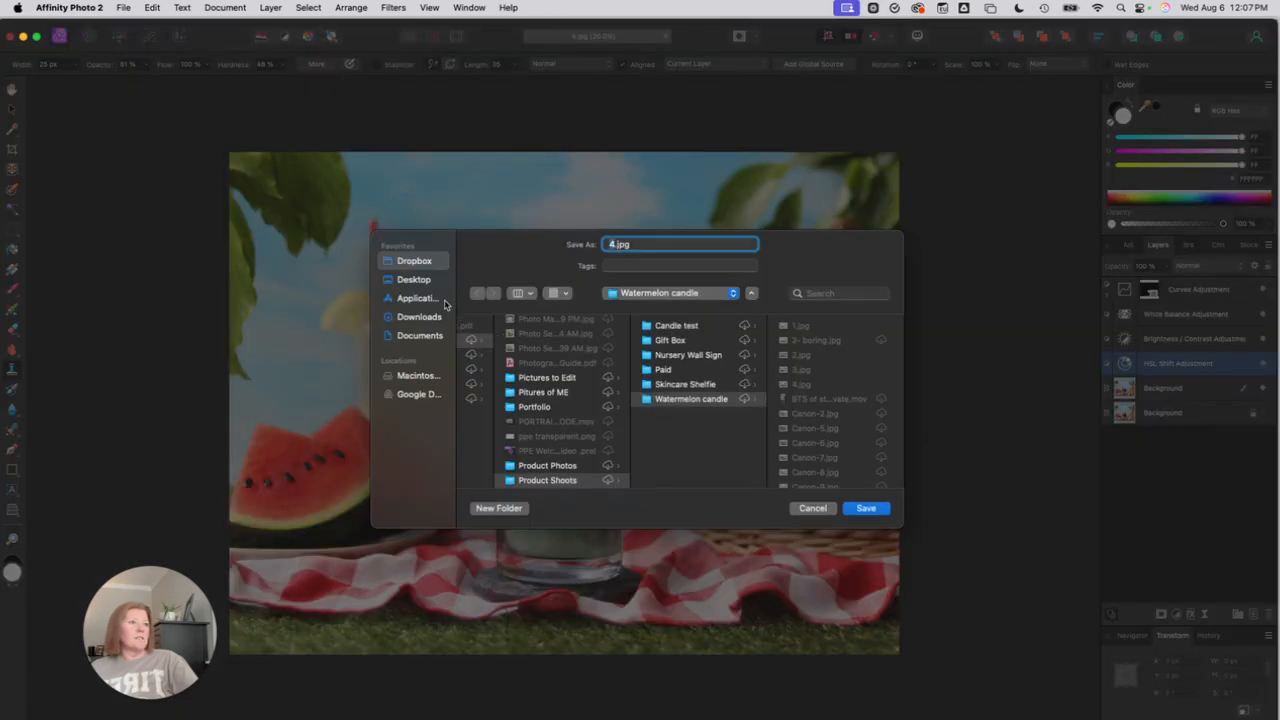
{"action": "left_click", "coordinate": [413, 280]}
{"action": "left_click", "coordinate": [868, 511]}
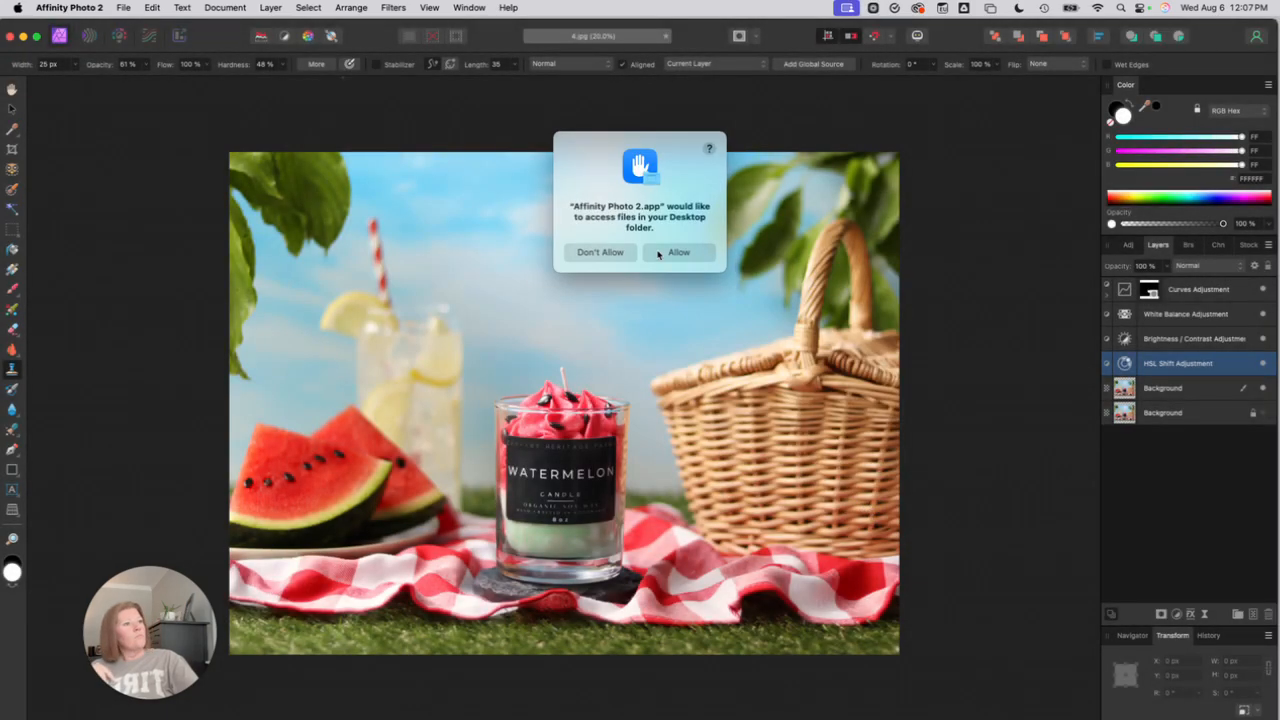
{"action": "left_click", "coordinate": [658, 253]}
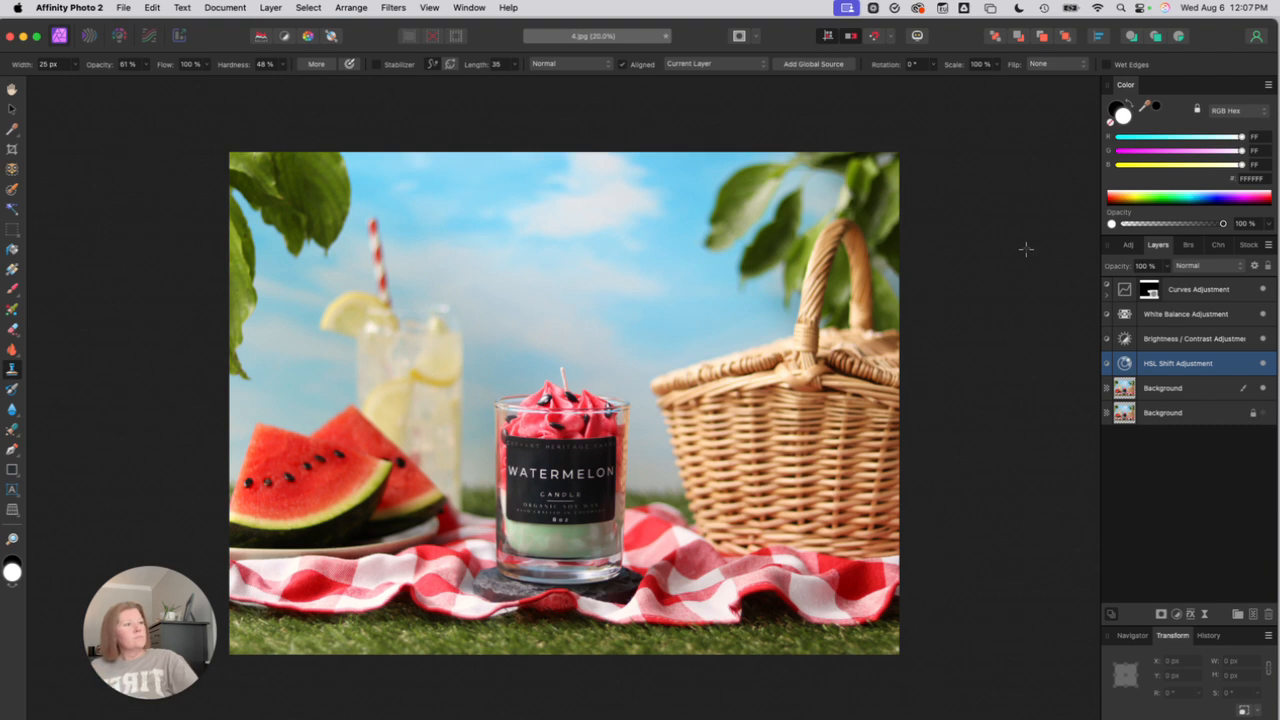